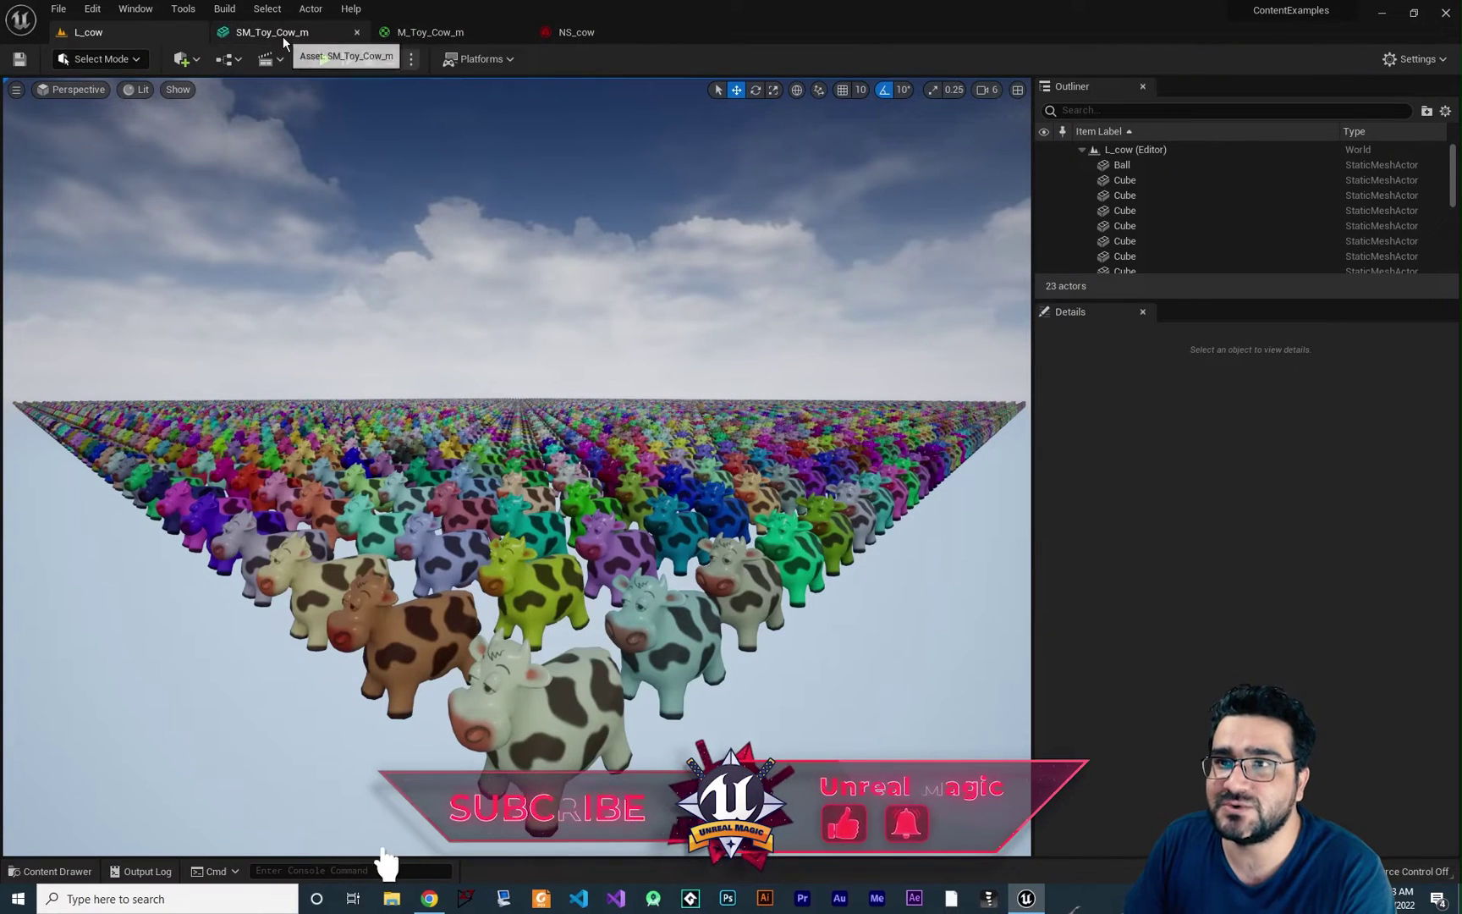
Switch to SM_Toy_Cow_m to view the cow mesh and its M_Toy_Cow_m material slot.
click(282, 35)
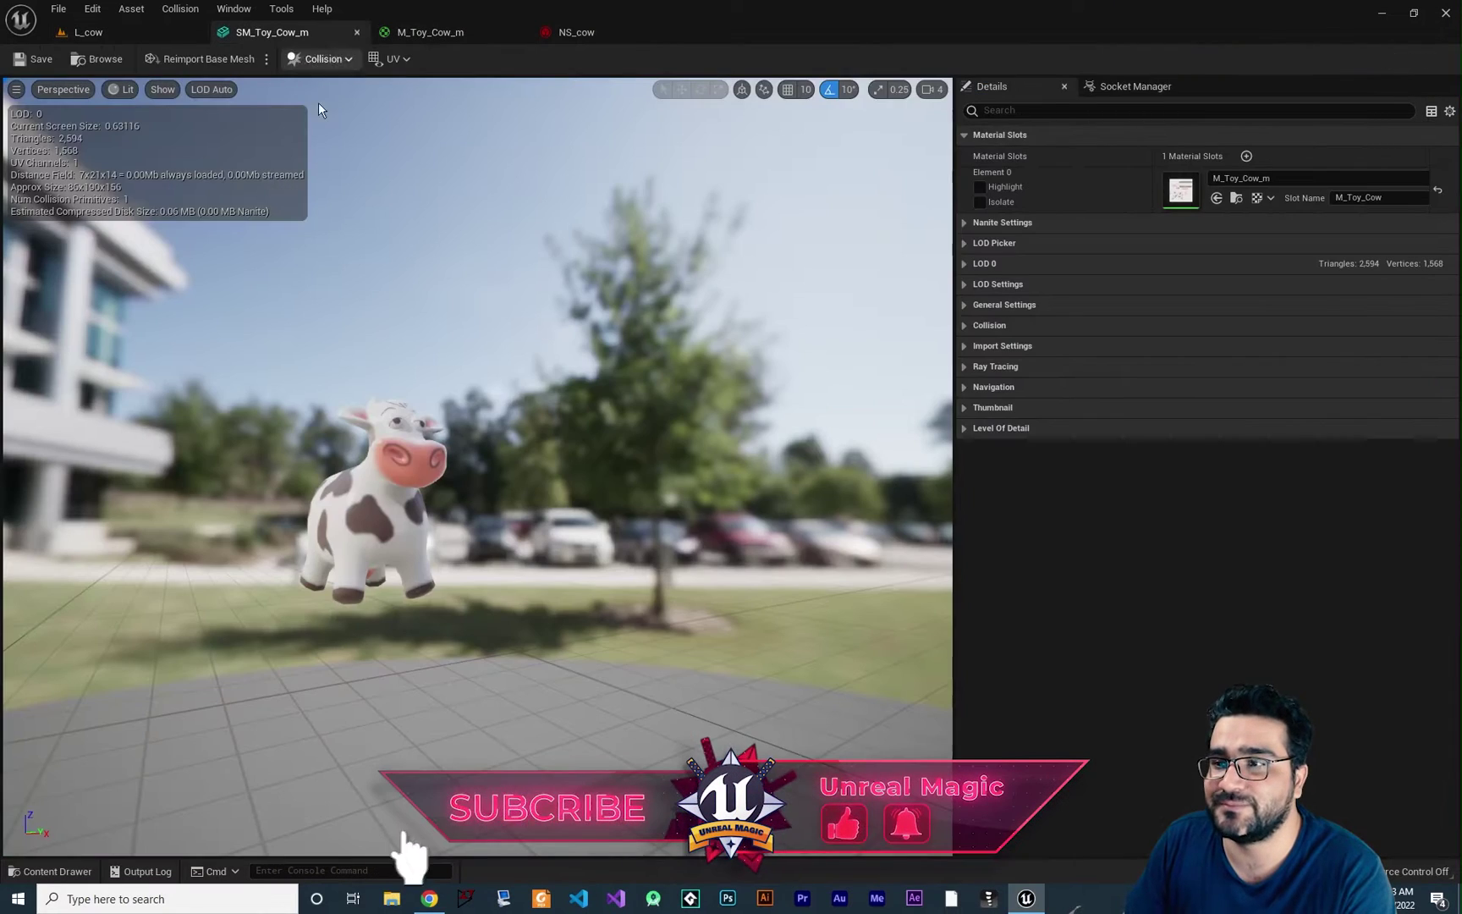
Frame the M_Toy_Cow_m graph on the 0.3 Roughness constant and output node at 1:1 zoom.
click(441, 34)
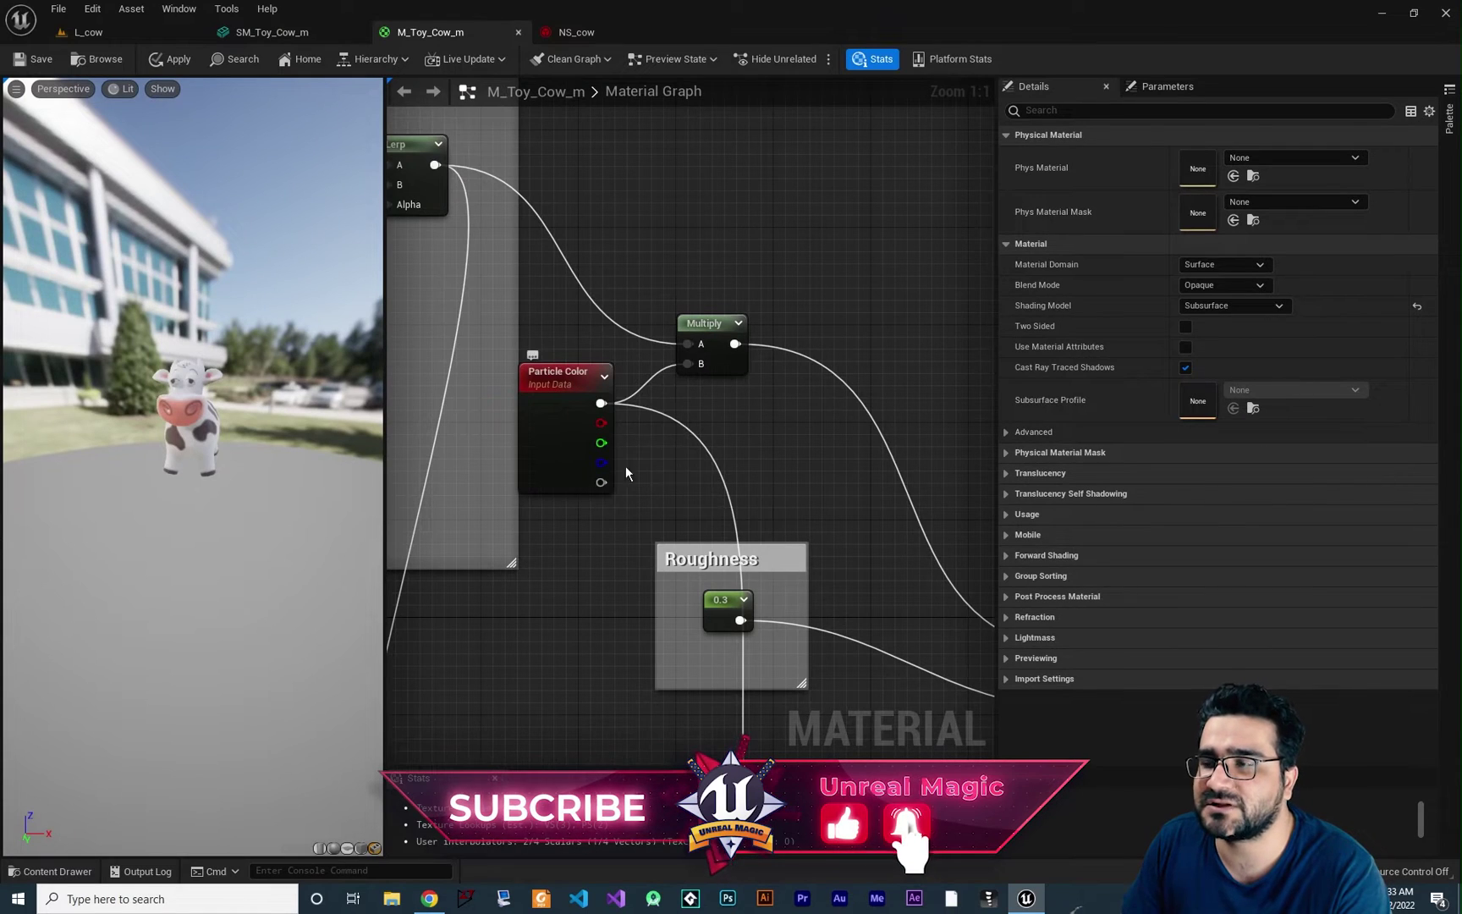
scroll(624, 465, down, 3)
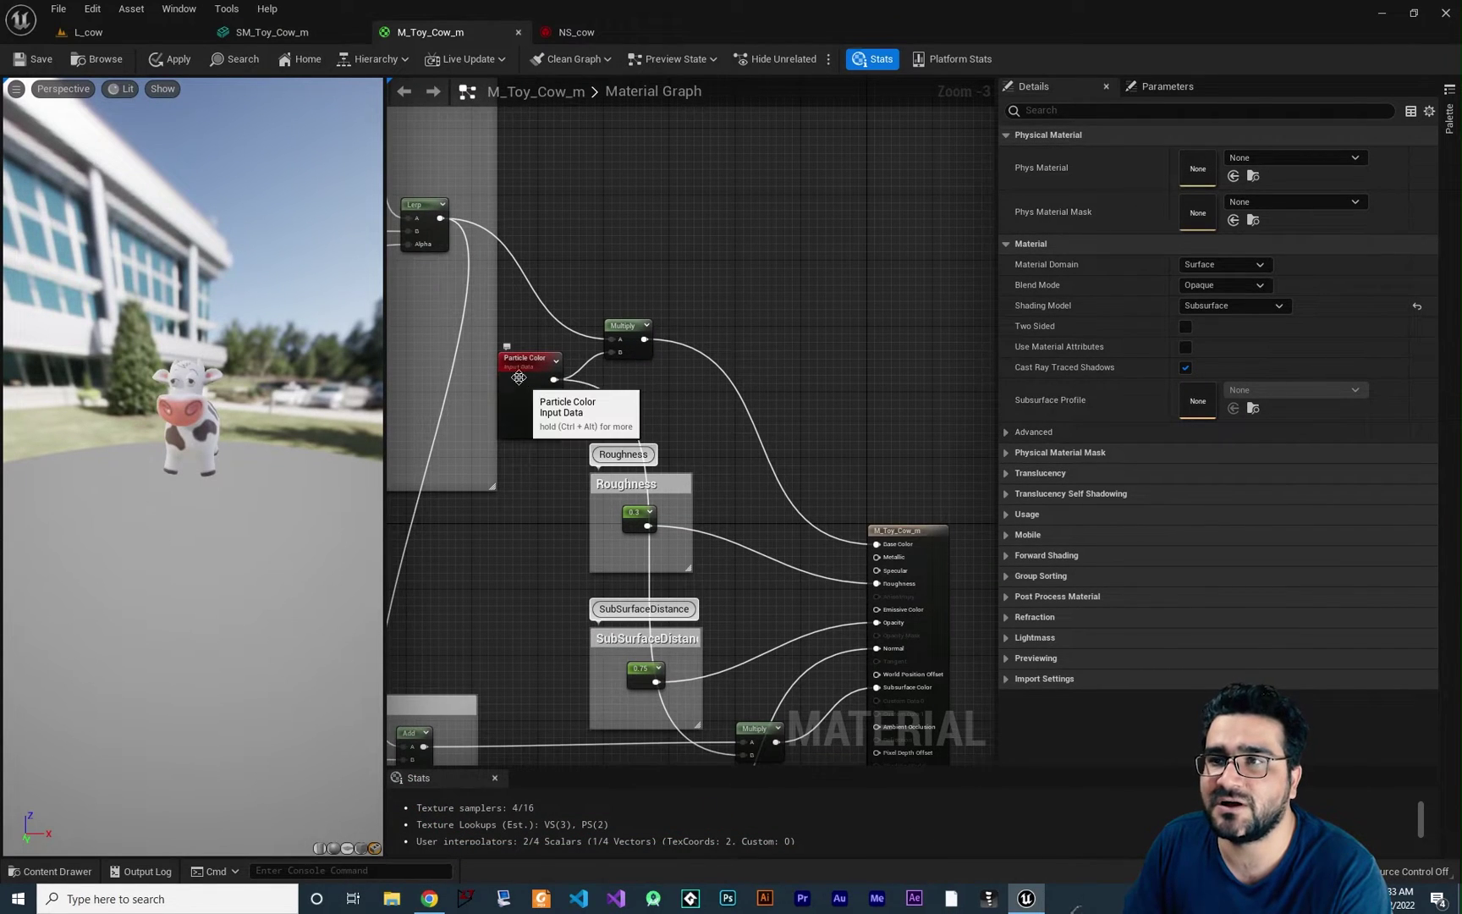
click(576, 32)
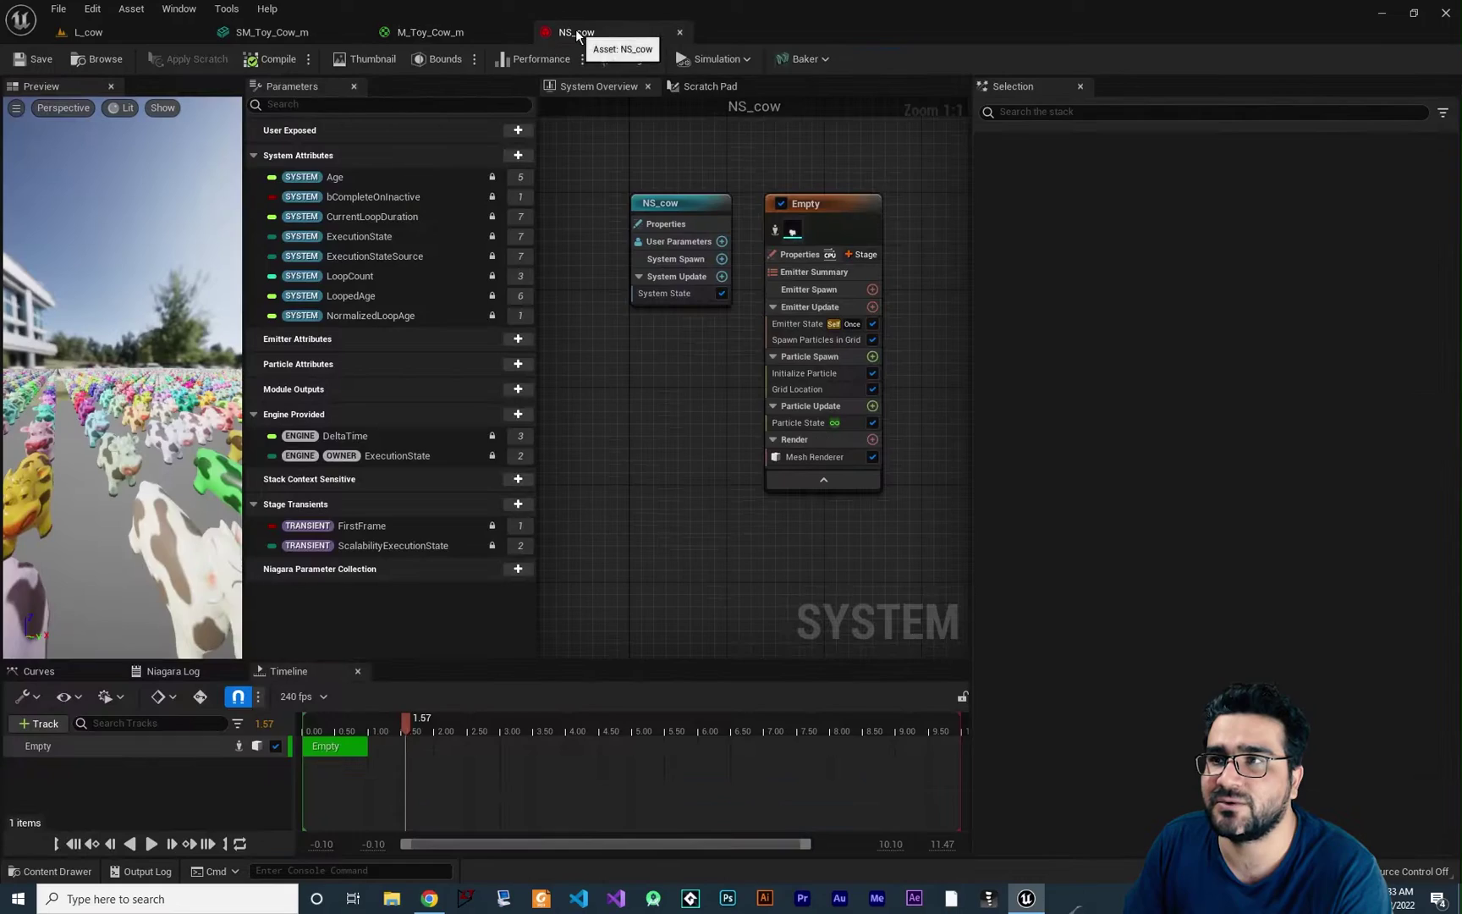
click(413, 33)
right_drag(719, 475, 780, 409)
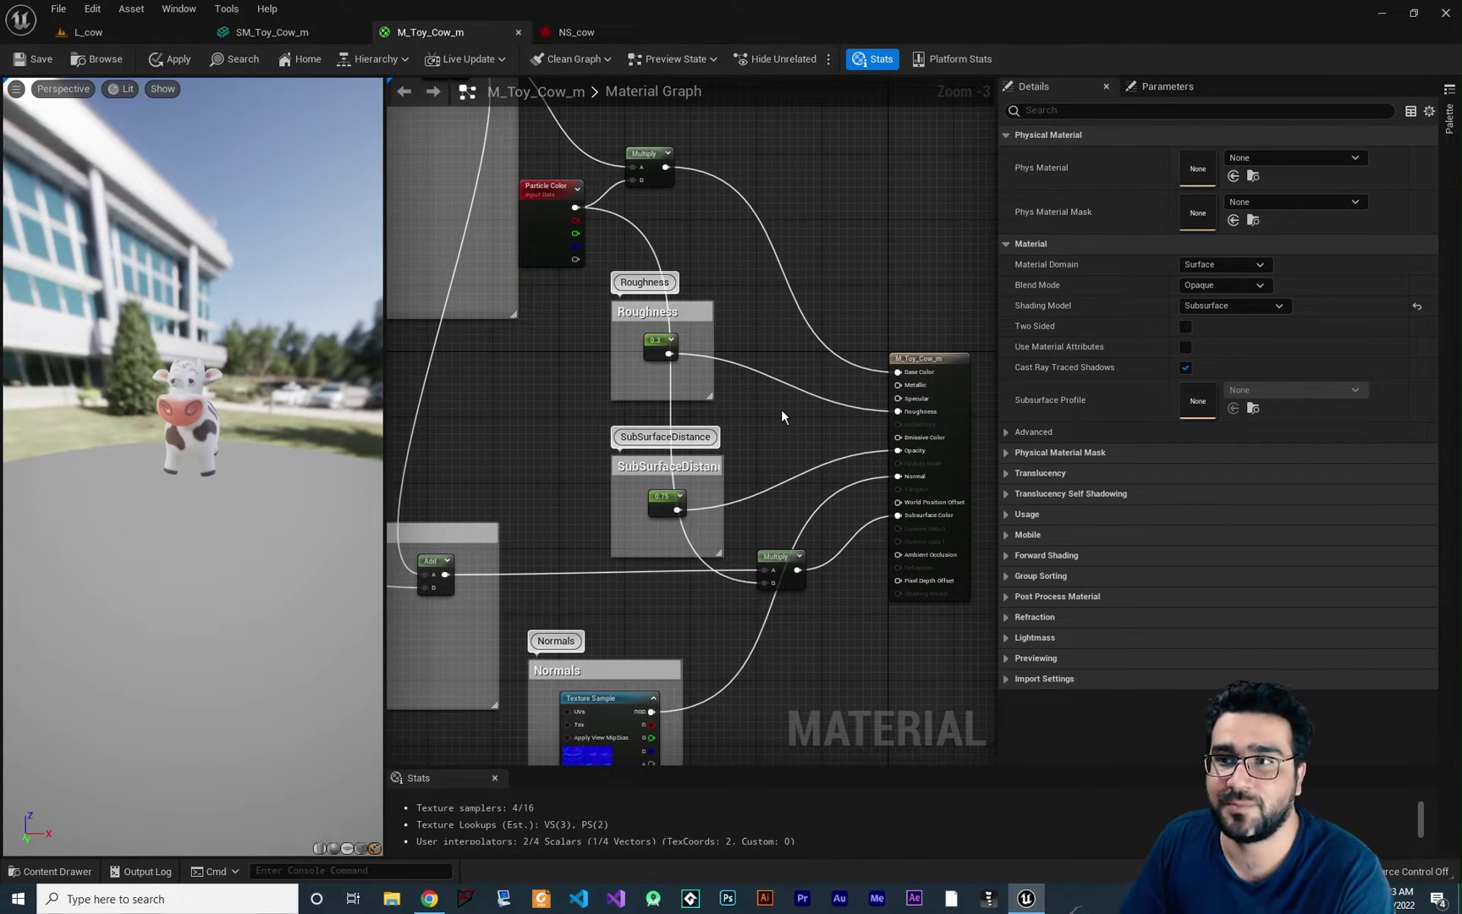
right_drag(773, 451, 747, 431)
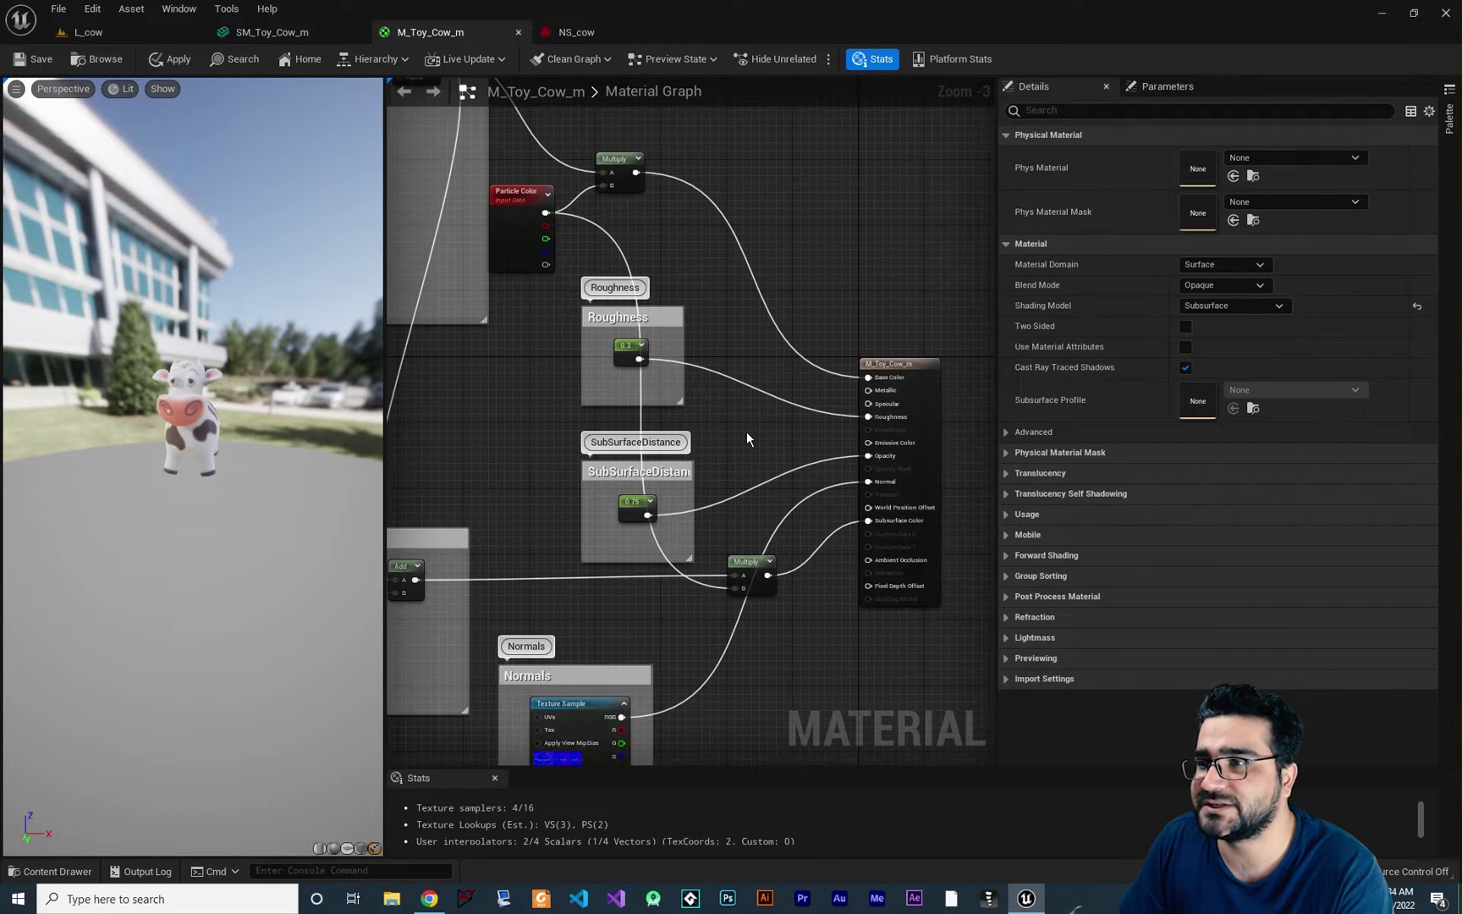
scroll(746, 432, up, 4)
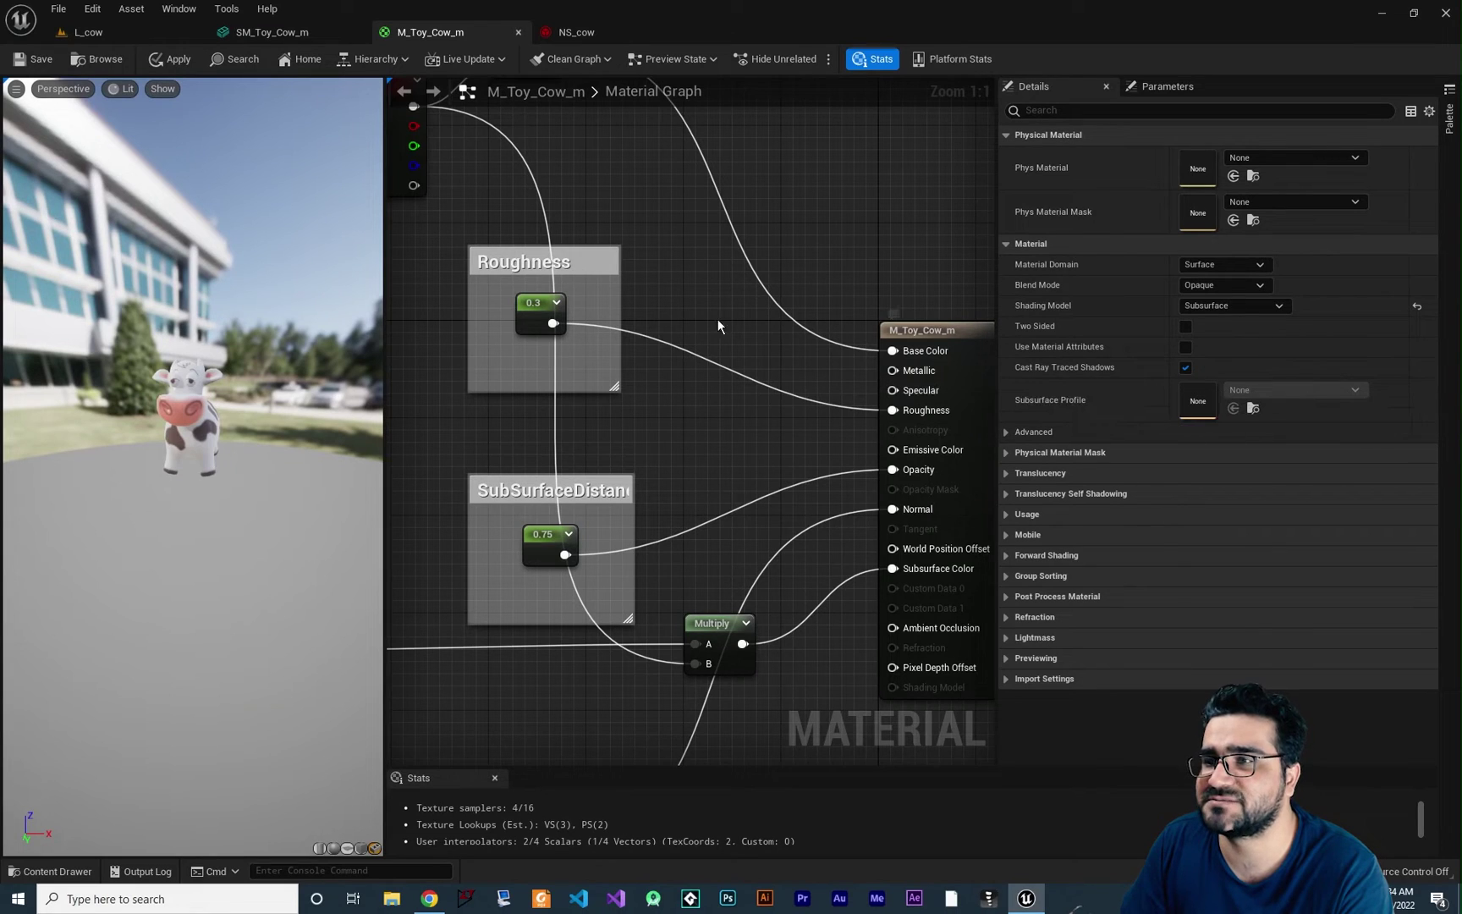
Delete the Roughness comment and 0.3 constant, and place a Dynamic Parameter node in their spot.
click(579, 370)
key(Delete)
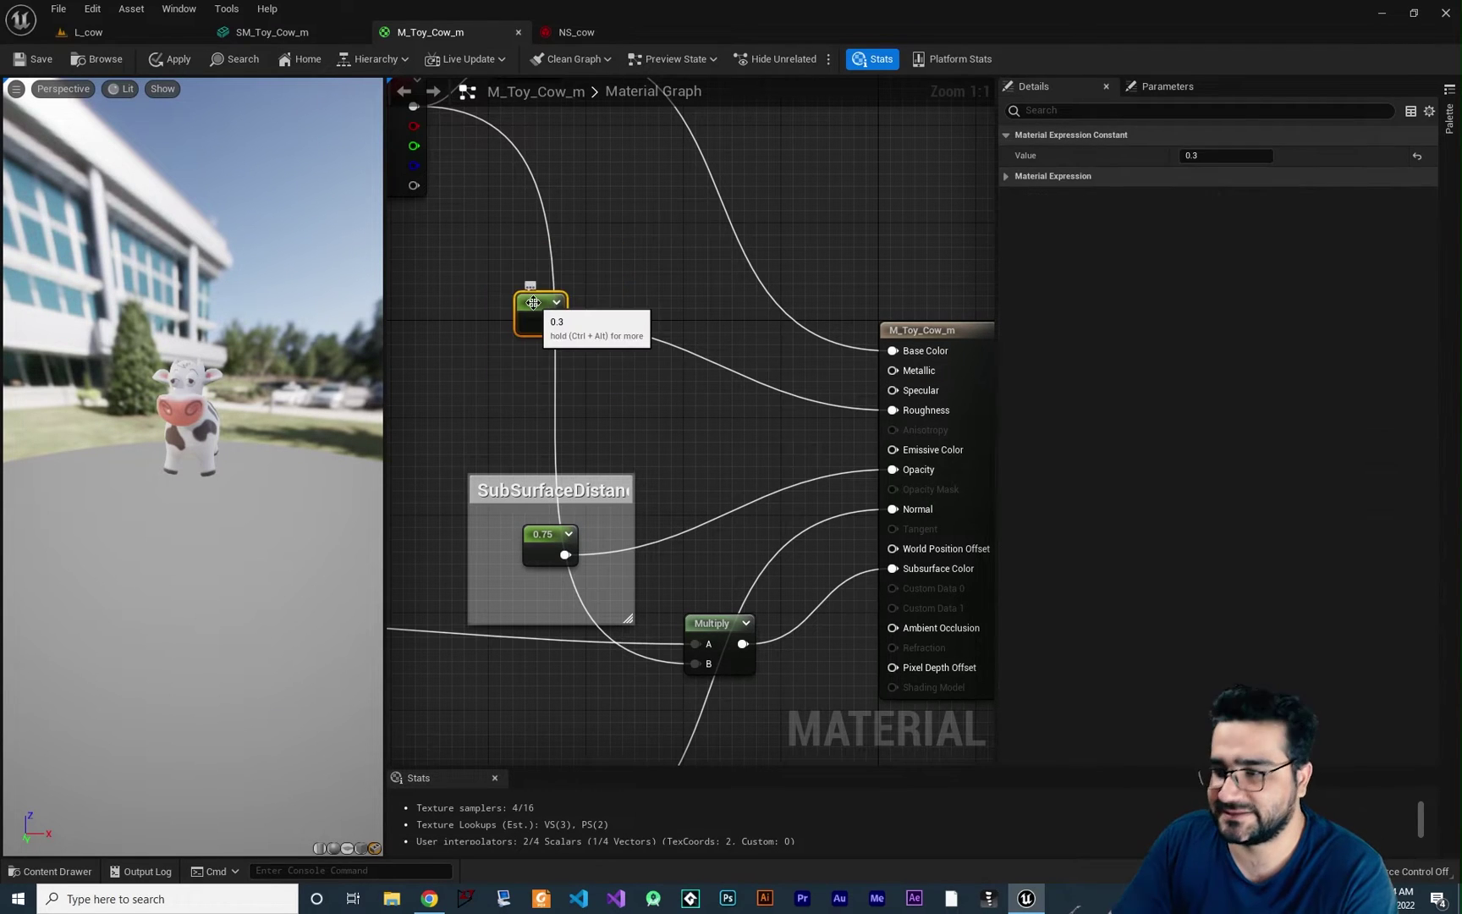
click(533, 301)
key(Delete)
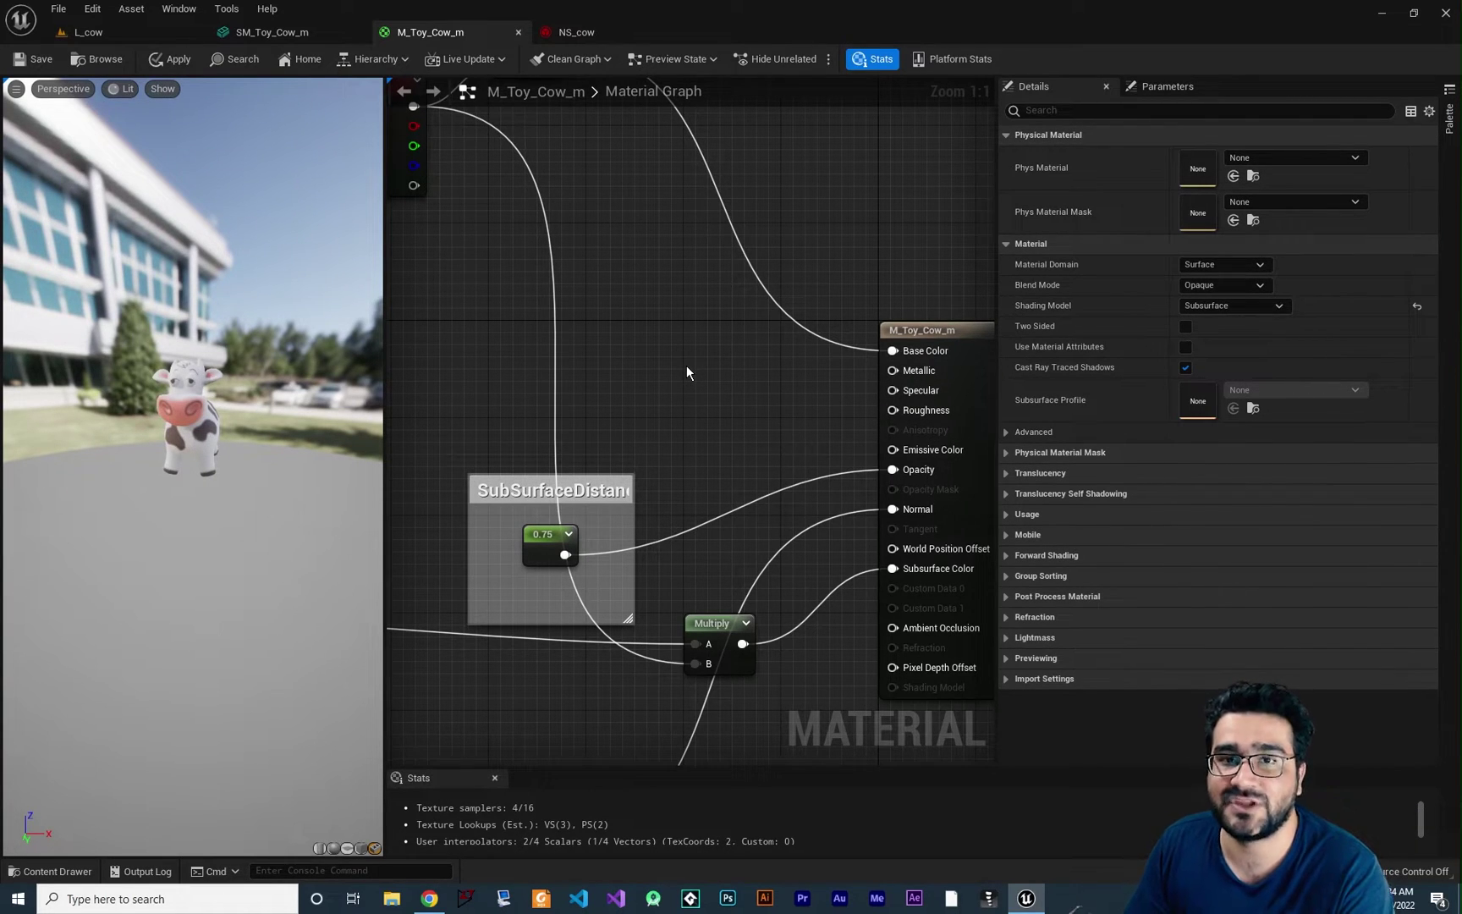
right_click(665, 340)
text(dyna)
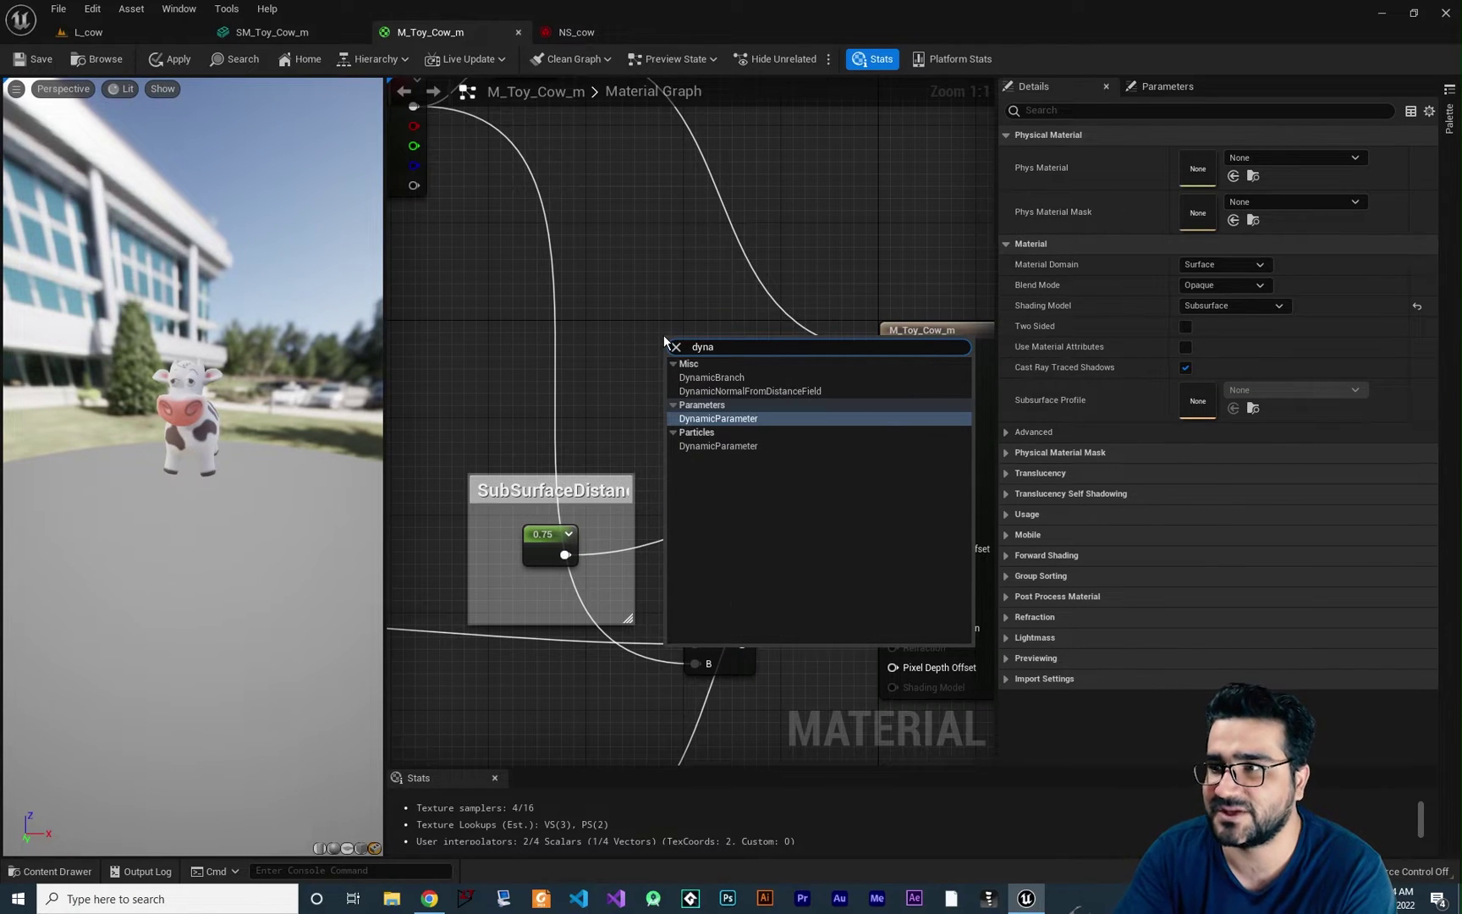
key(Return)
drag(691, 337, 638, 298)
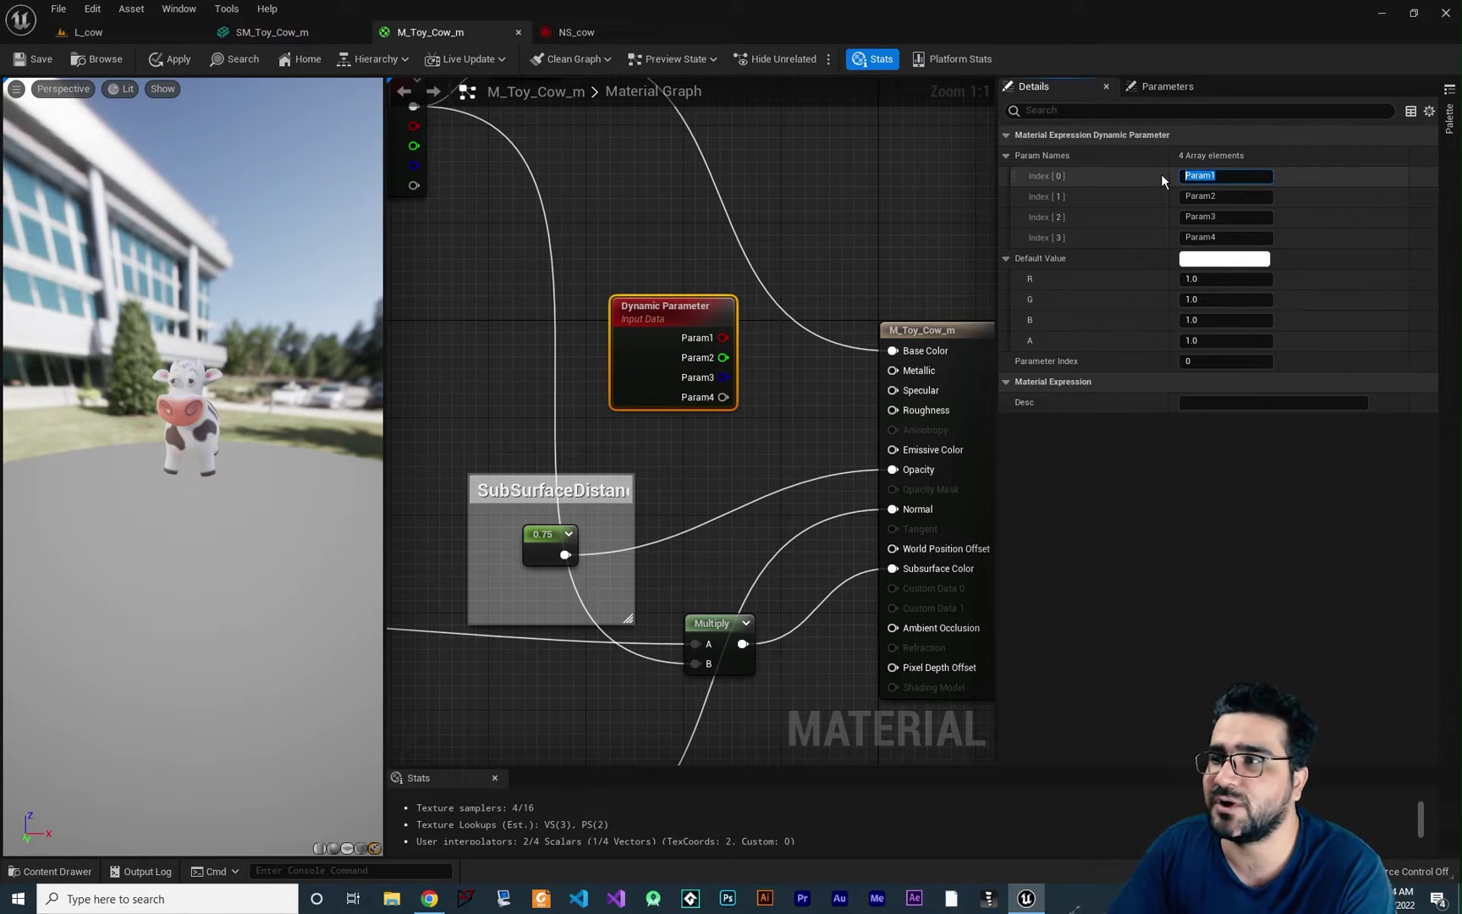
Rename the Dynamic Parameter outputs to metalic, specular and roughness, clearing the fourth name.
text(metalic)
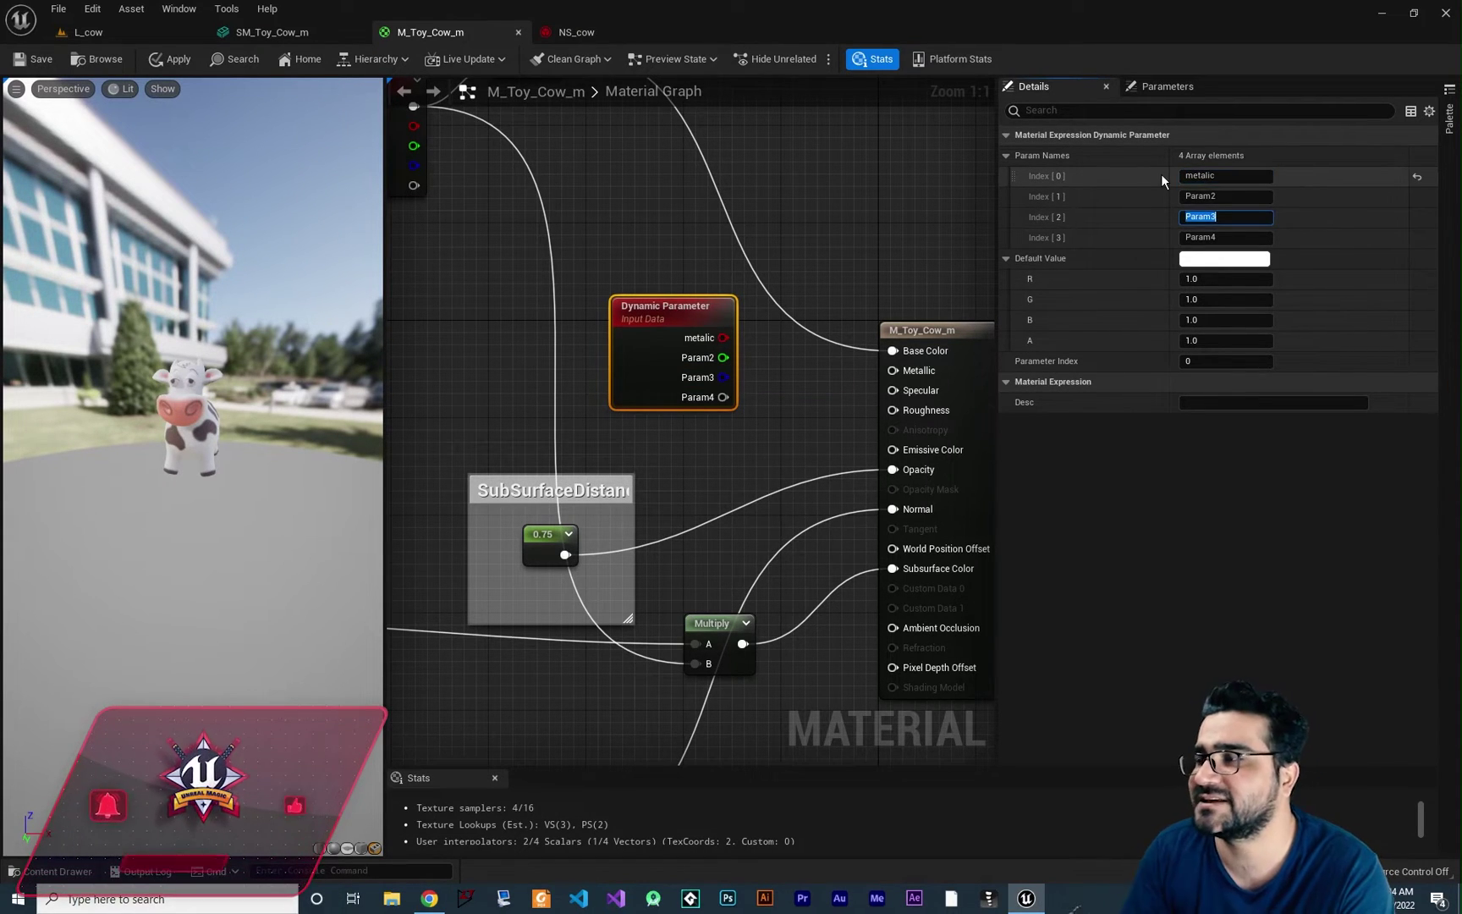
click(1220, 214)
click(1218, 197)
text(s)
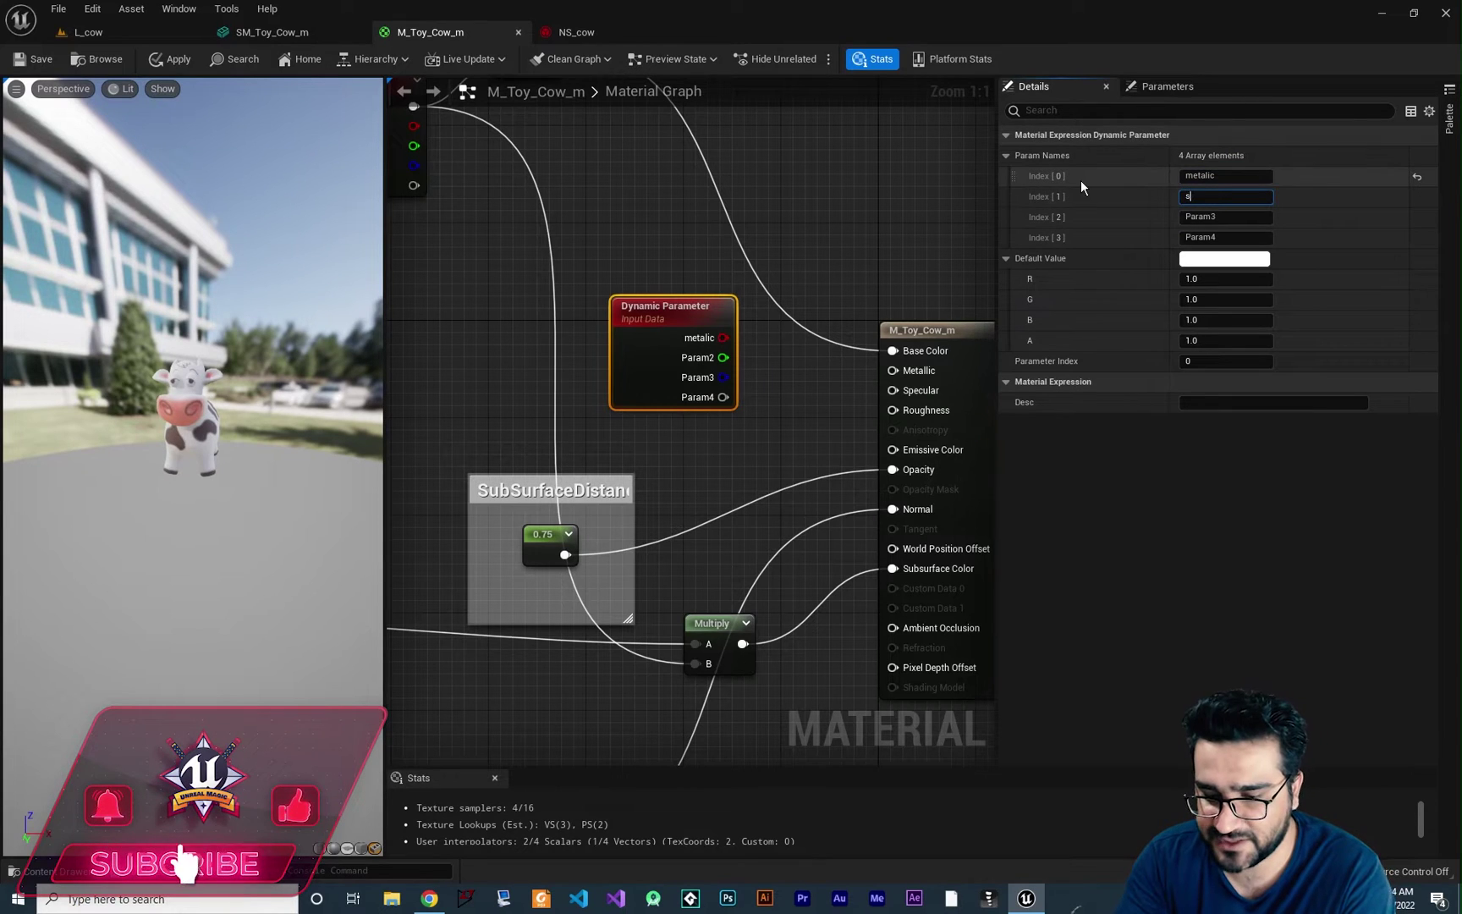
text(pecular)
click(1235, 217)
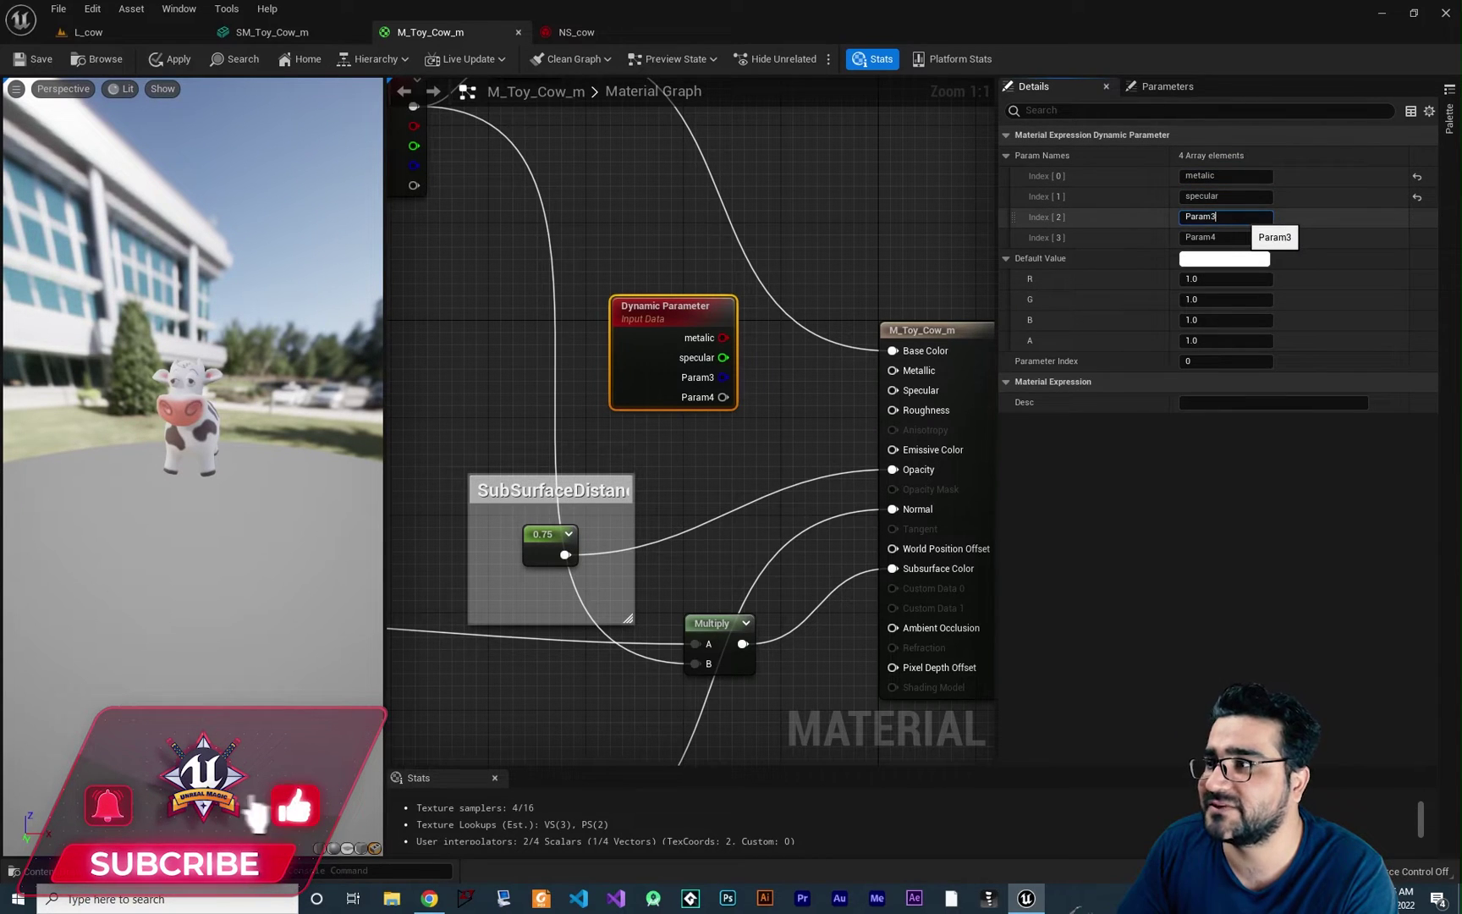
drag(1218, 217, 1182, 219)
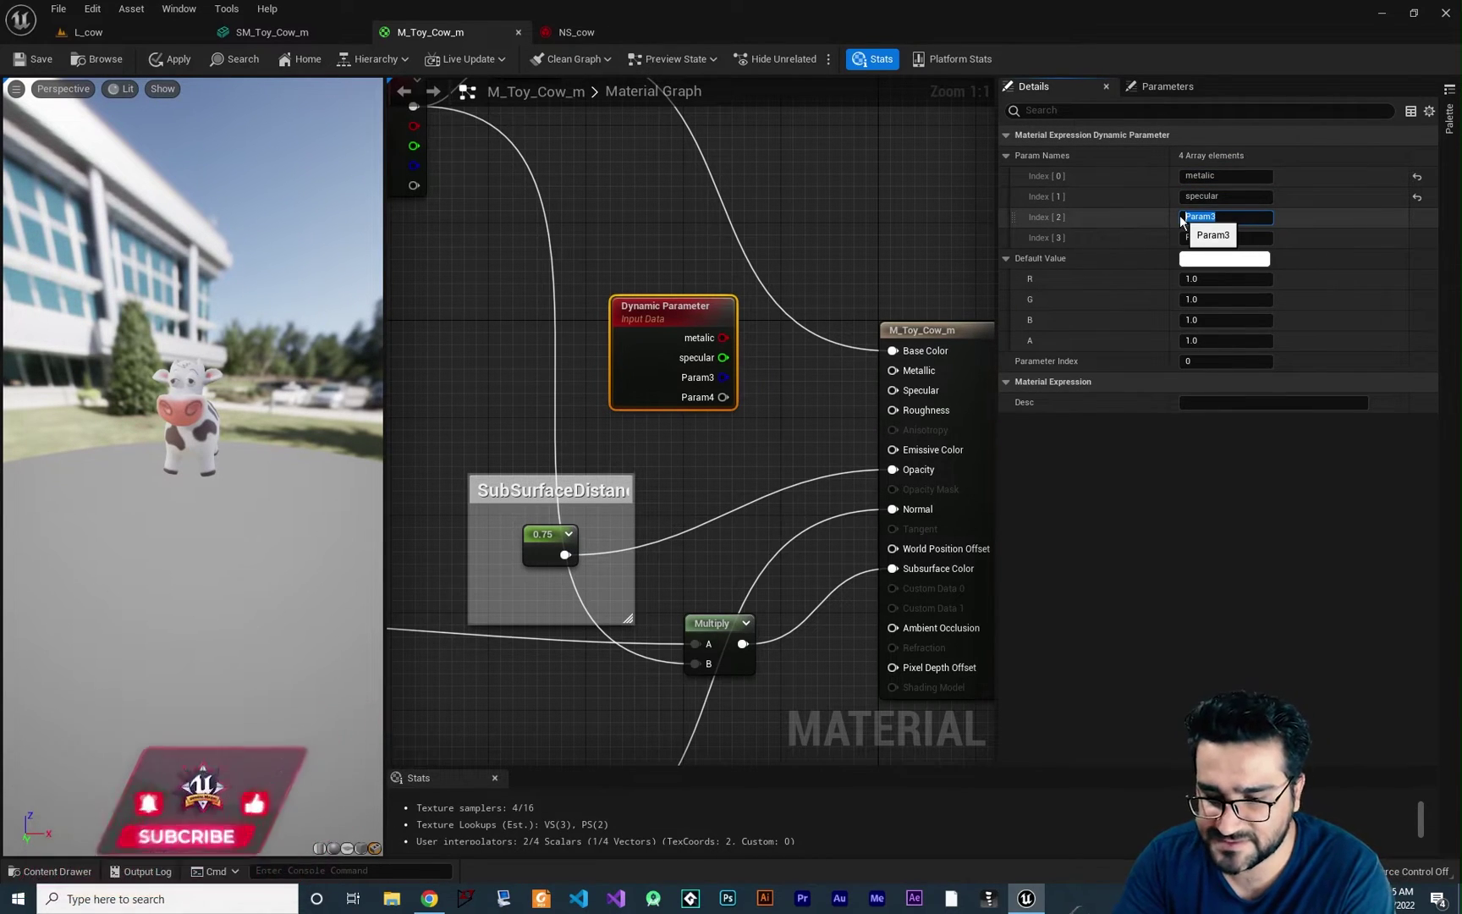
text(roughness)
click(1235, 238)
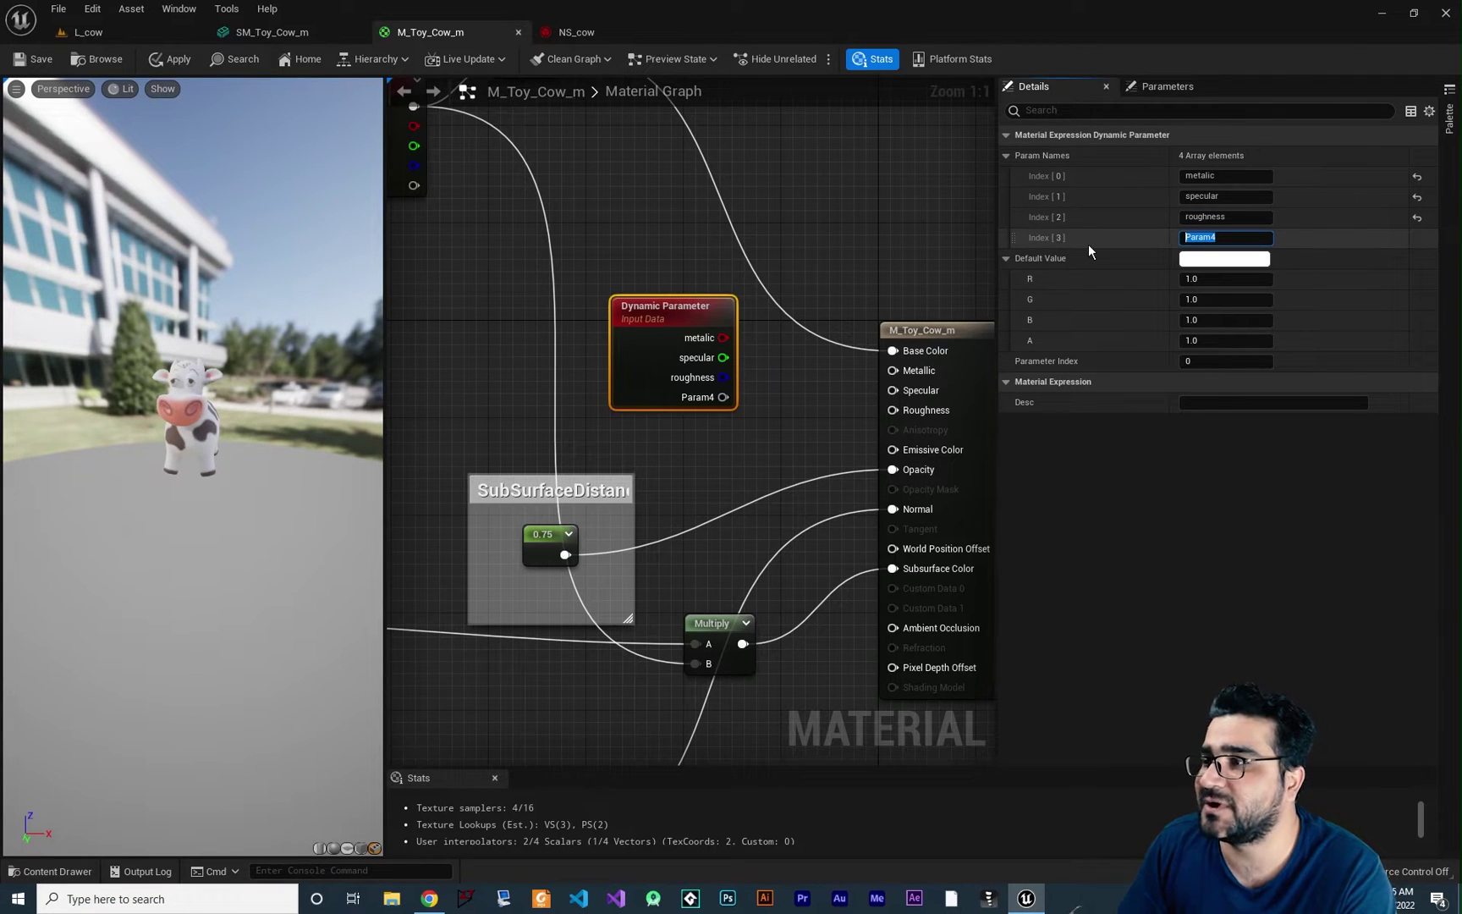
key(BackSpace)
click(819, 425)
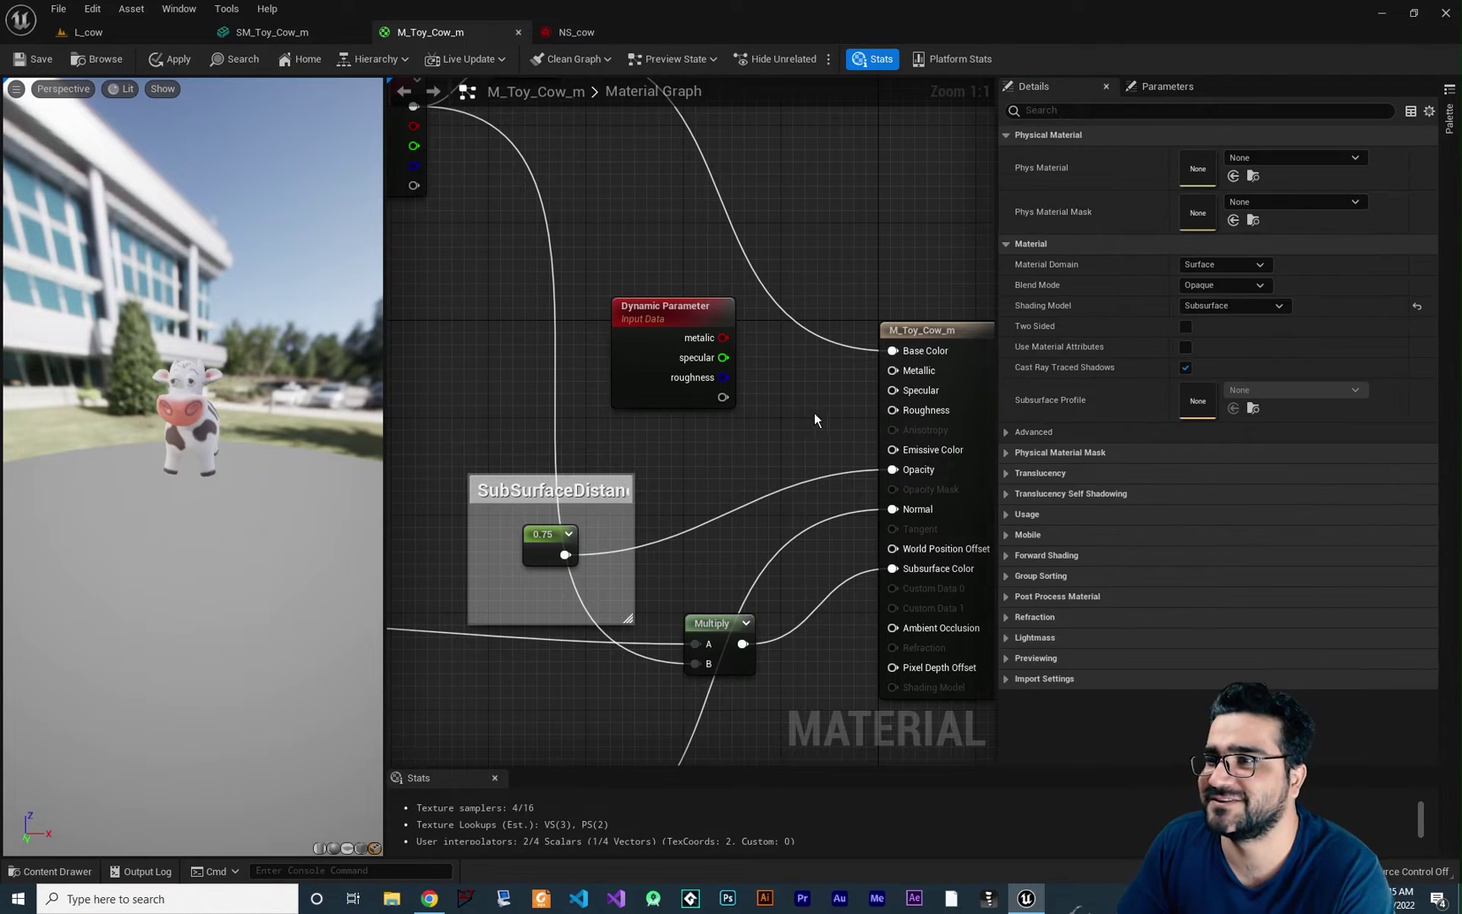
Wire the Dynamic Parameter outputs into Metallic, Specular and Roughness and save M_Toy_Cow_m.
right_drag(814, 412, 760, 419)
drag(668, 345, 838, 397)
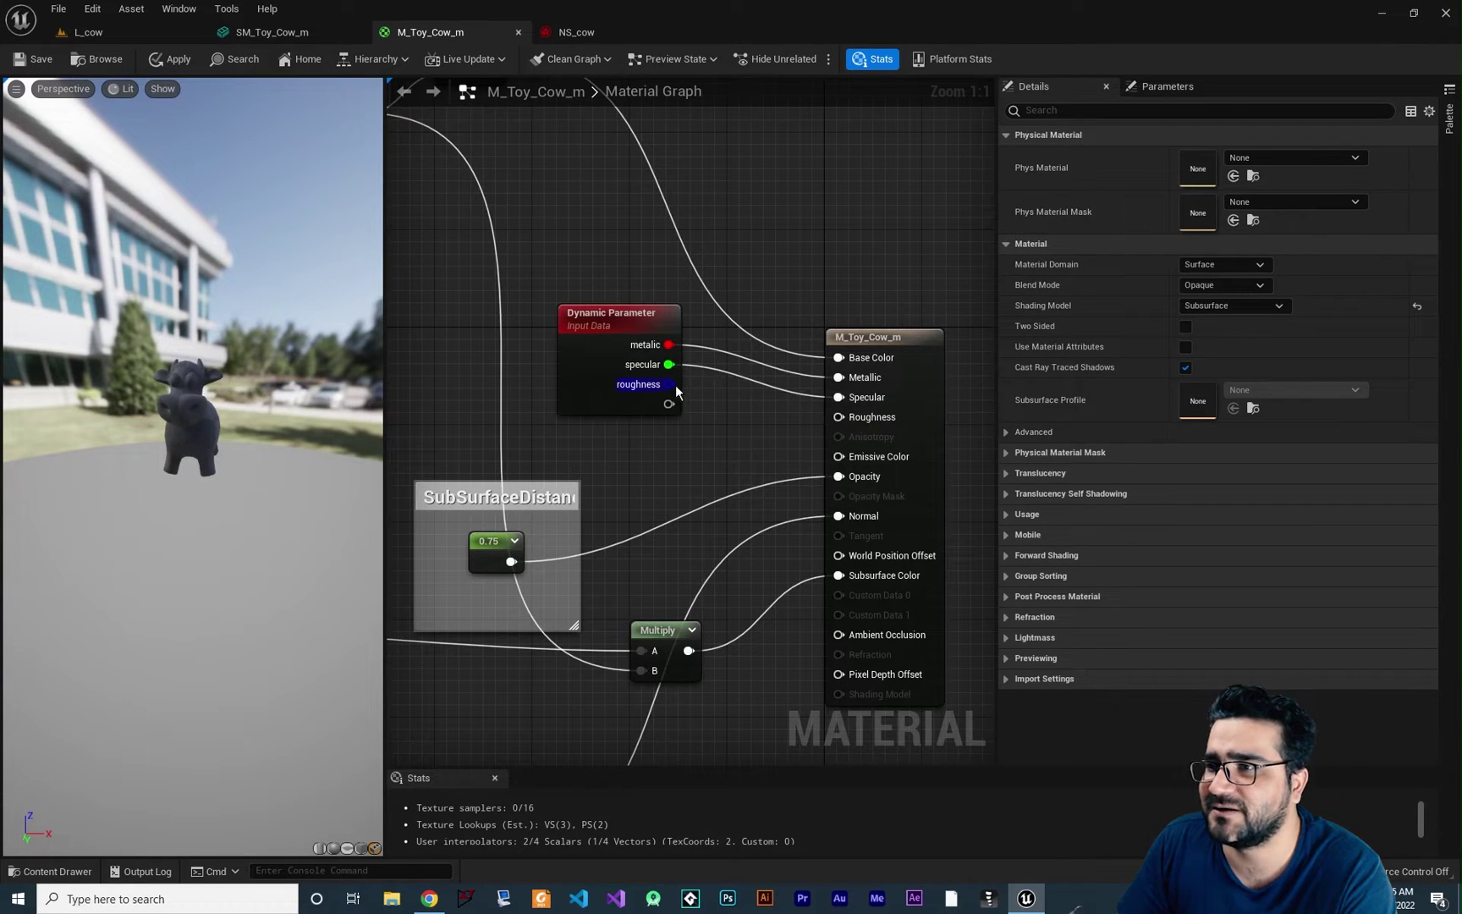
drag(675, 389, 838, 417)
right_drag(662, 332, 668, 306)
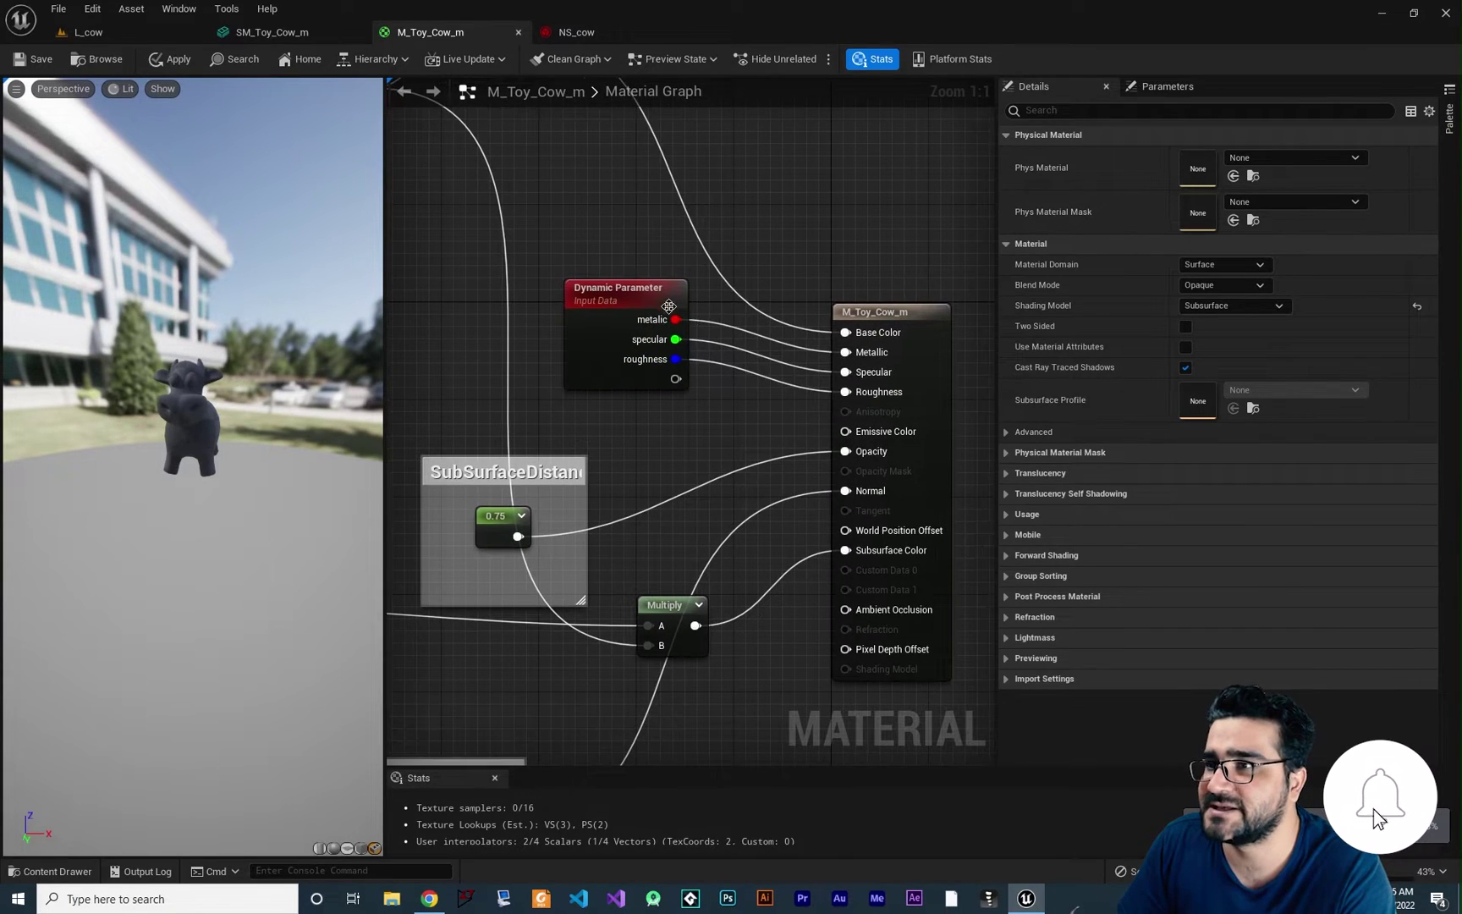
click(668, 306)
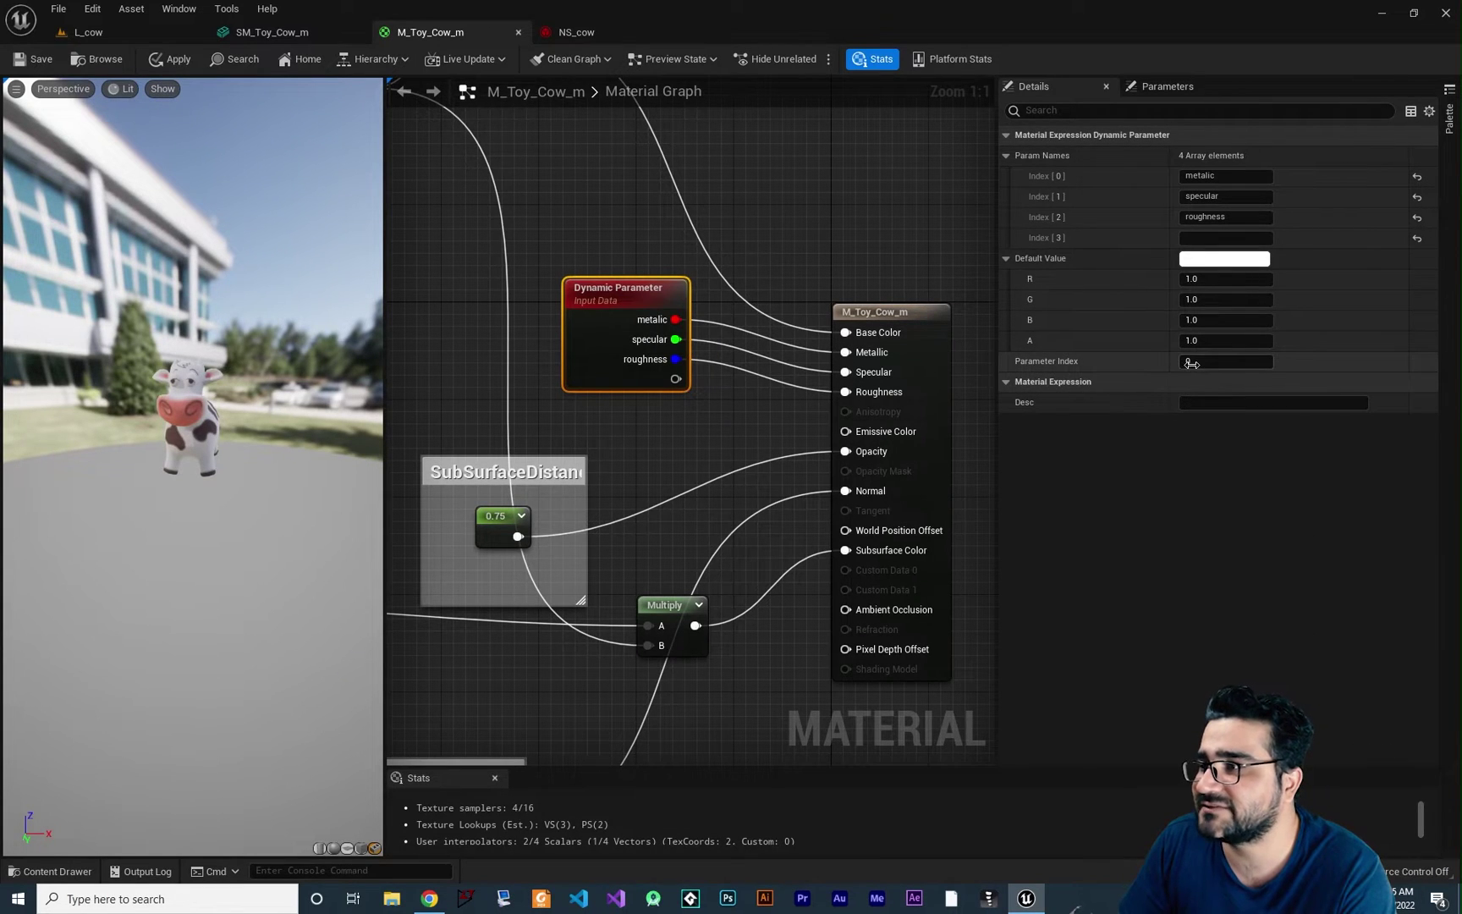
click(40, 66)
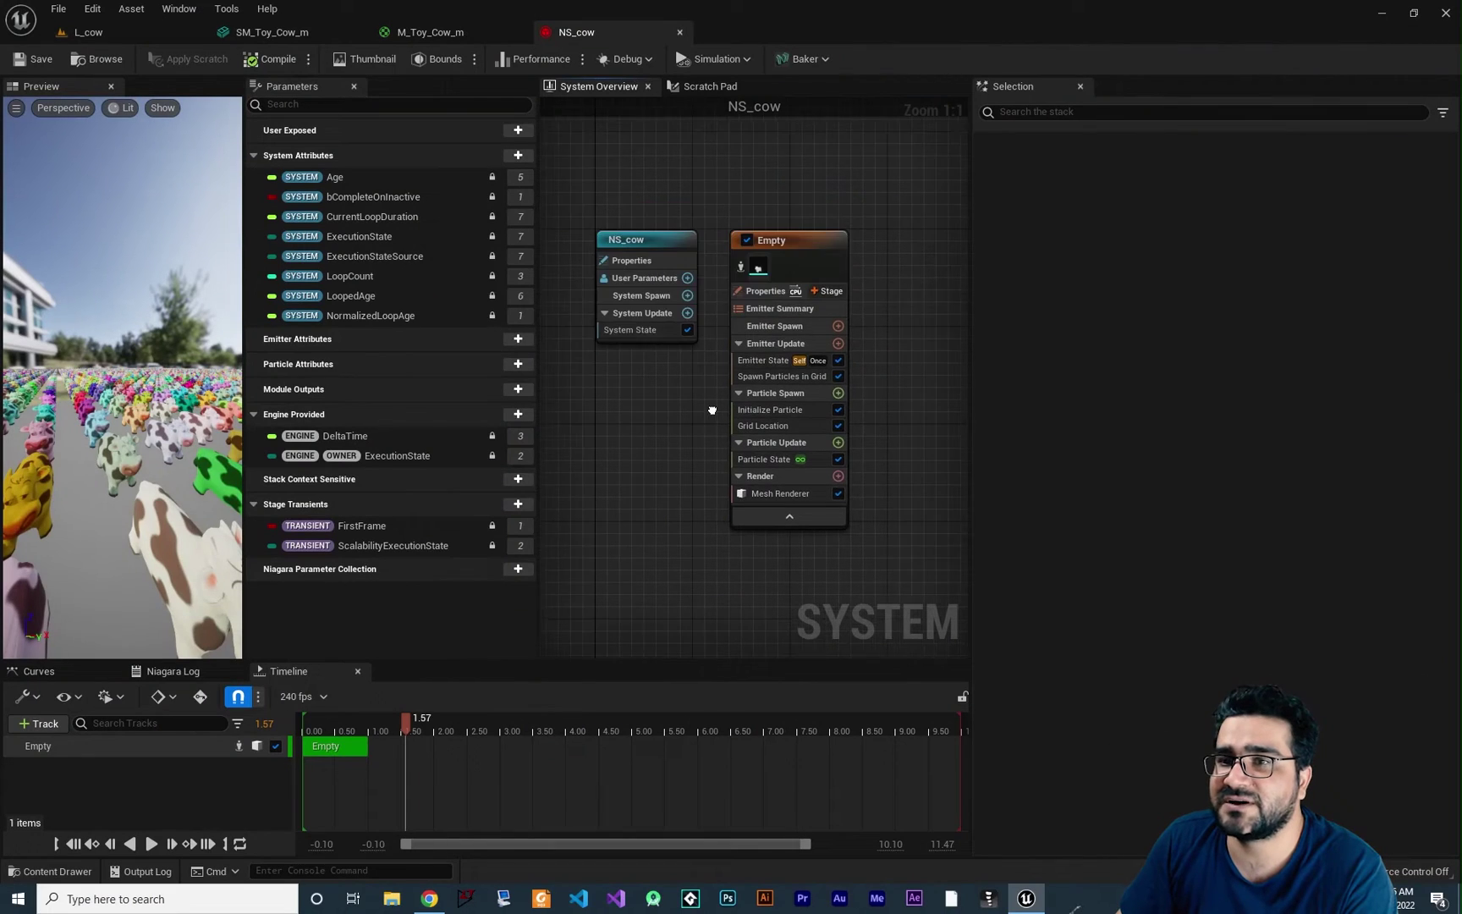
Search 'dy' in Particle Spawn's module list and add Dynamic Material Parameters to the Empty emitter.
right_drag(681, 419, 611, 406)
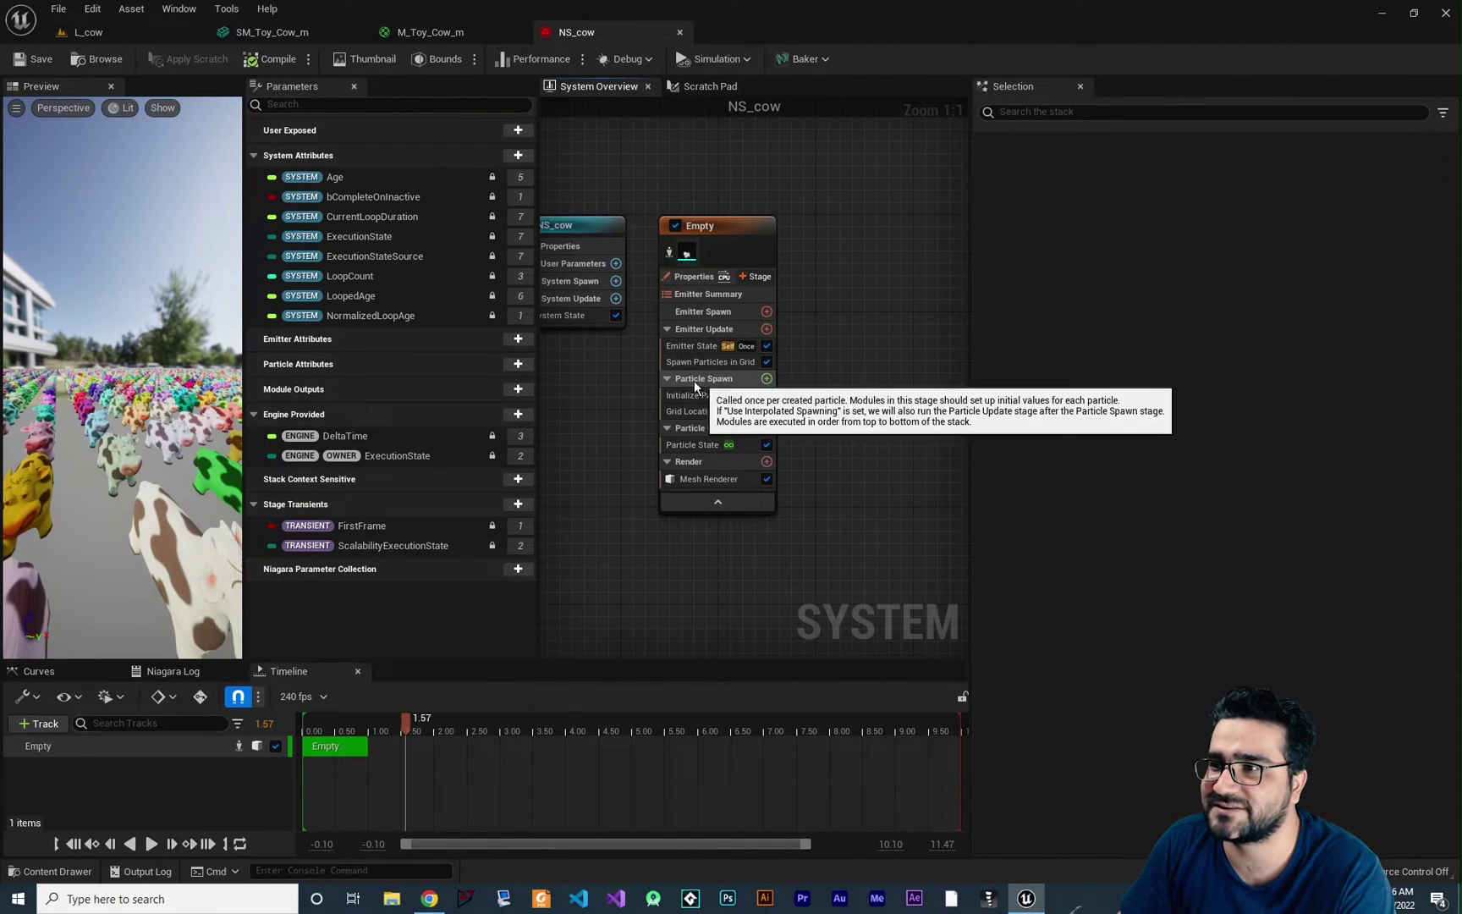
click(766, 379)
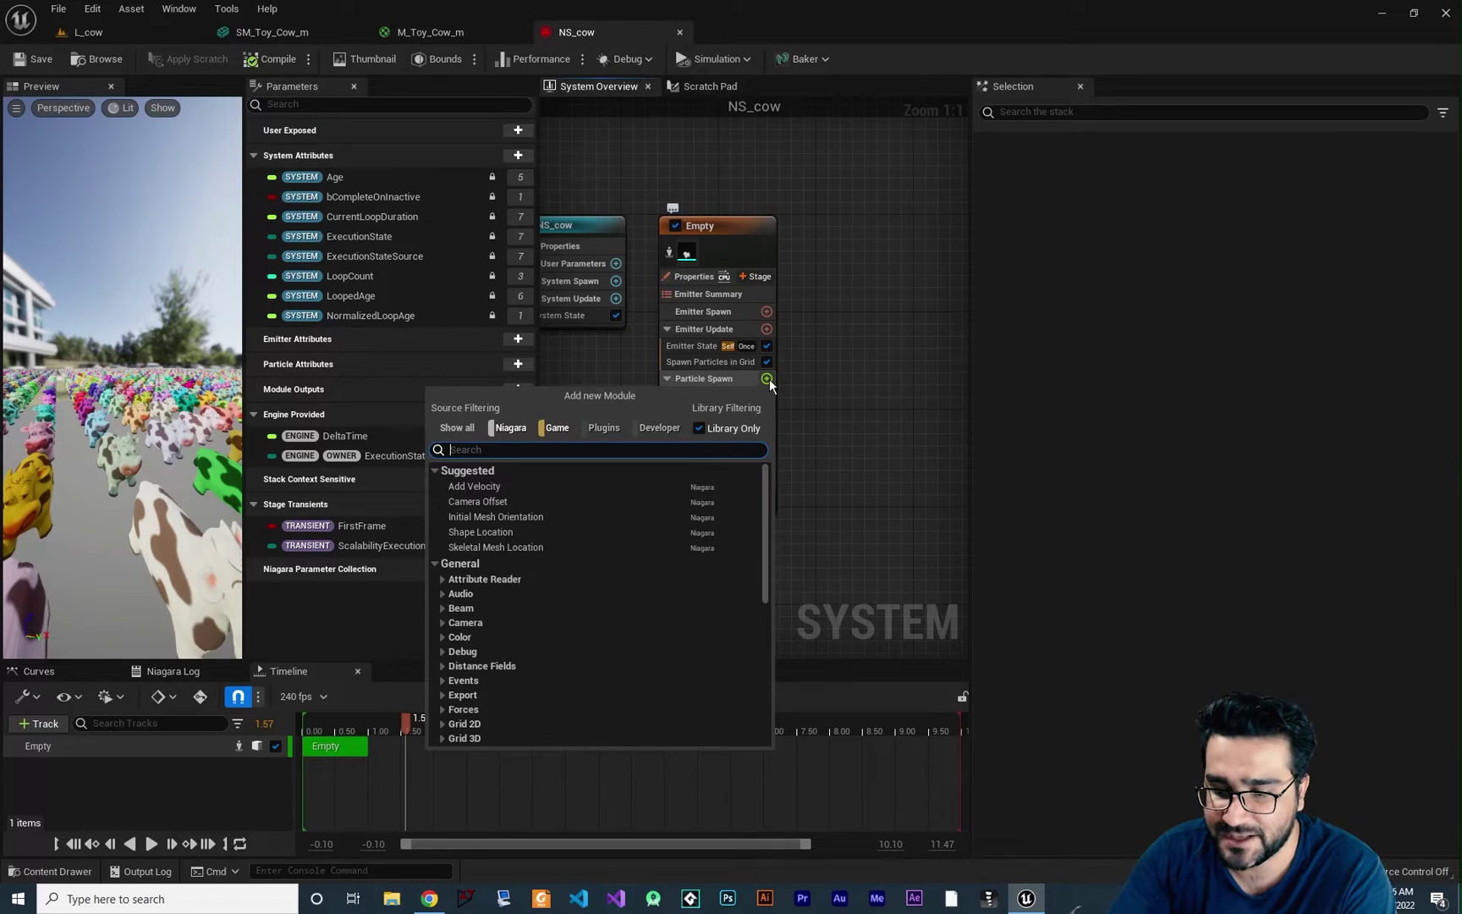
text(dyna)
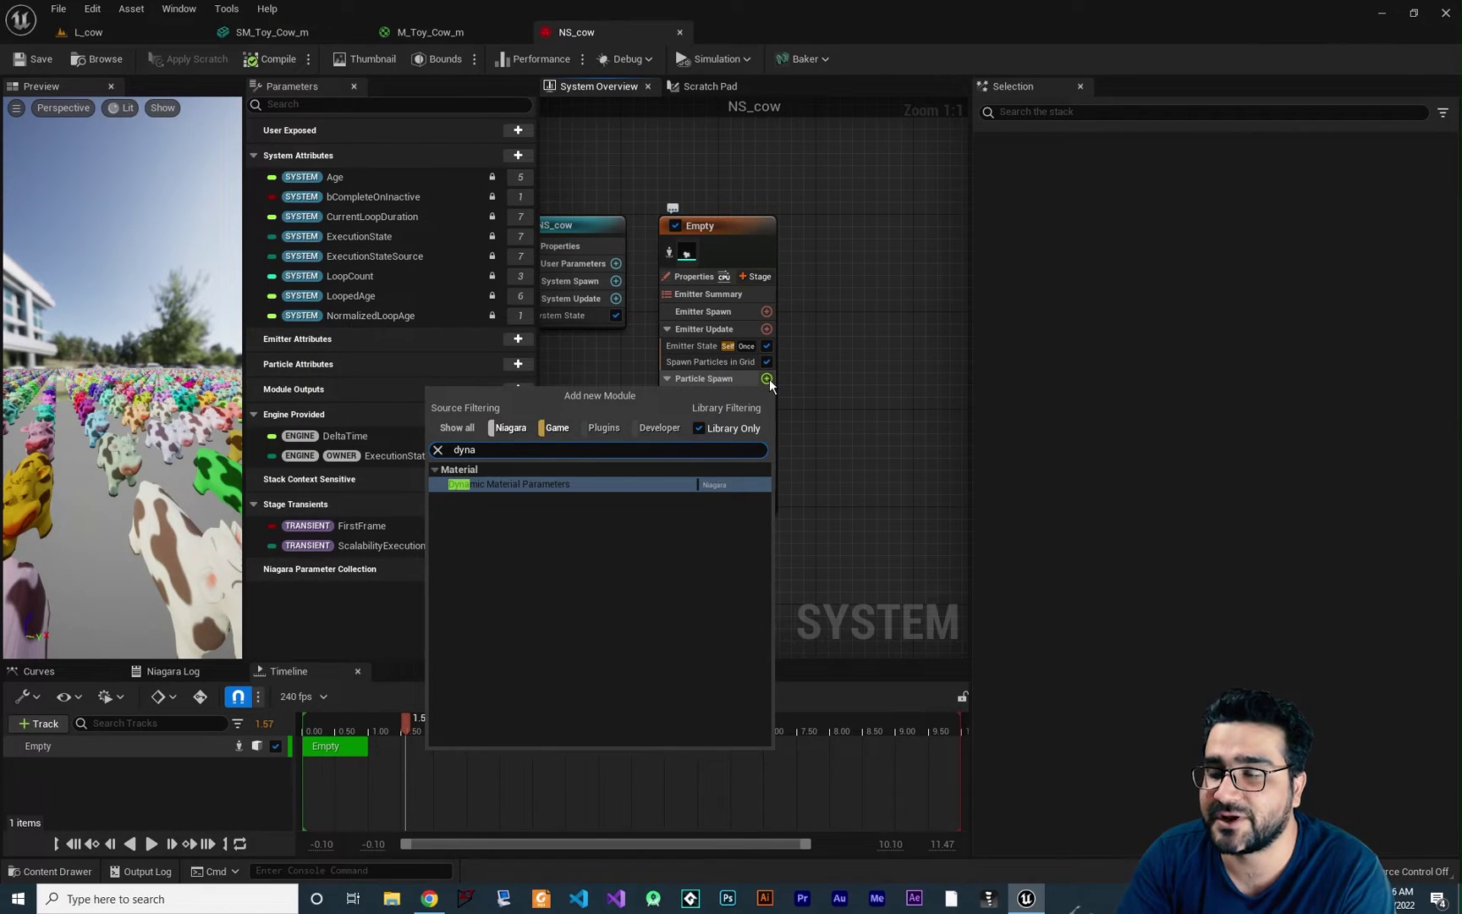
key(Return)
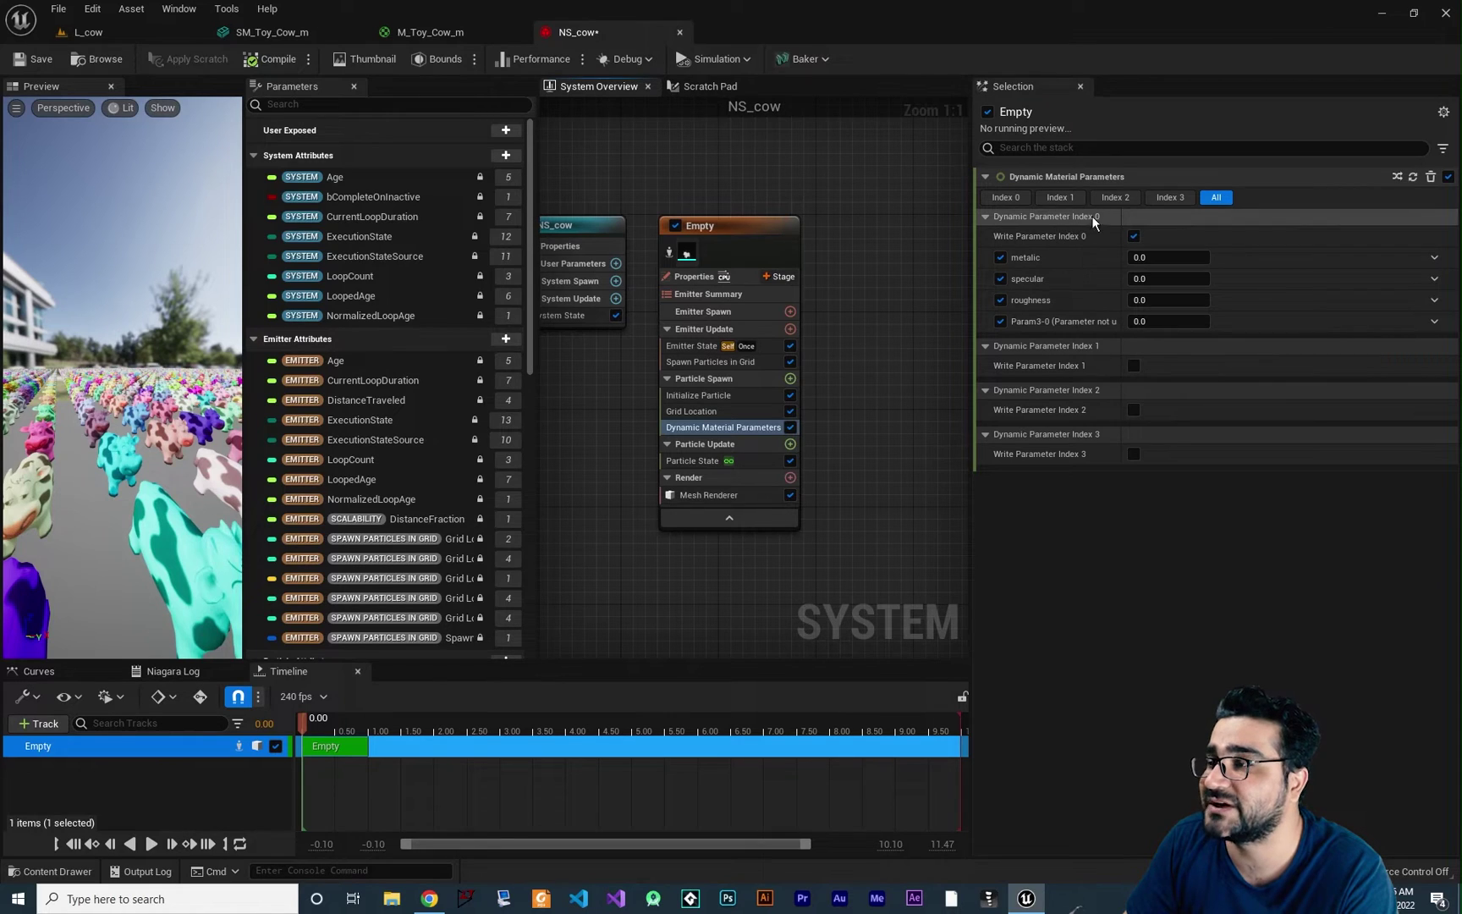
Set metalic to 1.0 under Dynamic Parameter Index 0 and save NS_cow.
click(1015, 198)
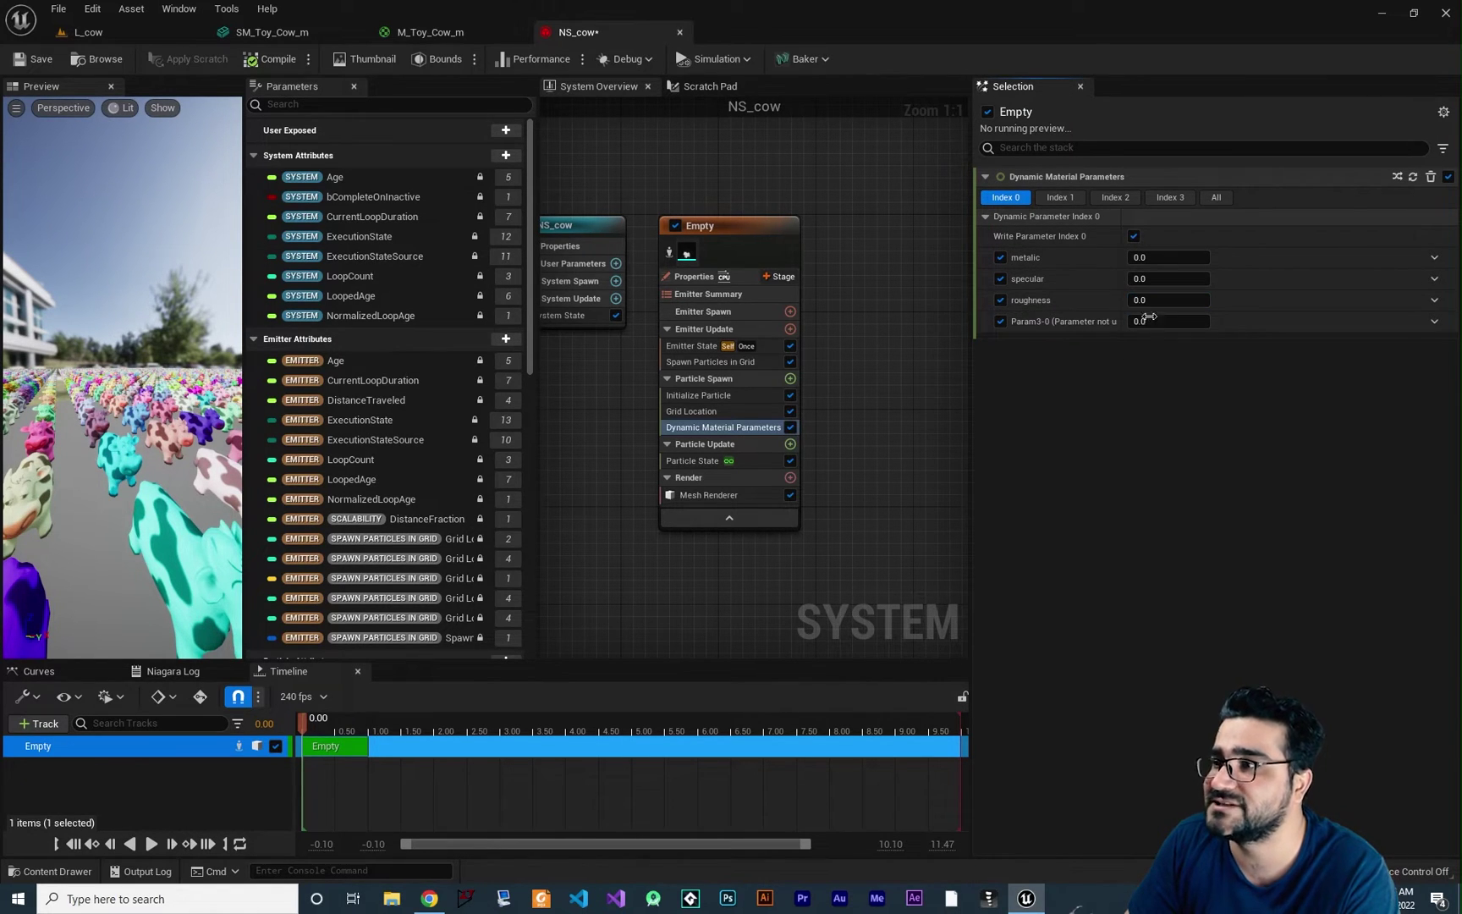
click(1144, 258)
text(1)
key(Return)
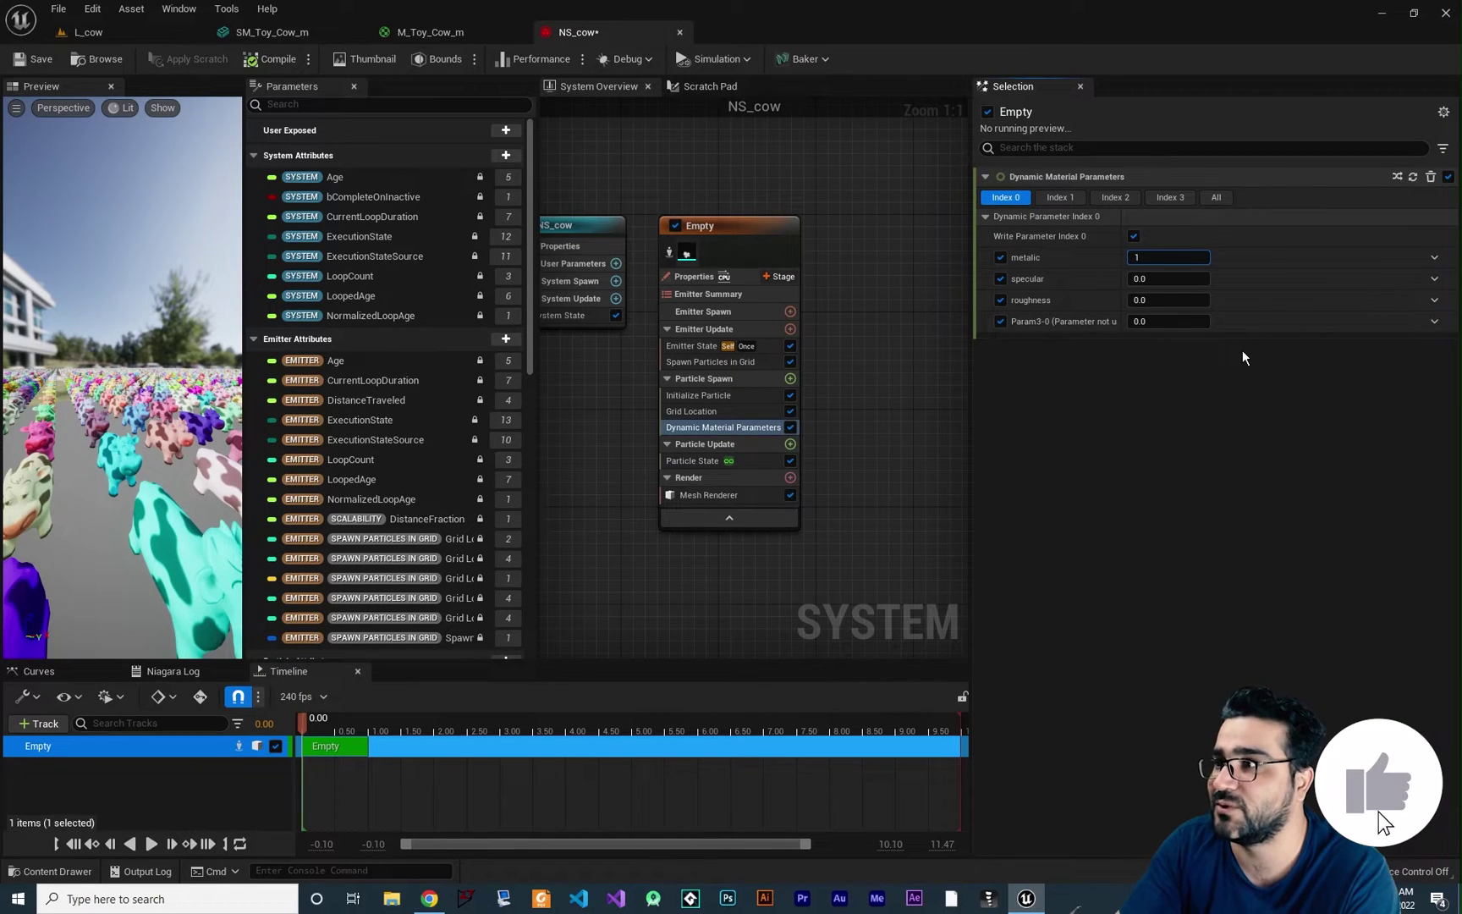
drag(194, 507, 124, 526)
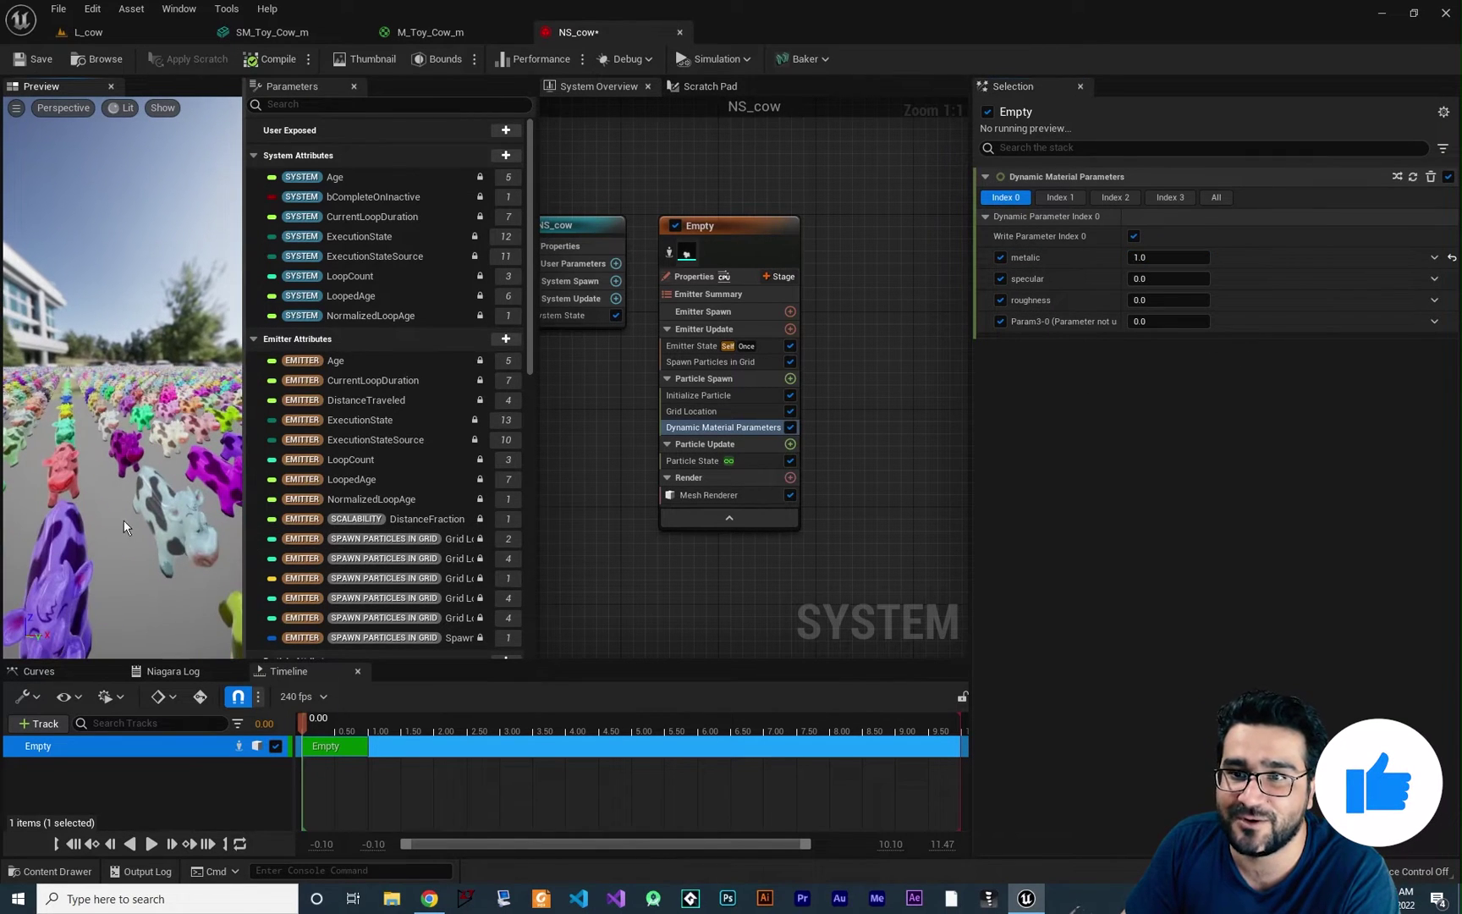
click(13, 55)
In L_cow, lower the camera speed from 6 to 3 and fly over the cow rows.
click(107, 33)
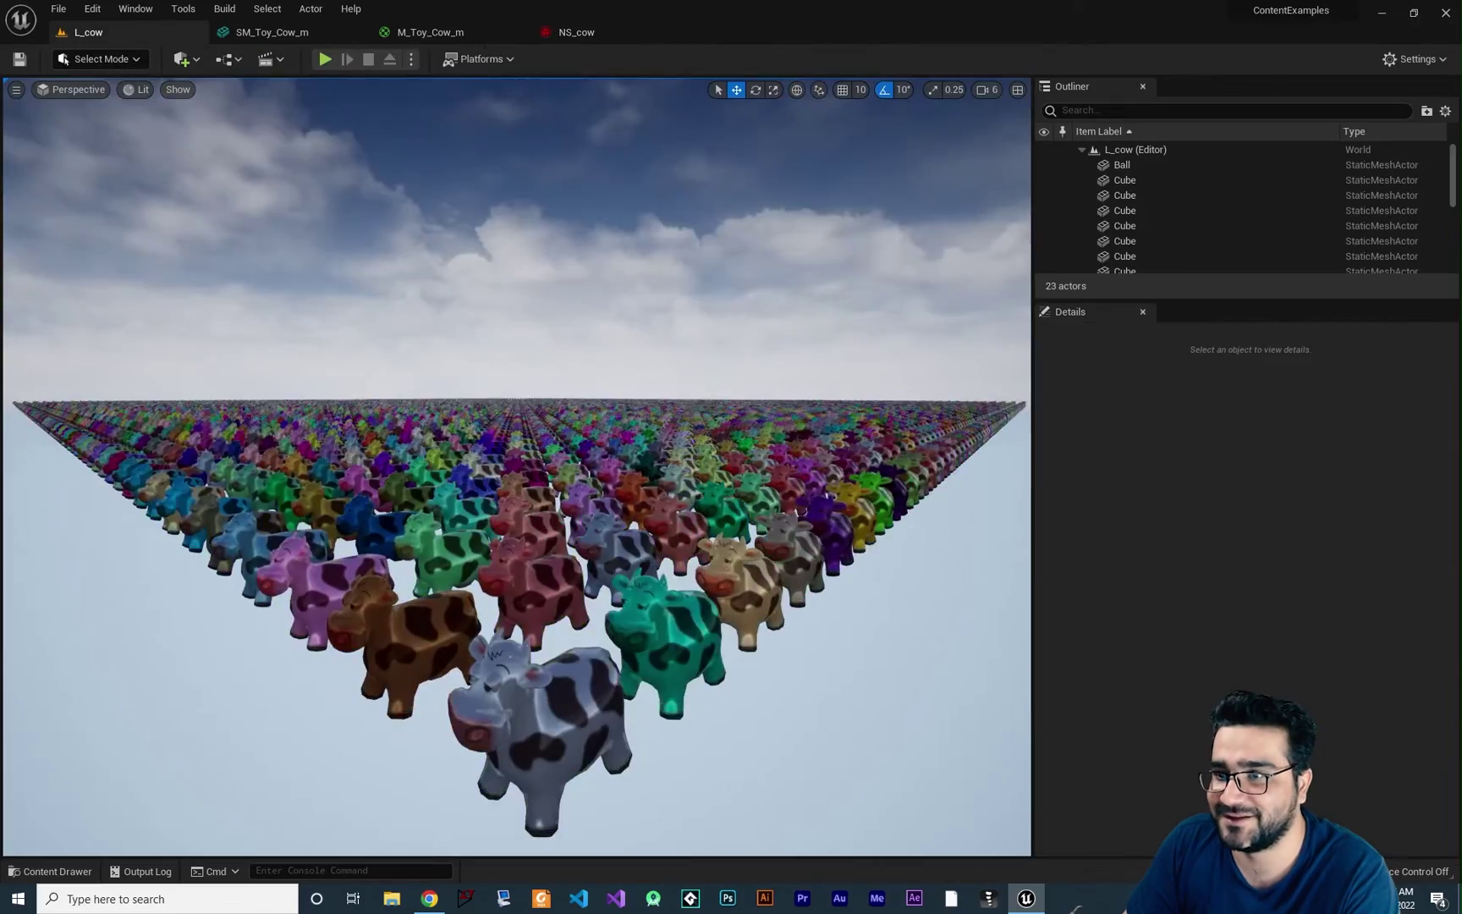
right_drag(858, 420, 858, 420)
click(988, 89)
right_drag(930, 254, 930, 254)
right_drag(411, 472, 411, 472)
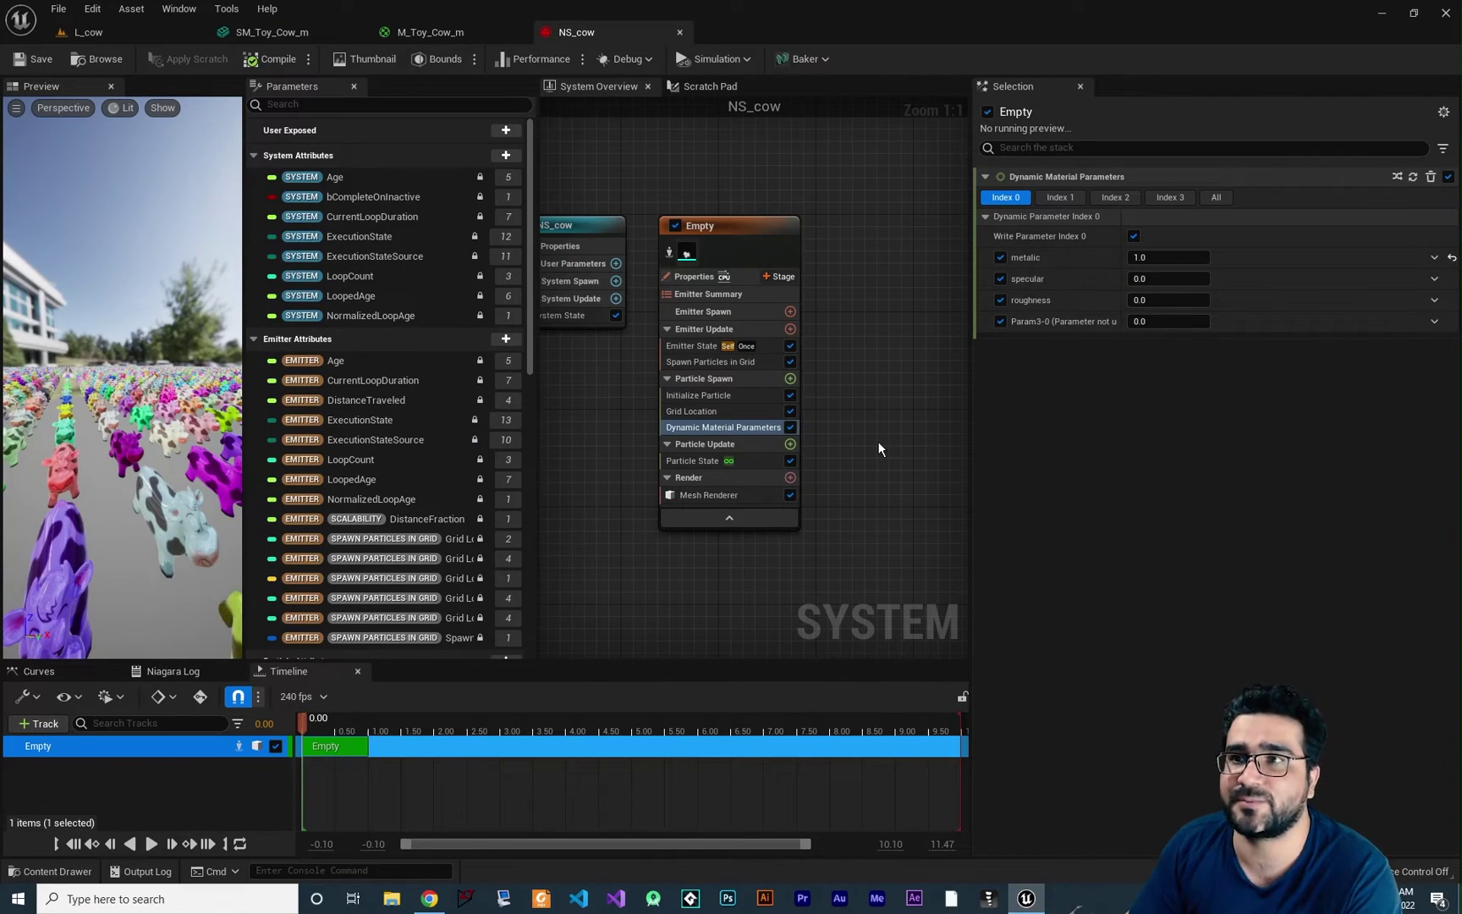
Add a second Dynamic Parameter node to M_Toy_Cow_m, keeping its first output named metalic.
click(428, 32)
right_drag(648, 462, 668, 370)
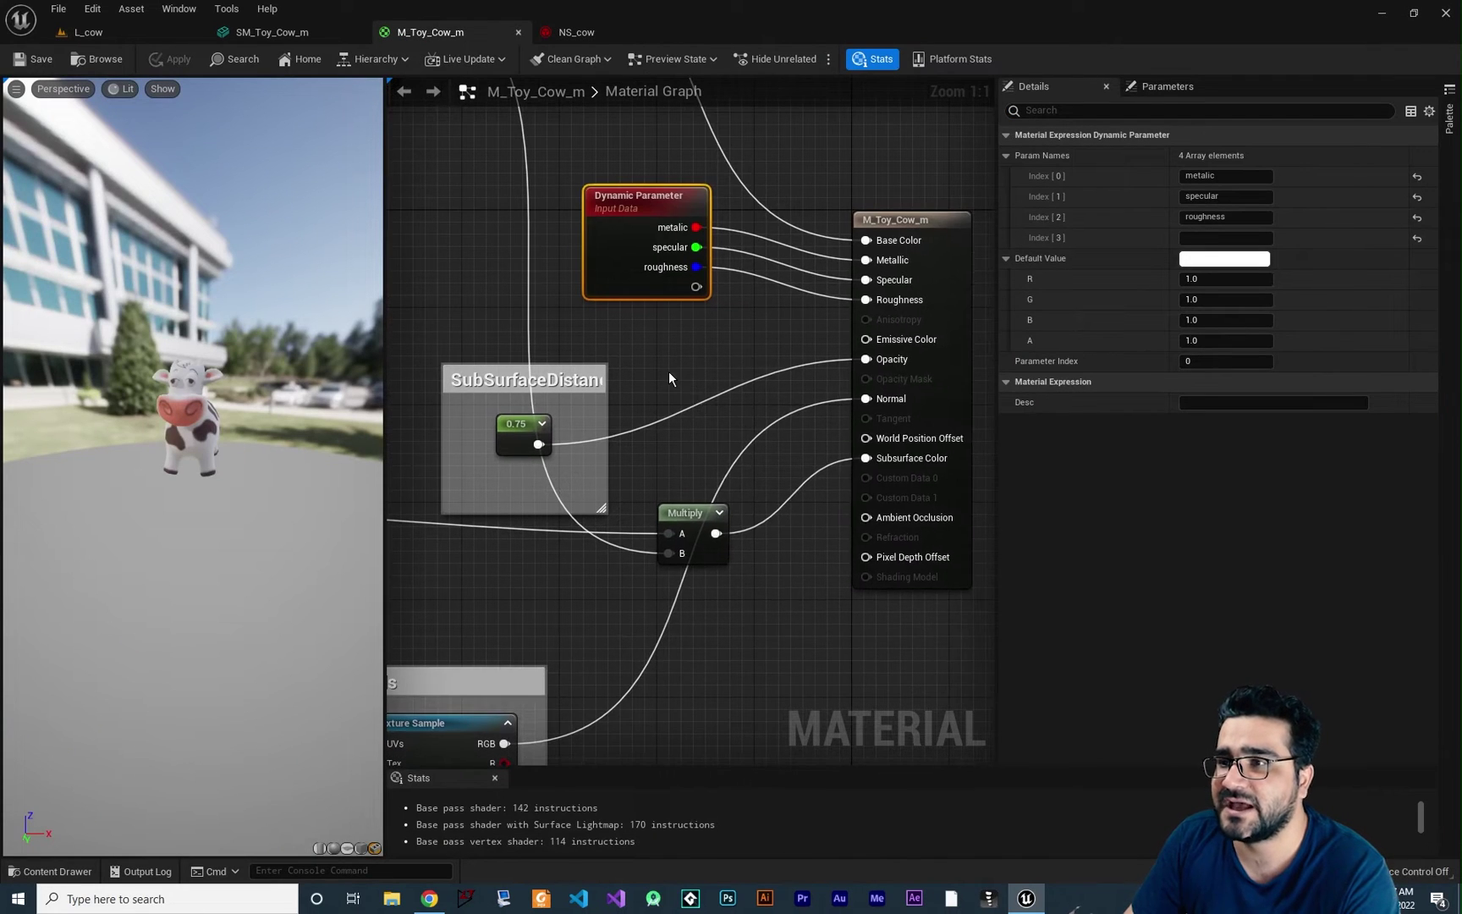
right_click(668, 376)
text(dy)
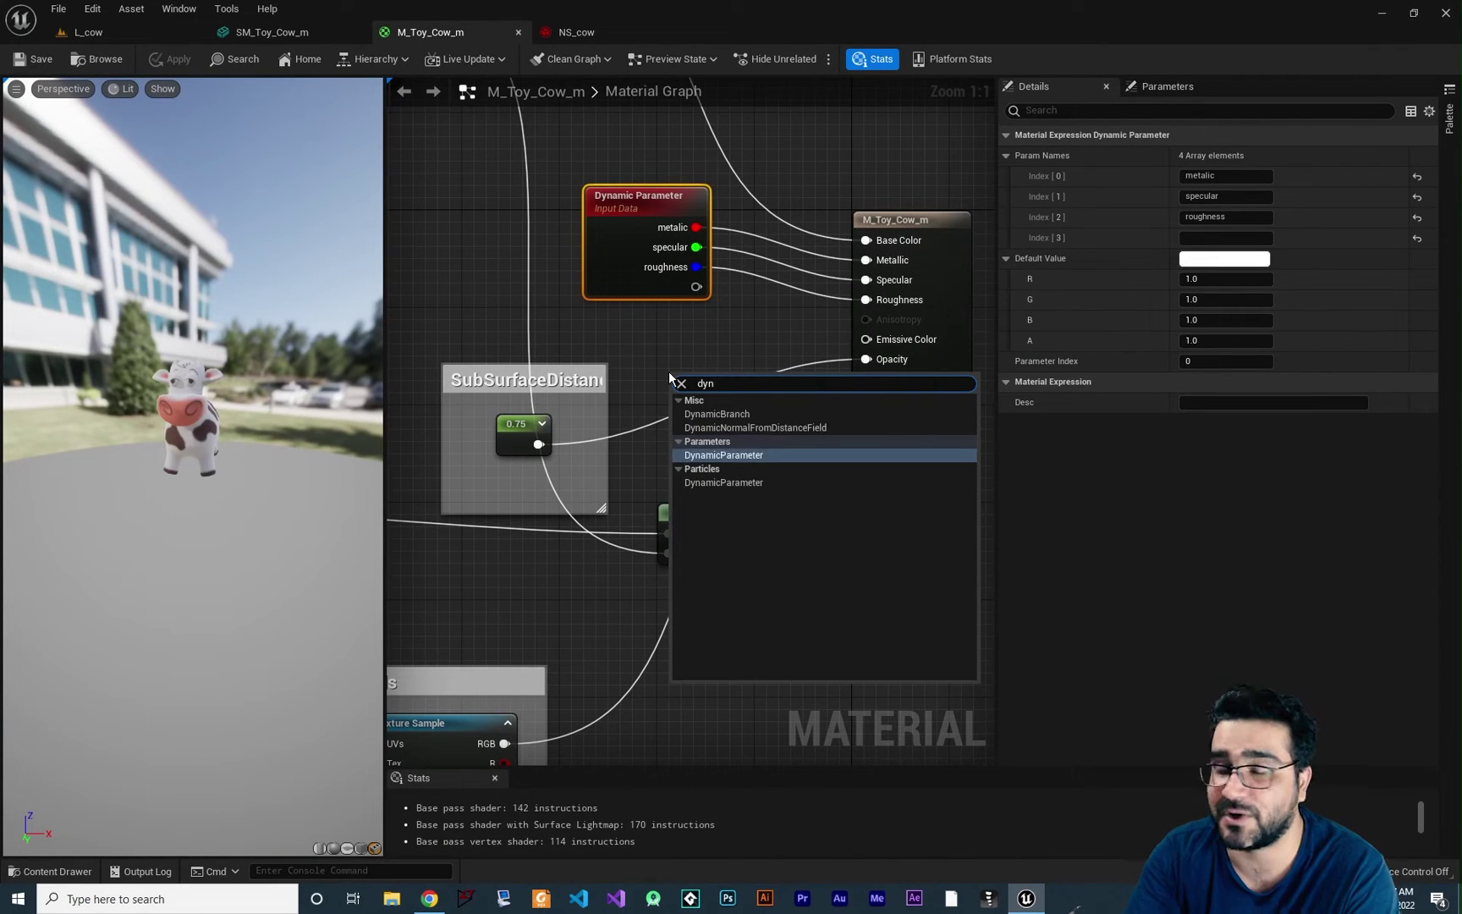
text(n)
key(Return)
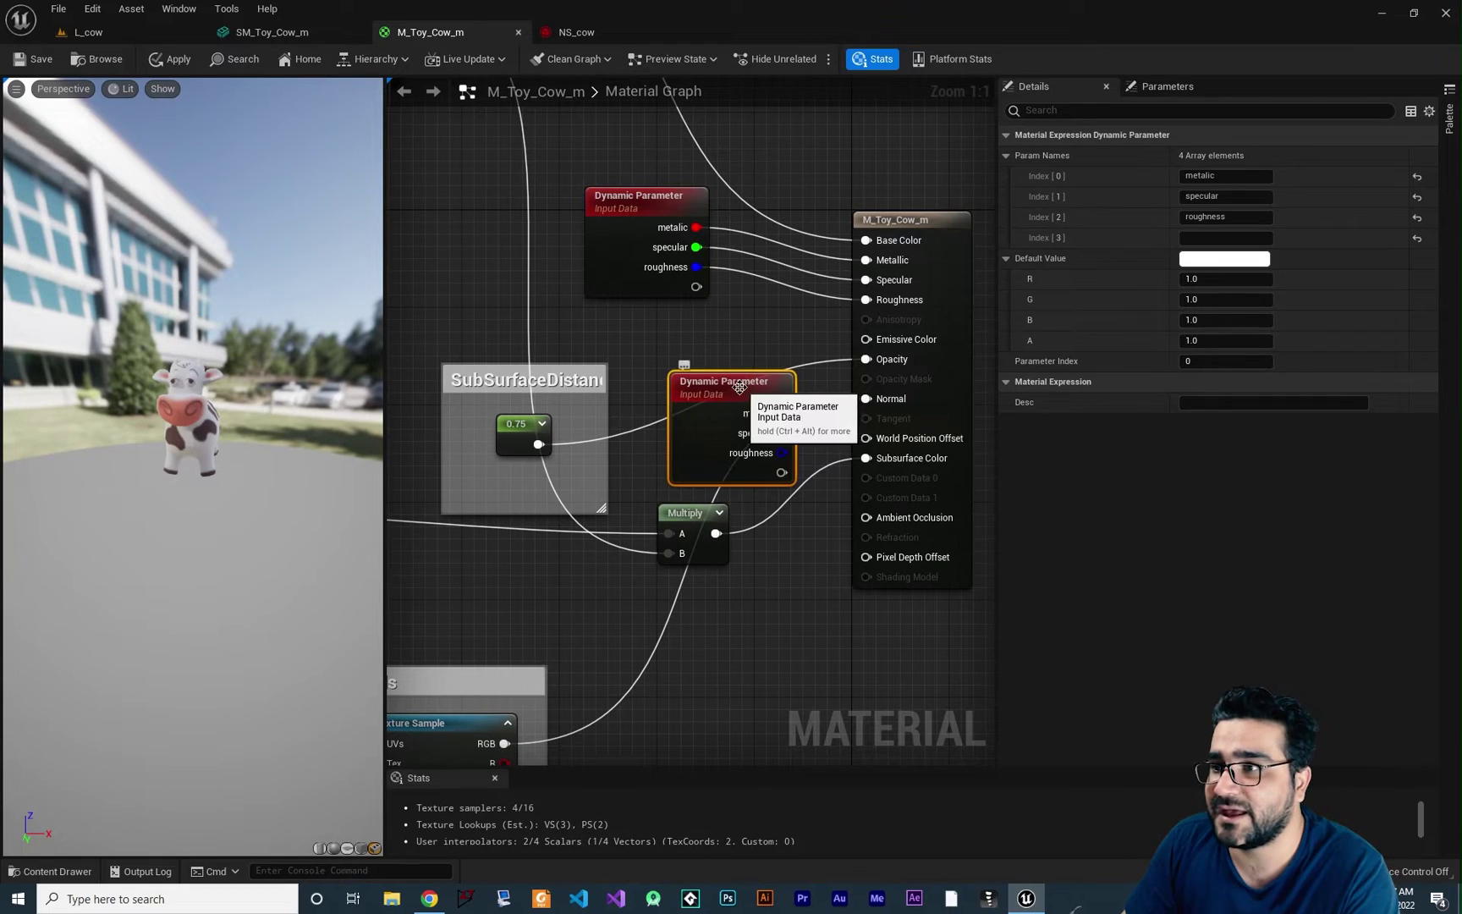
drag(741, 389, 692, 345)
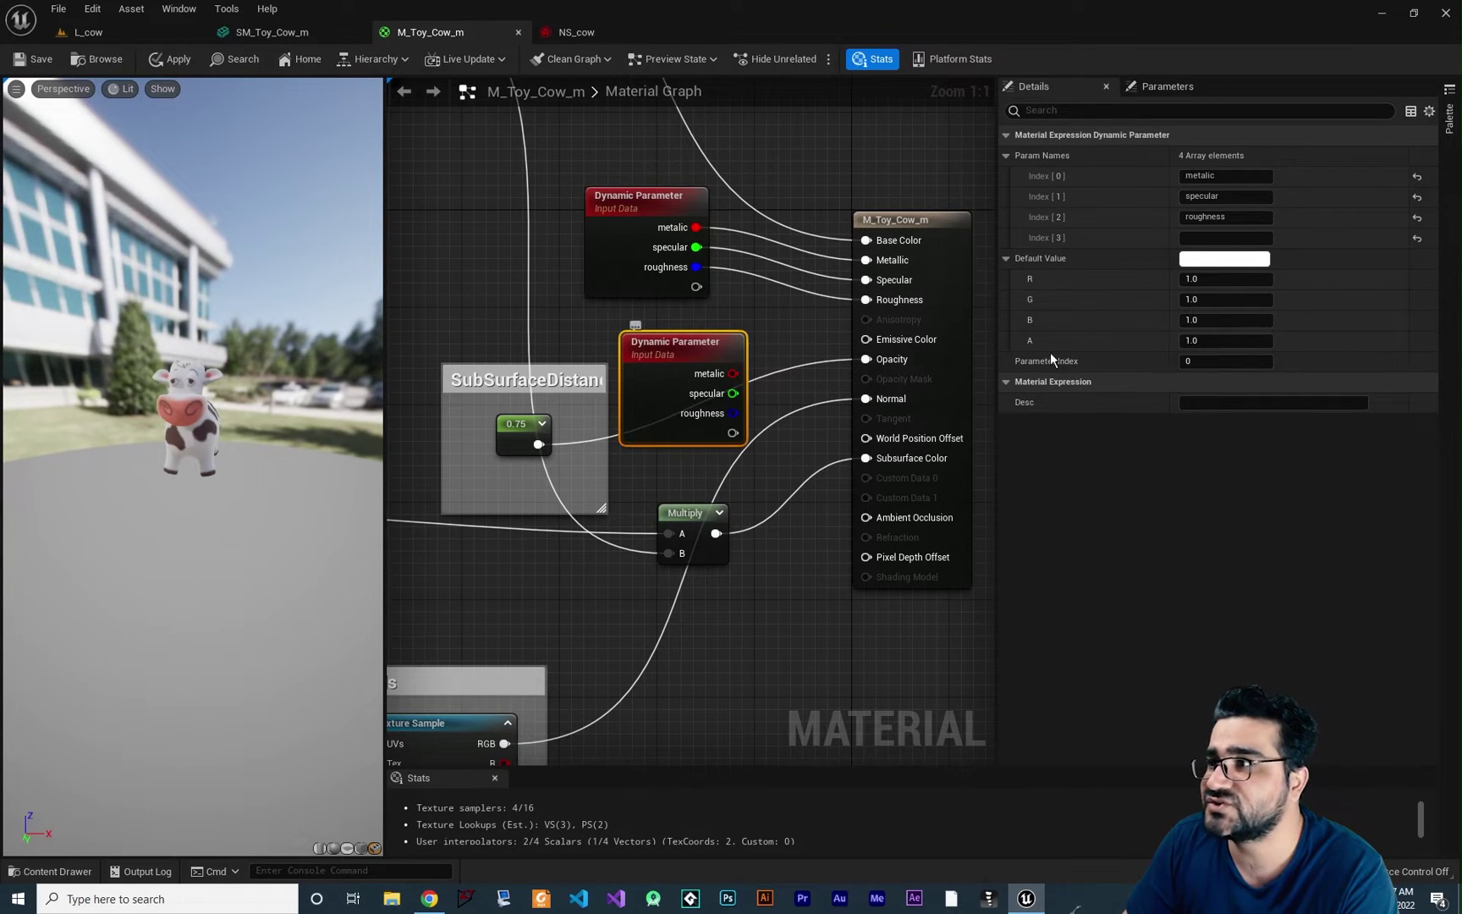
key(ctrl+a)
text(asdaw)
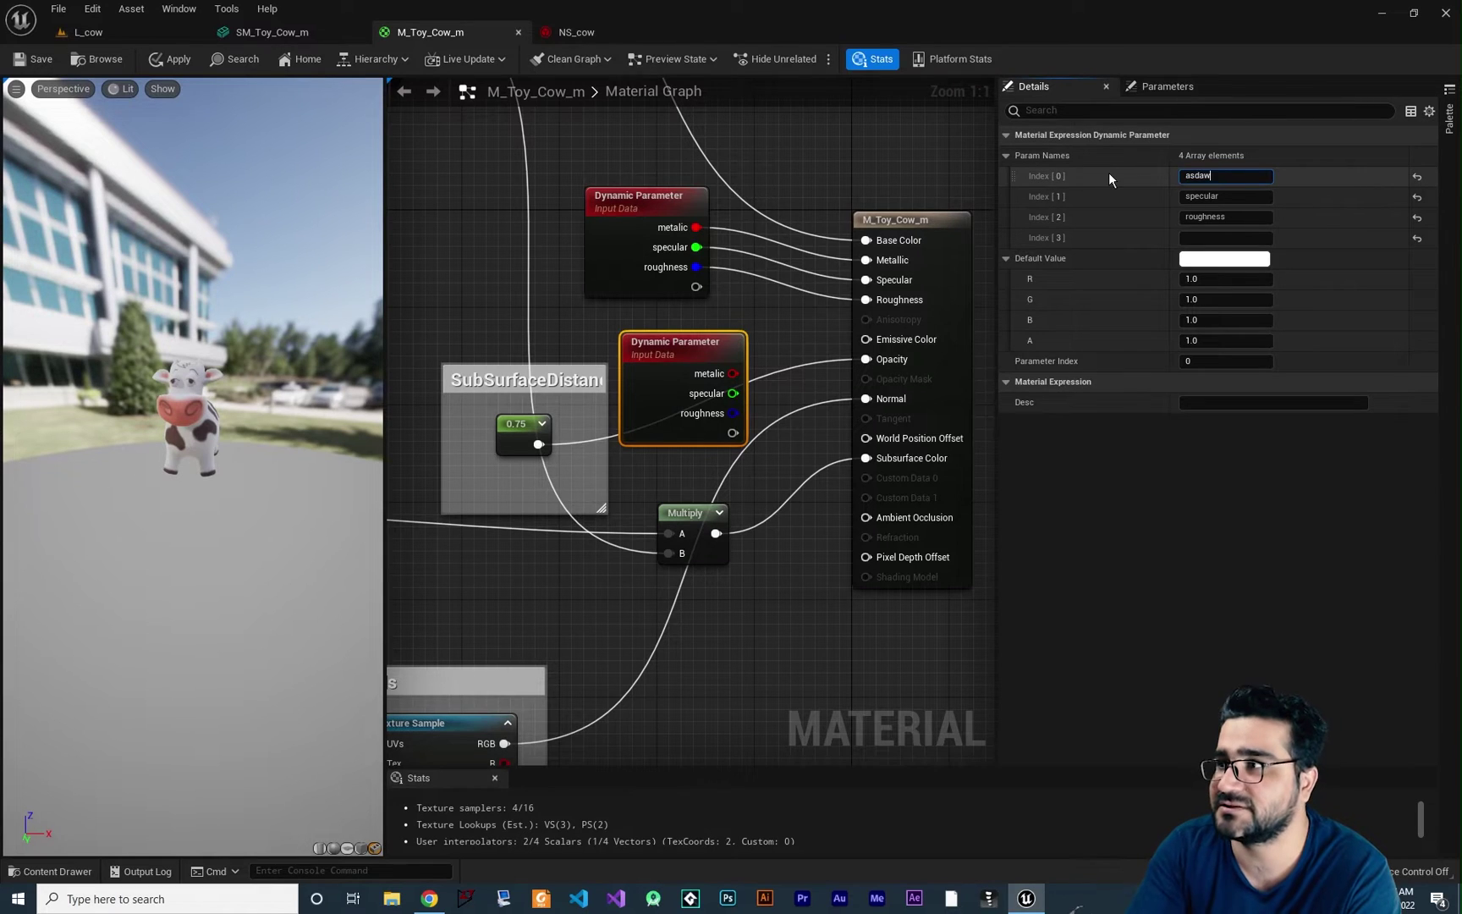
key(Return)
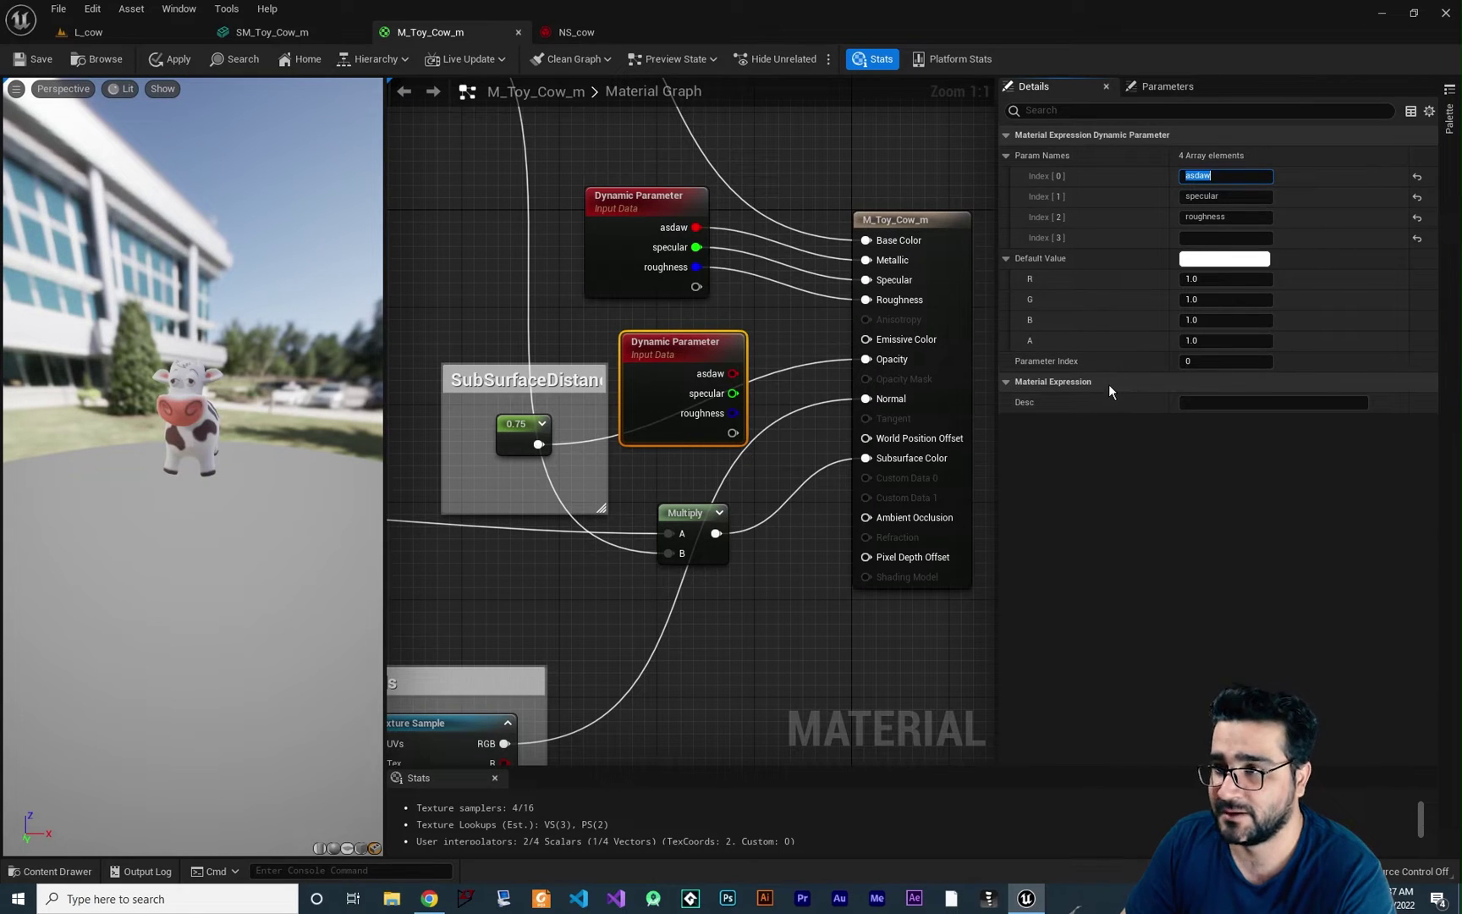
text(metalic)
click(786, 414)
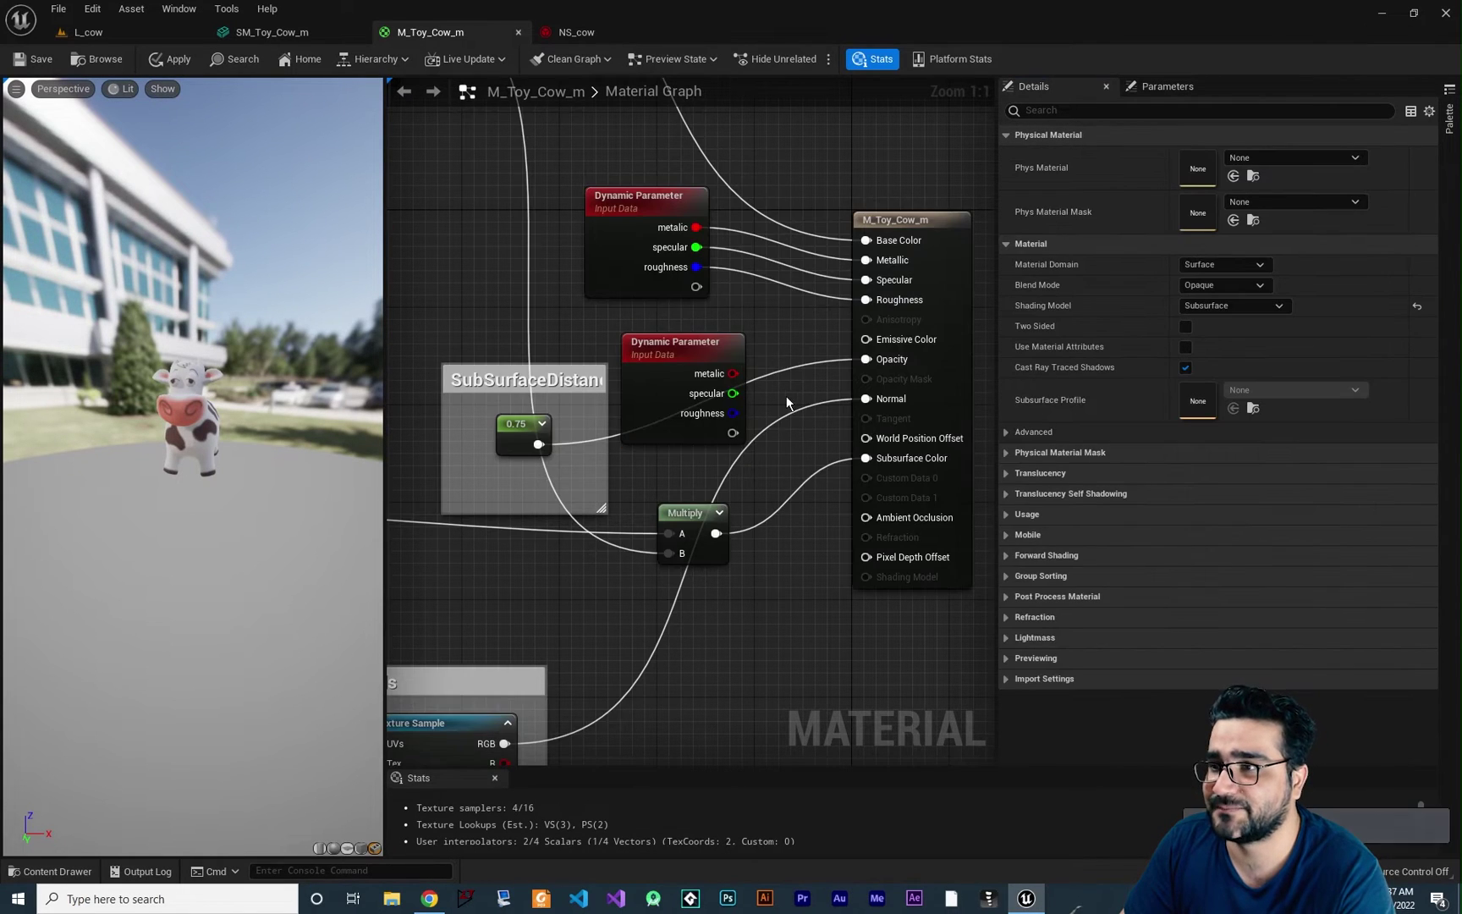
Set the new node's Parameter Index to 1 and name its first output emissivecolor.
right_drag(792, 434, 788, 402)
click(683, 326)
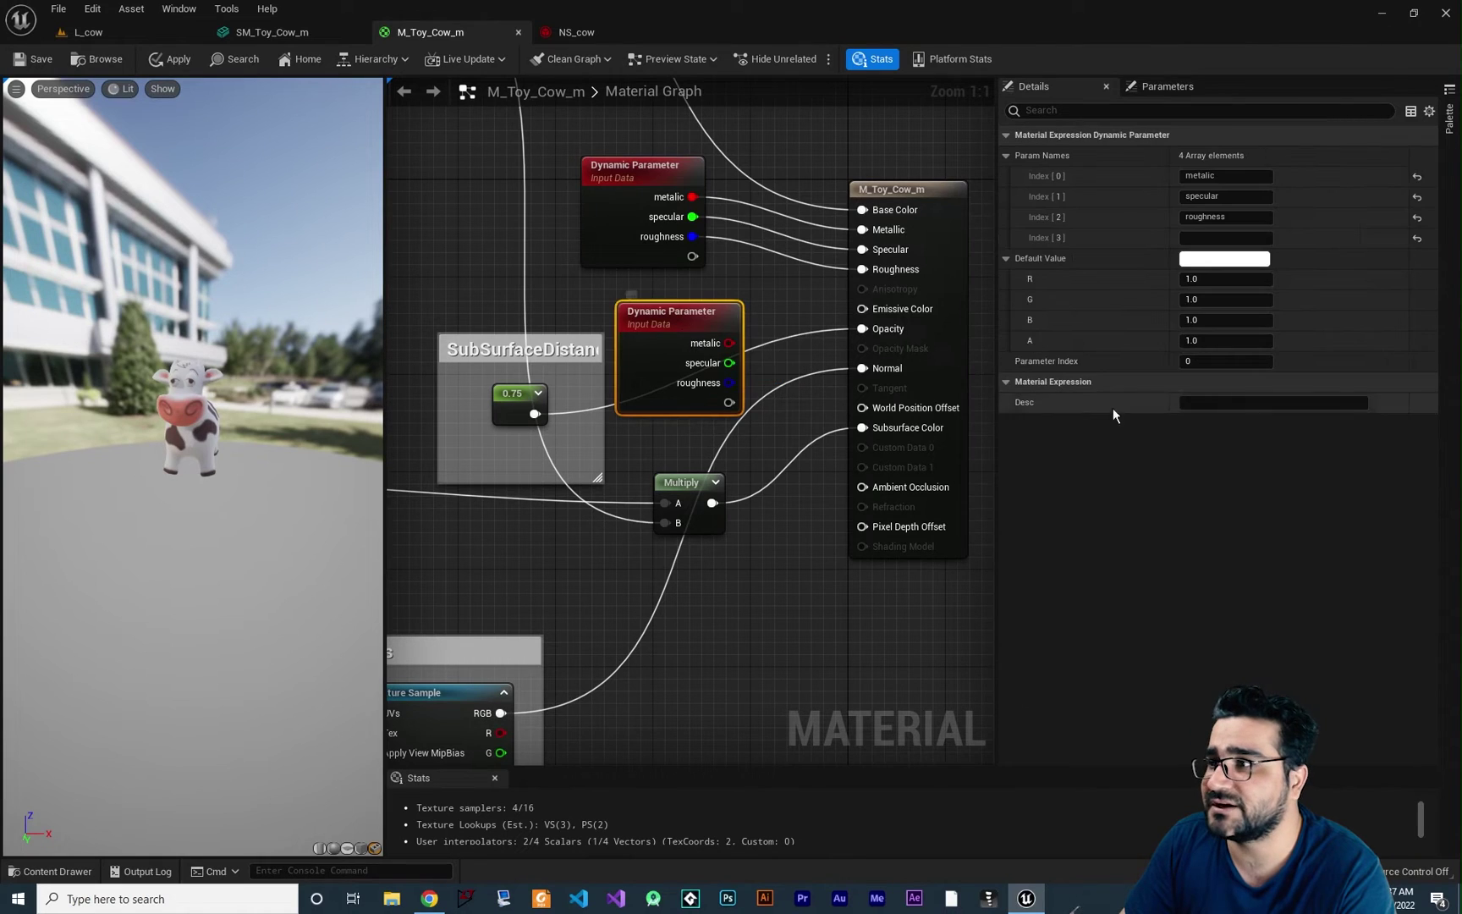
click(1225, 361)
text(1)
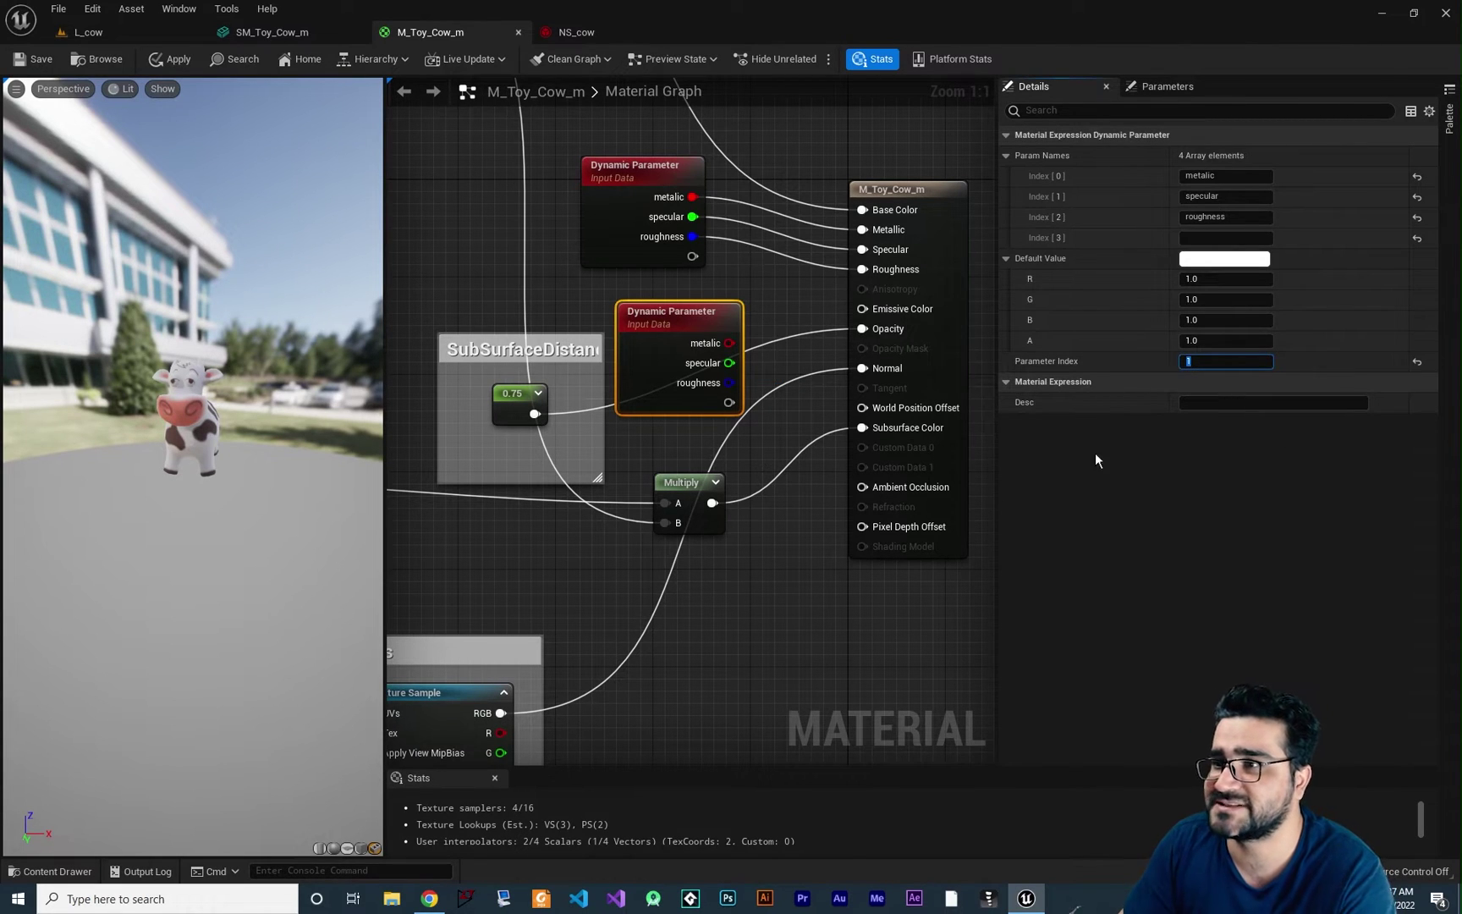
click(1227, 176)
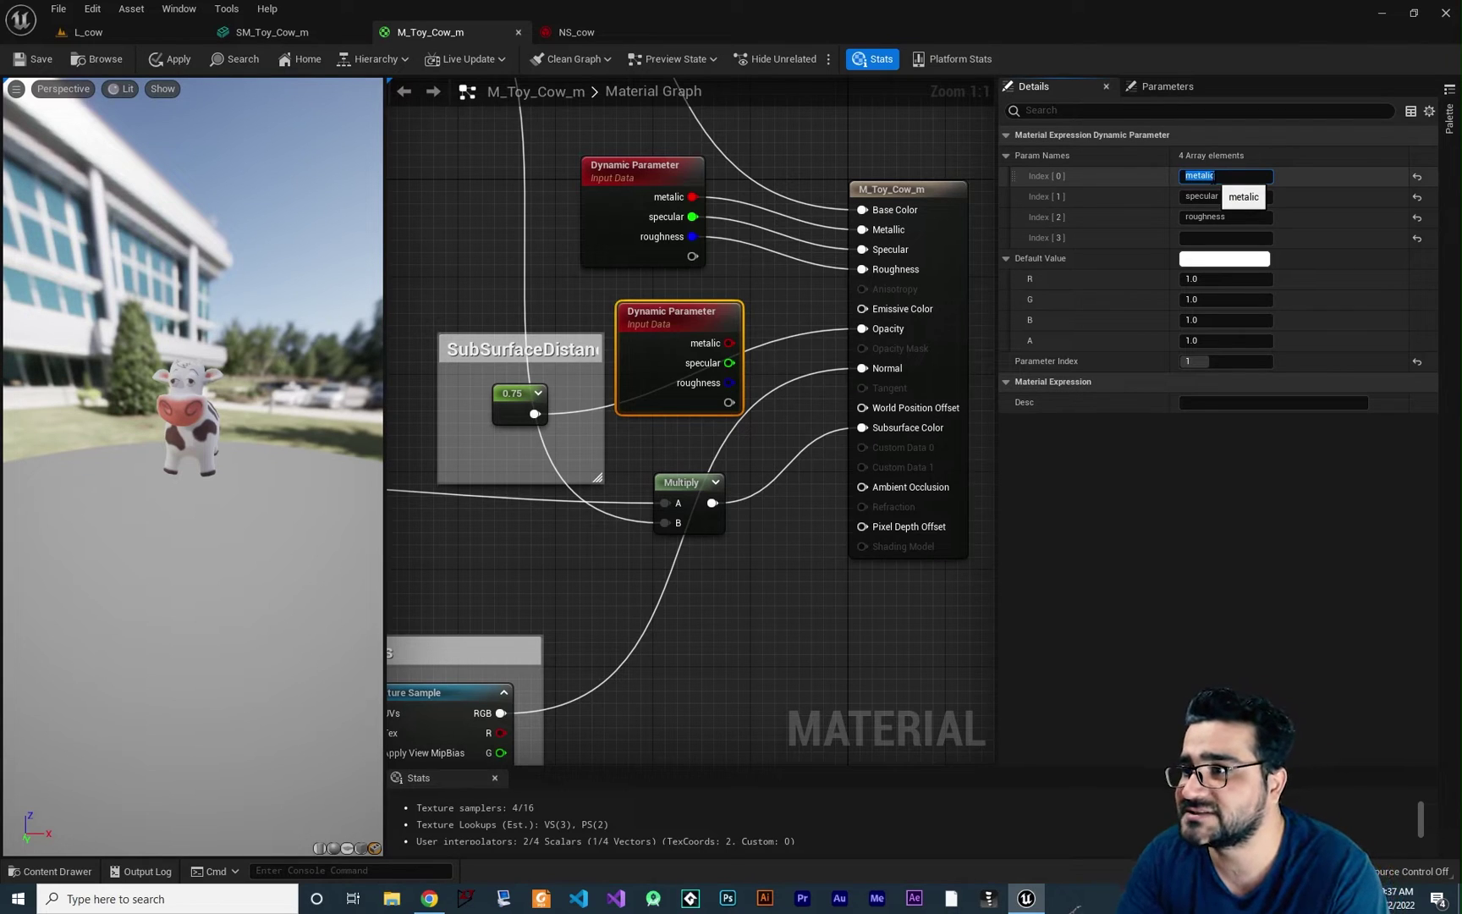
text(emissivecolor)
key(Return)
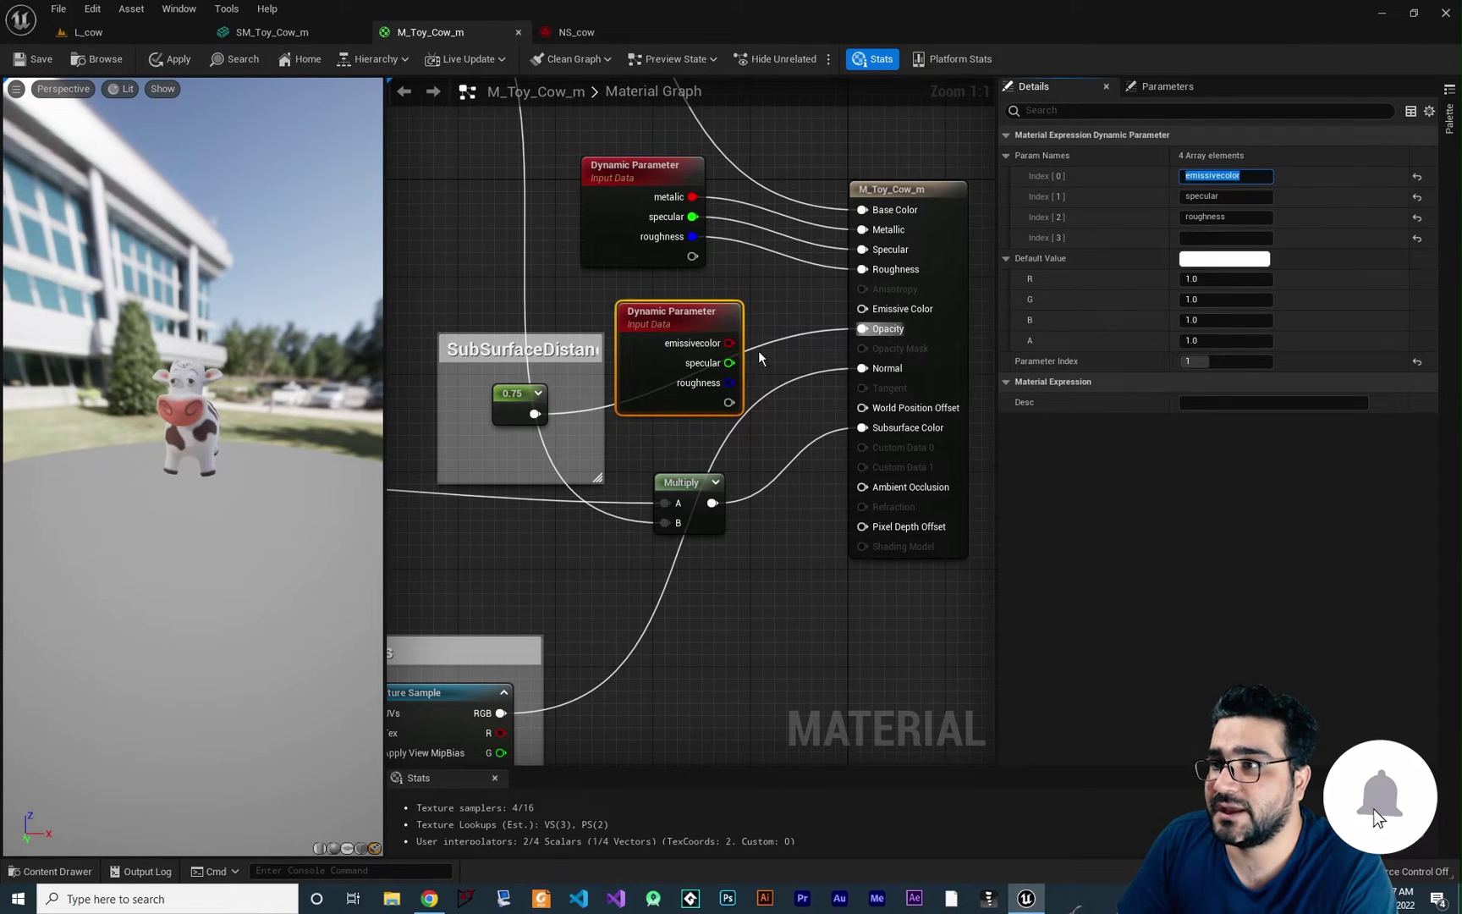
Connect emissivecolor into Emissive Color and save the material.
drag(729, 343, 761, 349)
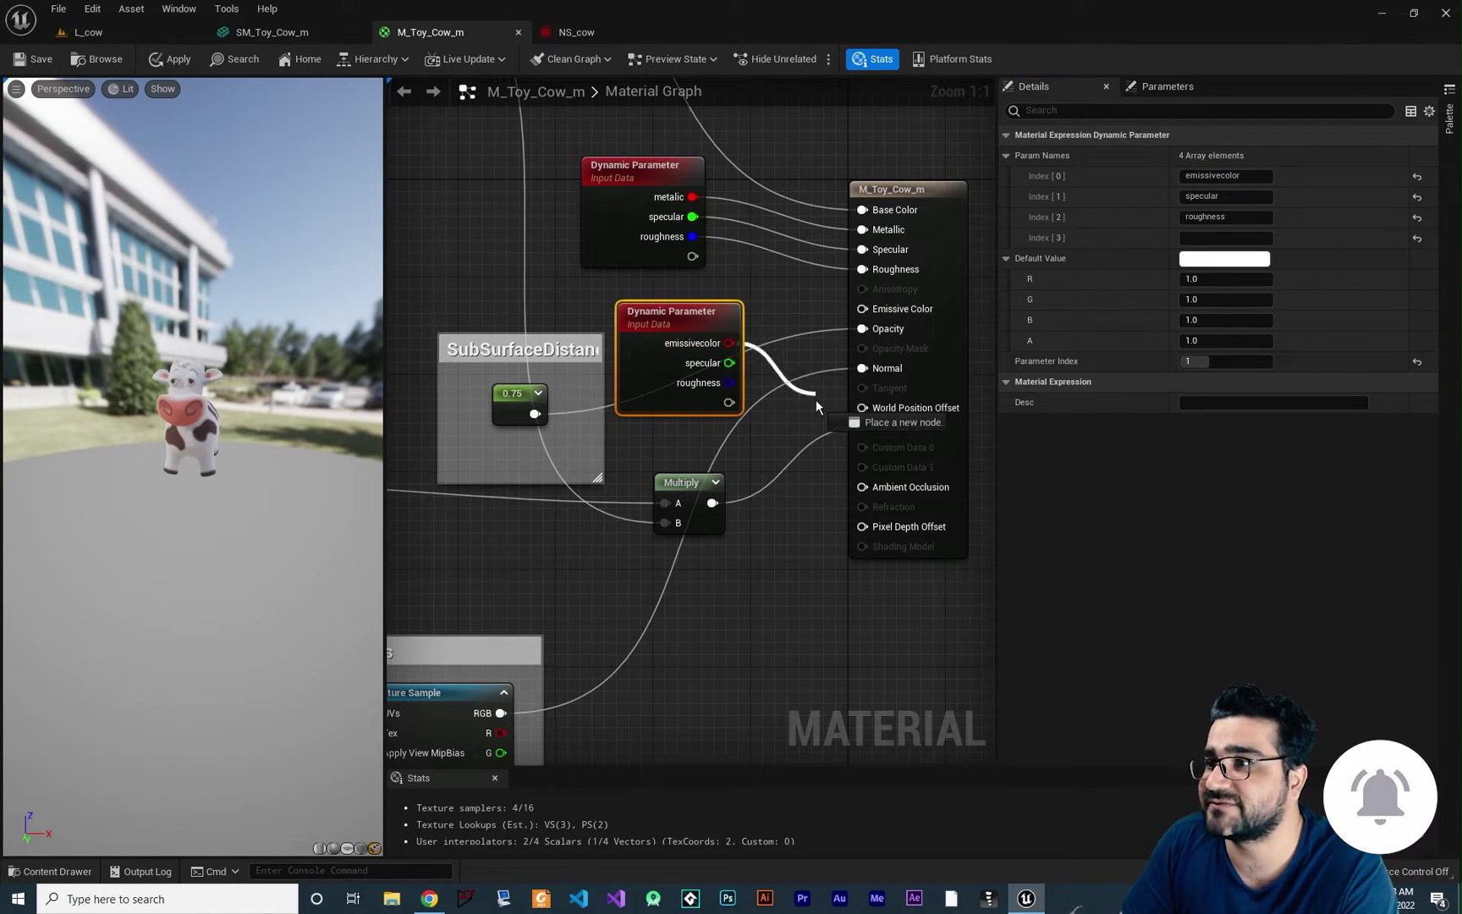
drag(818, 449, 862, 309)
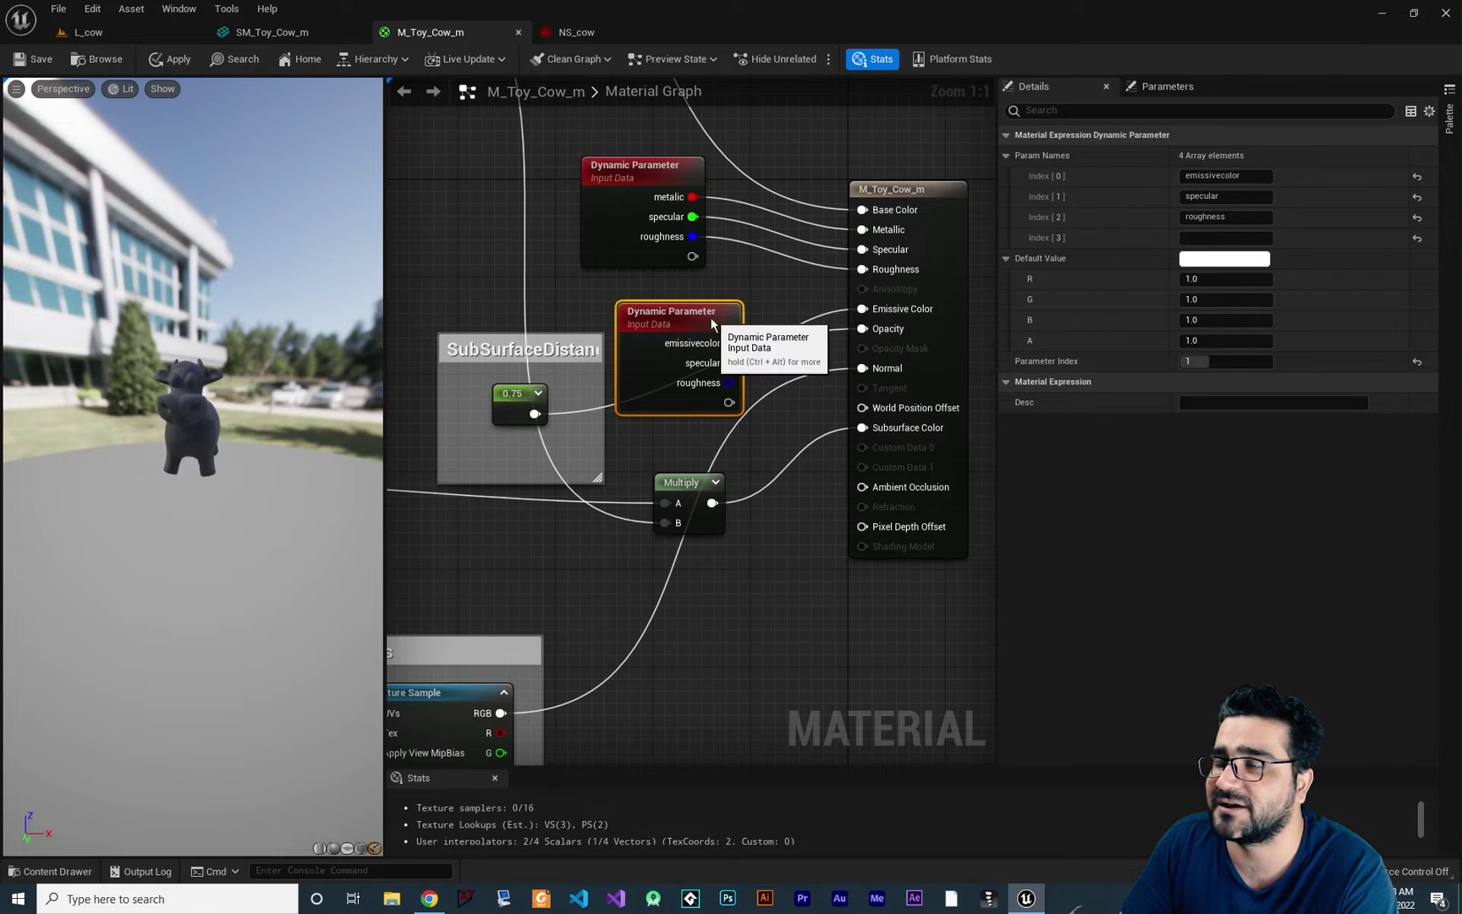
drag(709, 317, 709, 291)
key(ctrl+s)
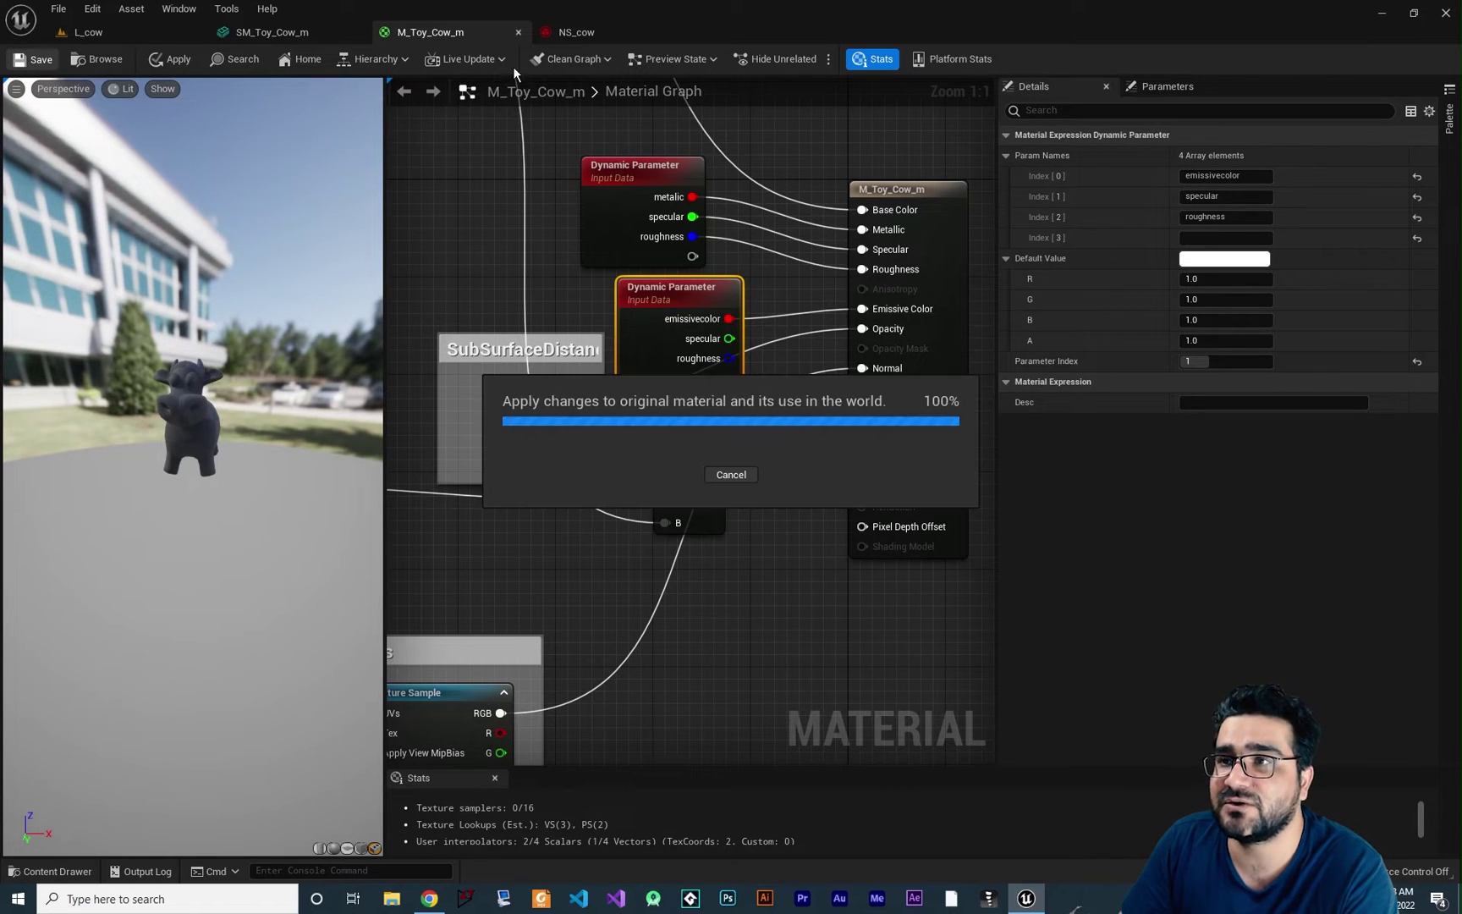
In NS_cow, enable Write Parameter Index 1 and raise emissivecolor to about 11.59.
click(571, 34)
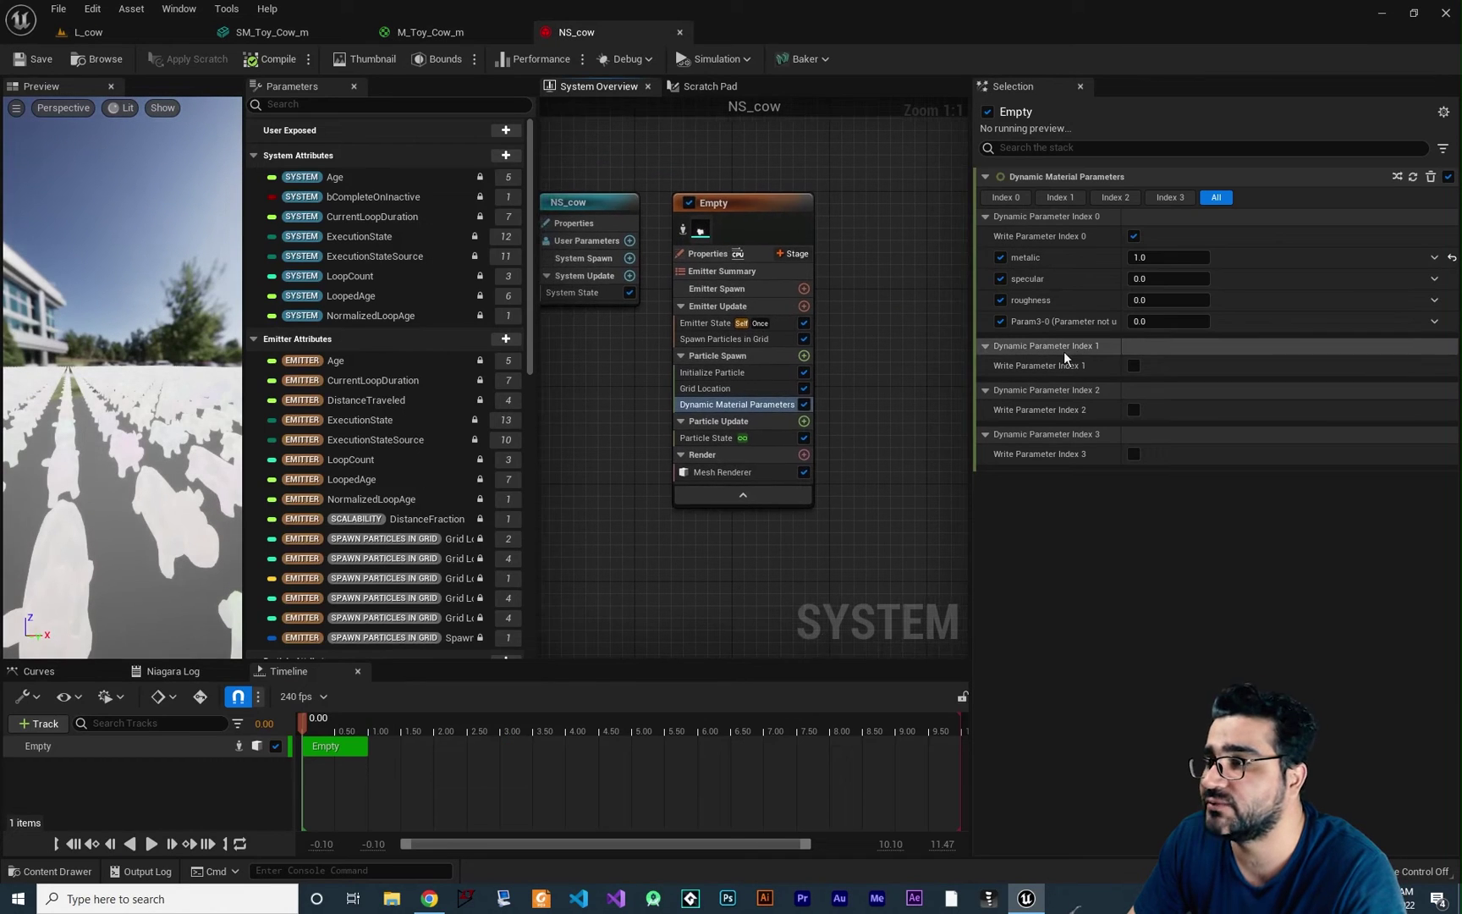
click(1133, 365)
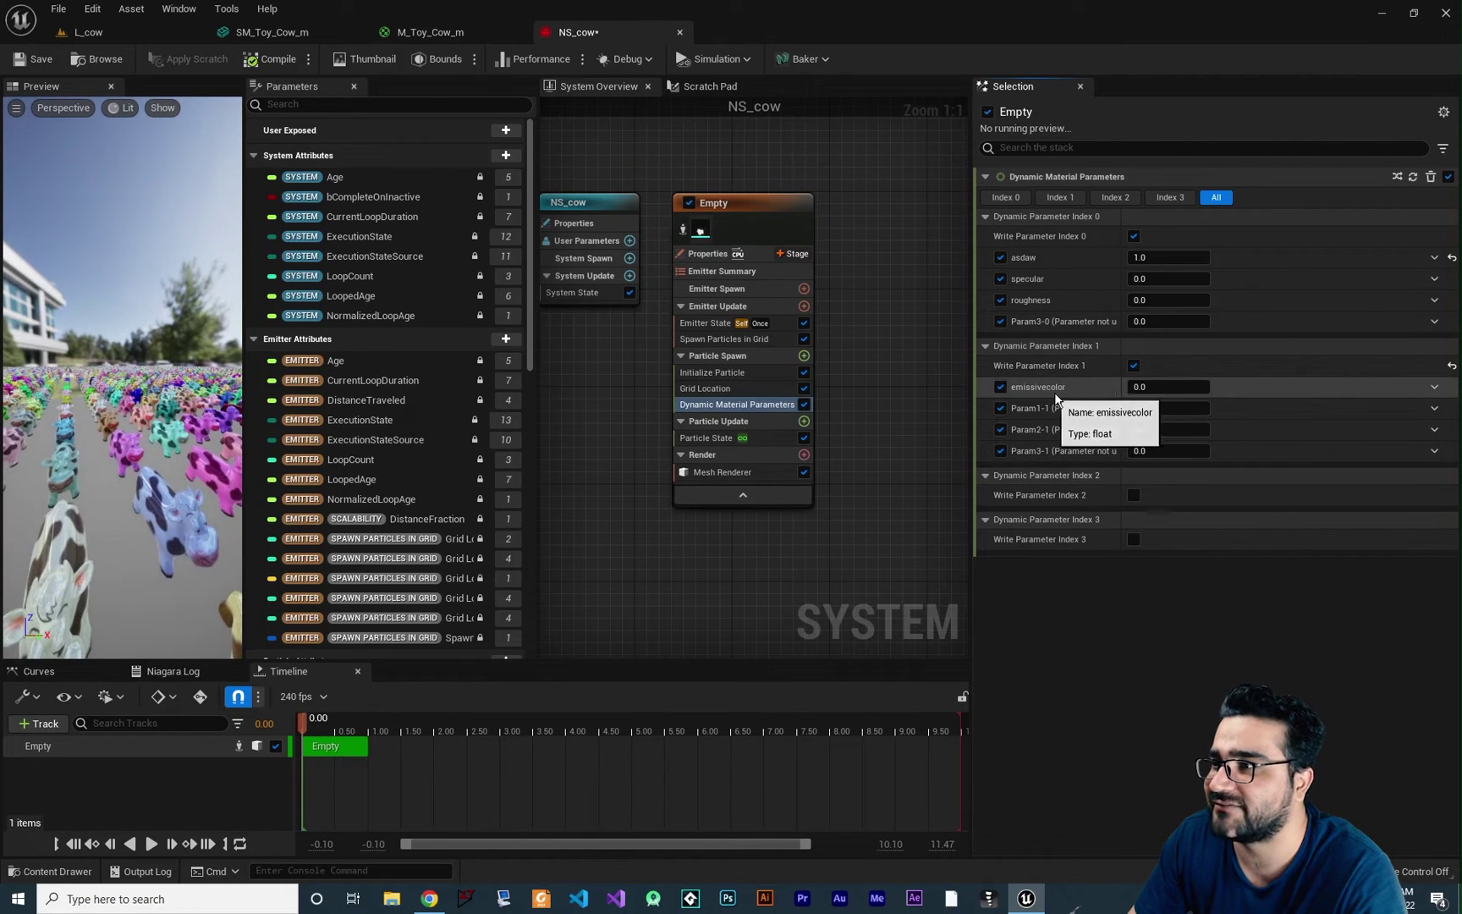
drag(1128, 387, 1235, 387)
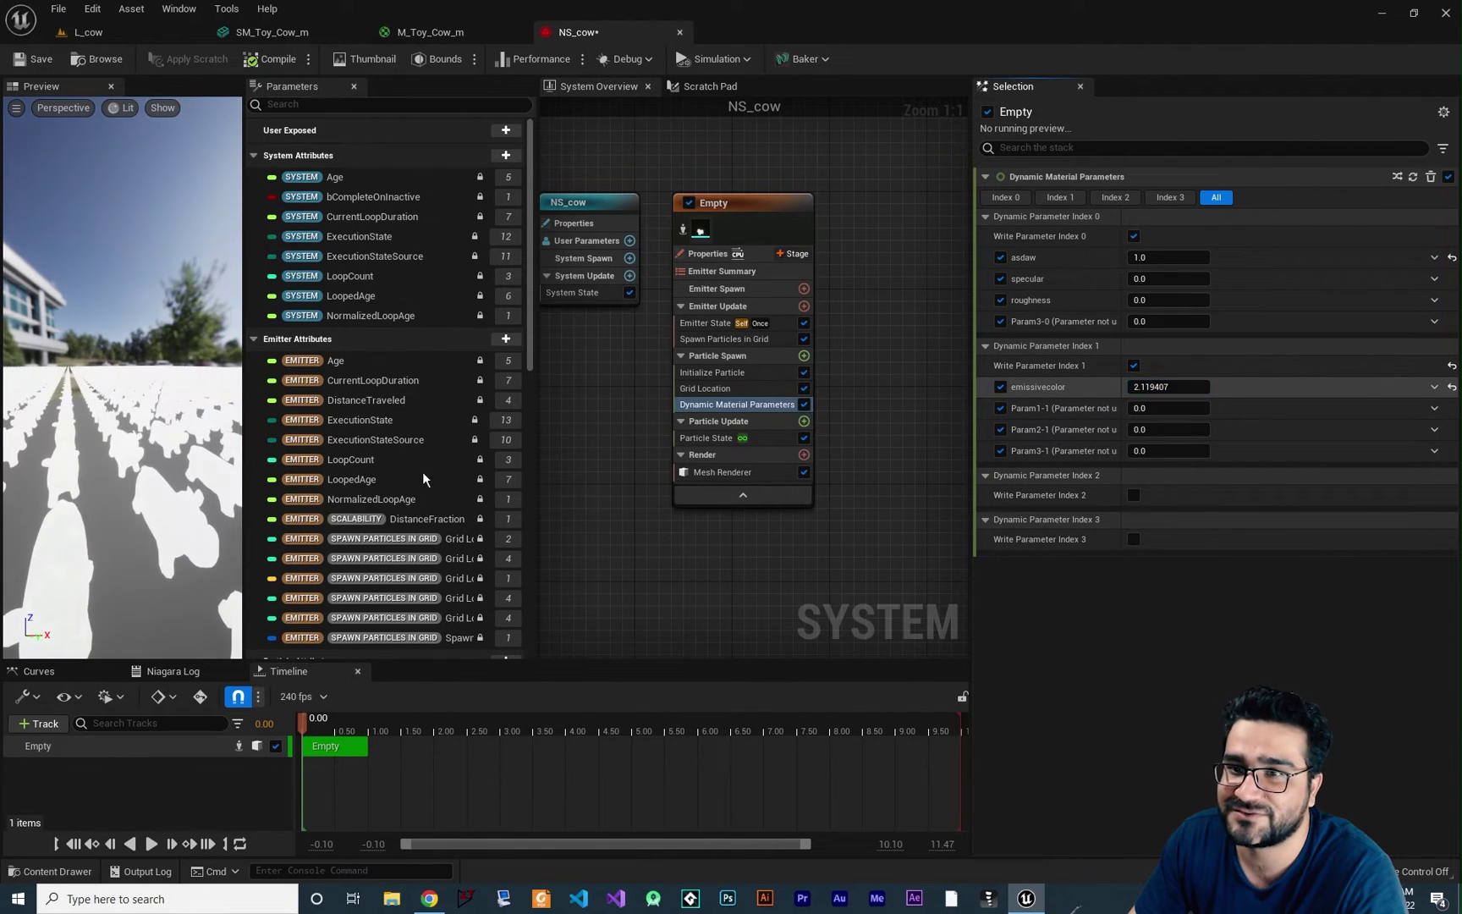
drag(1134, 387, 1159, 387)
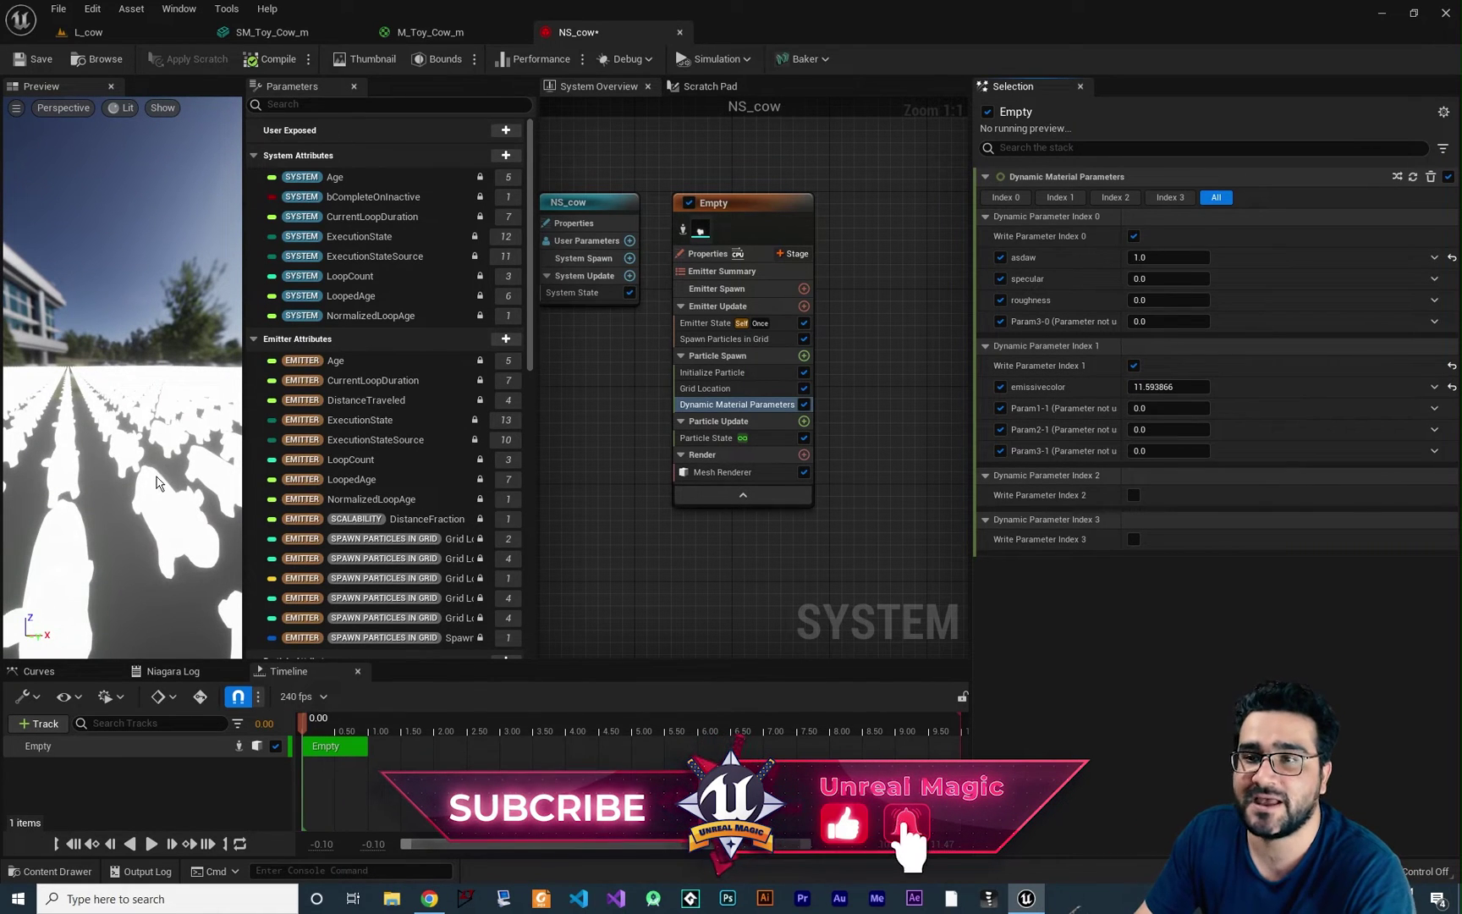
click(437, 34)
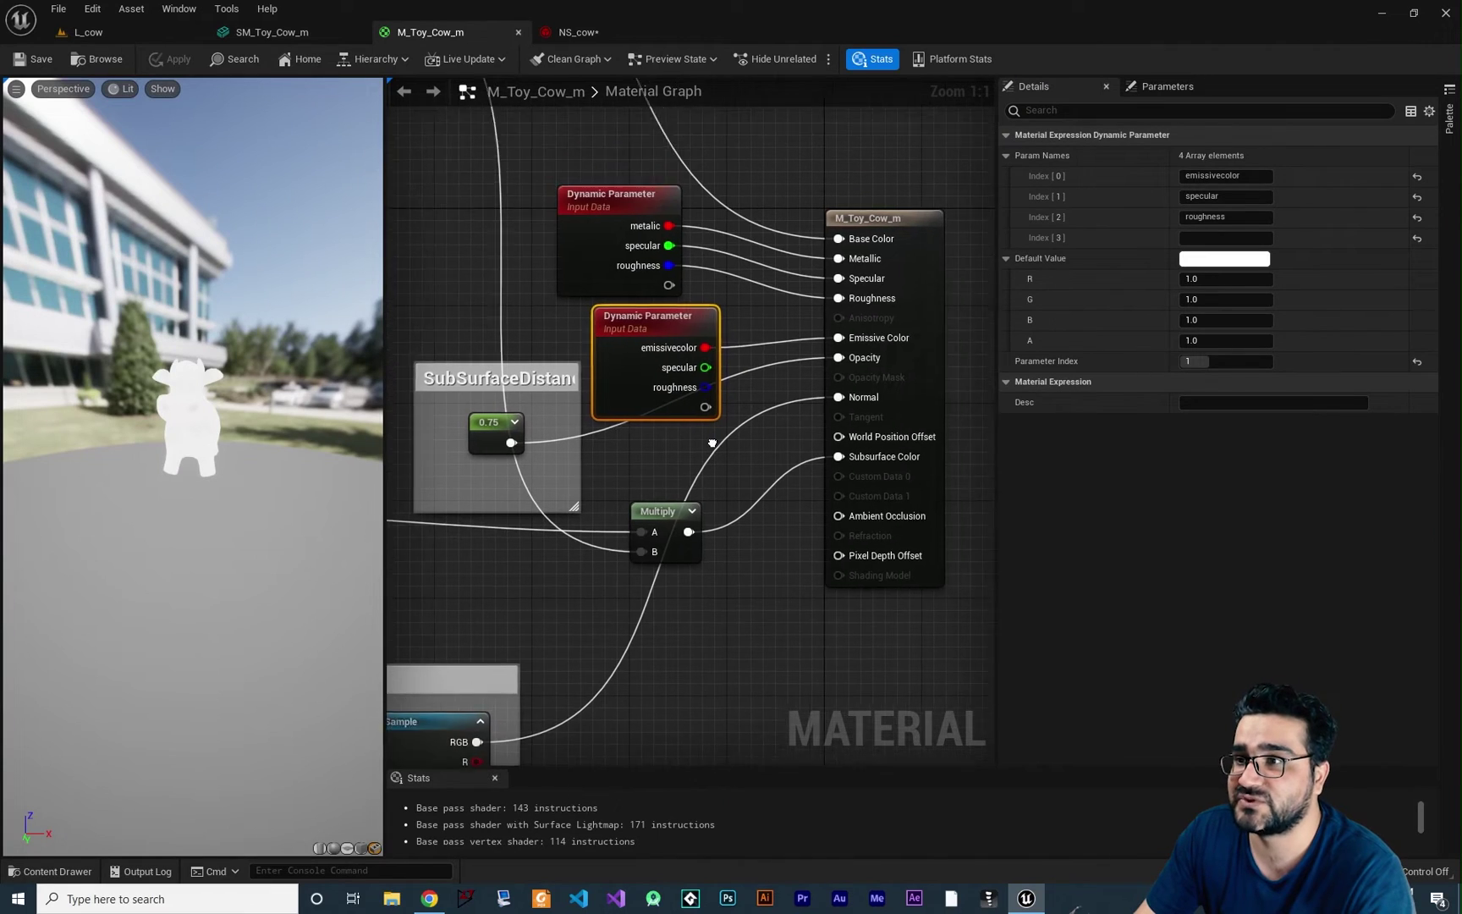
Set Param Names Index 0–2 of the index-1 Dynamic Parameter to R, G and B.
right_drag(713, 442, 671, 480)
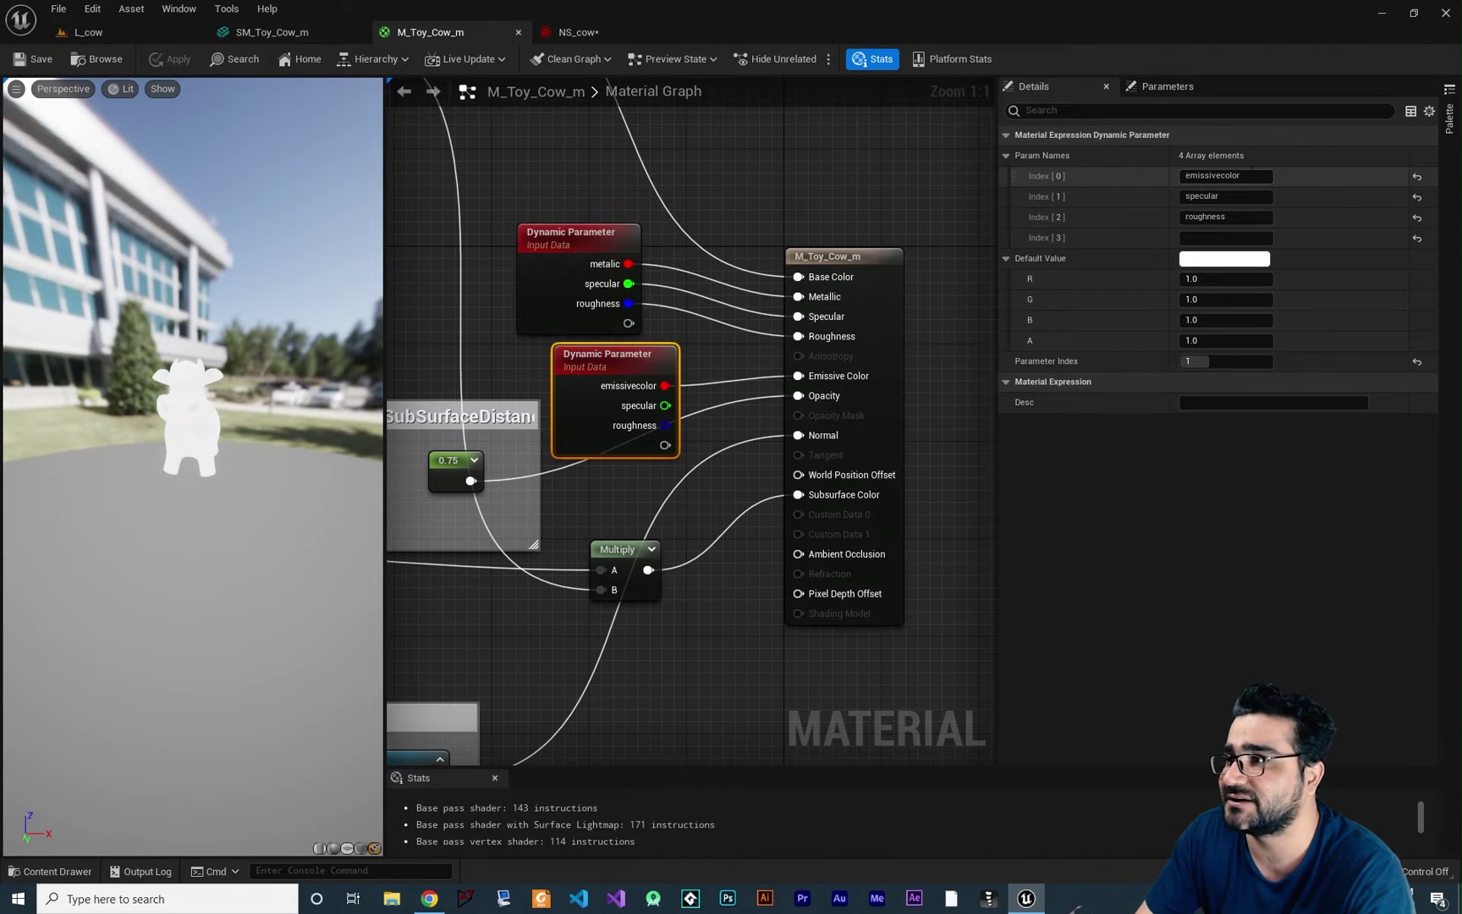
click(1250, 196)
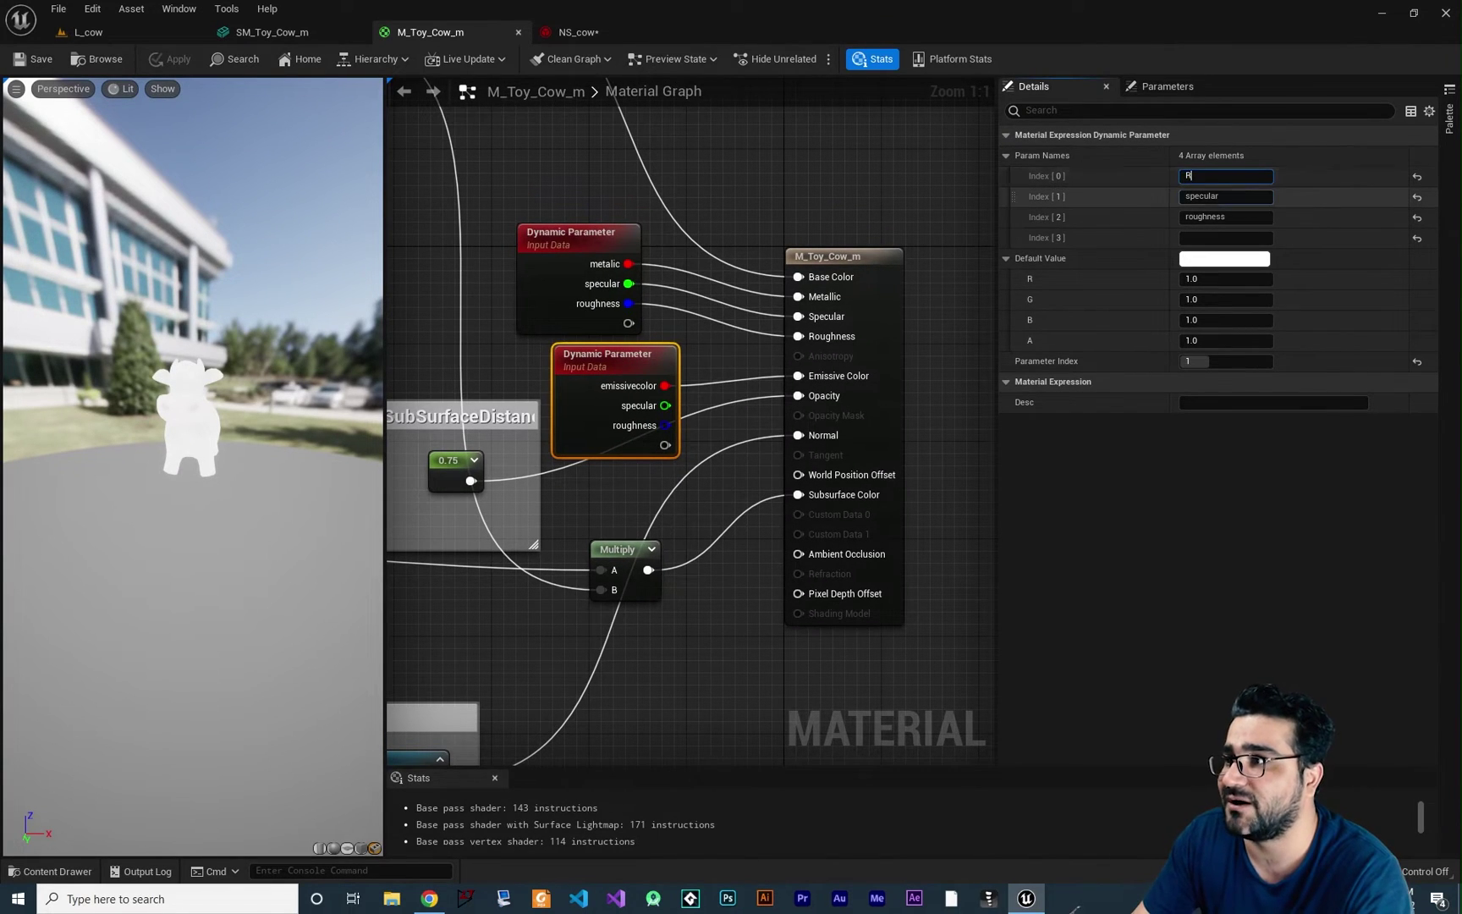
text(G)
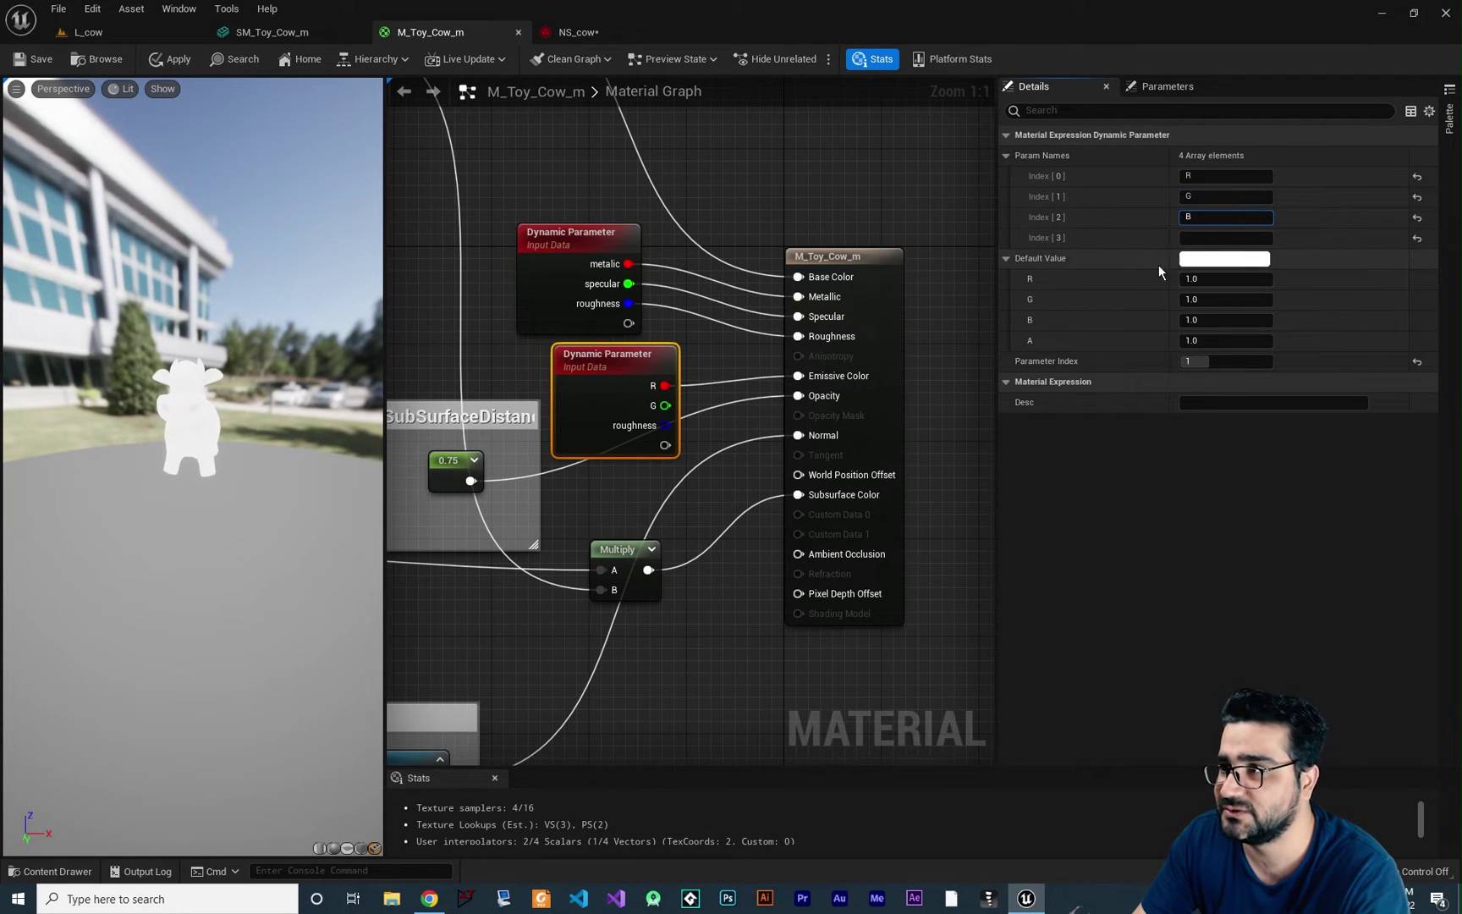
click(964, 317)
right_drag(771, 431, 712, 387)
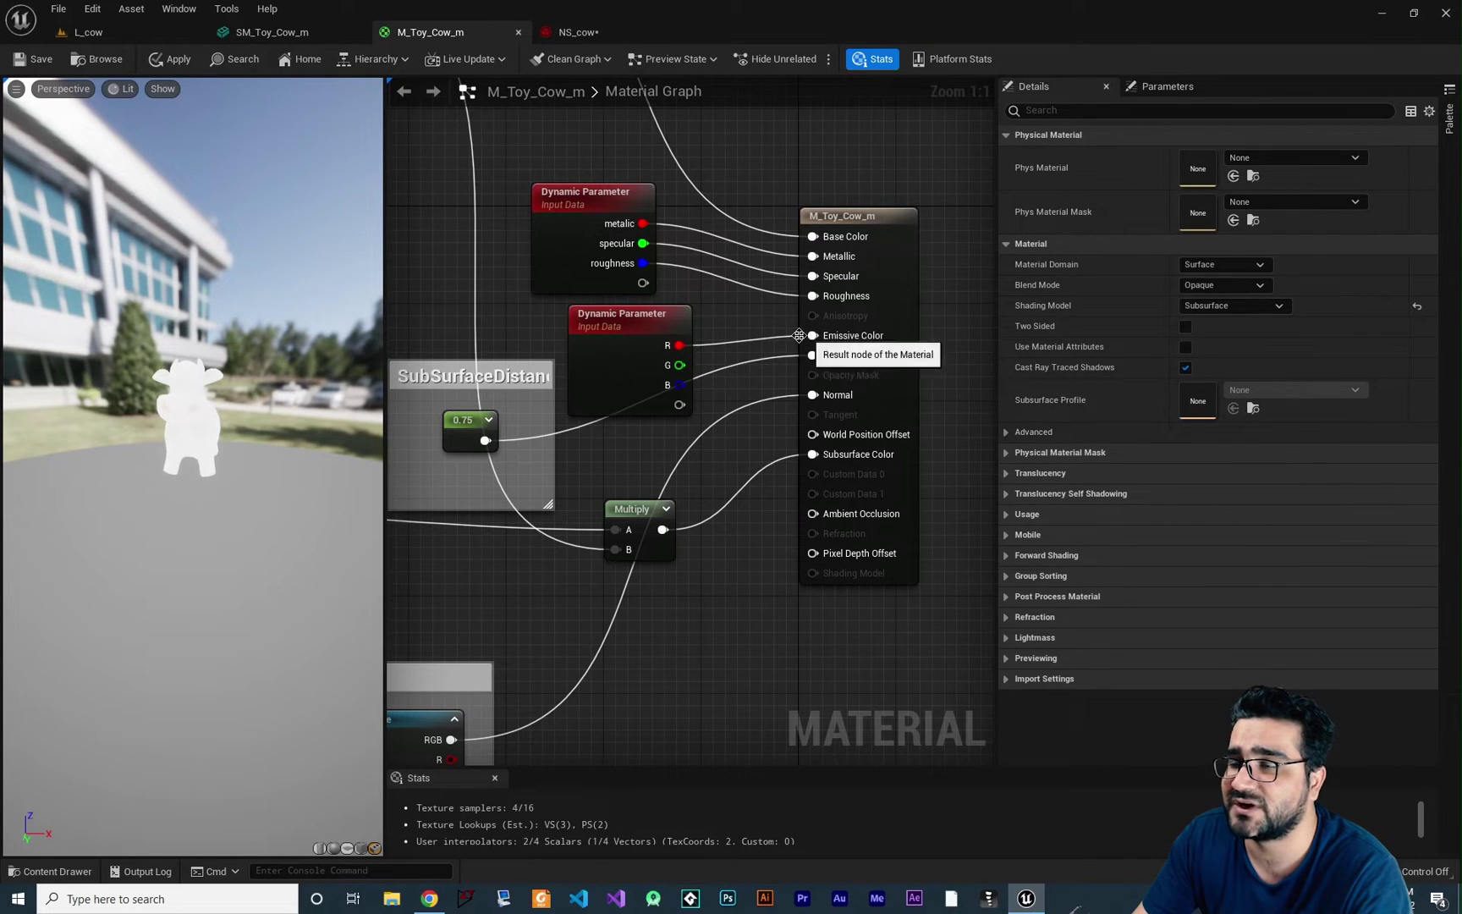
right_drag(798, 335, 909, 347)
click(723, 339)
Add a MakeFloat3 node, wire R, G, B into X, Y, Z, and connect Result to Emissive Color.
right_click(800, 335)
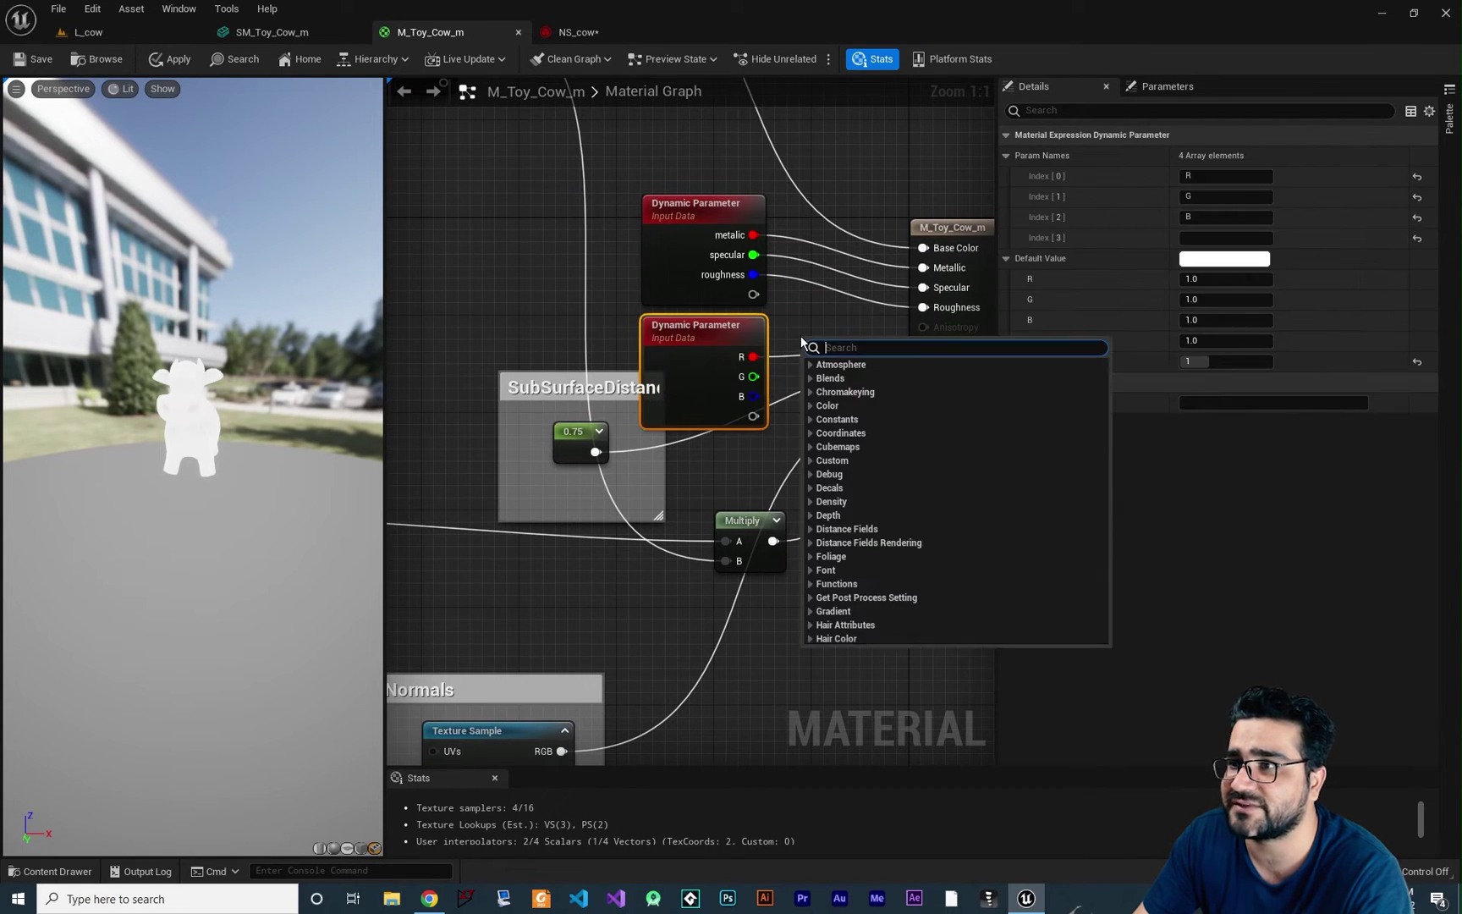
text(make)
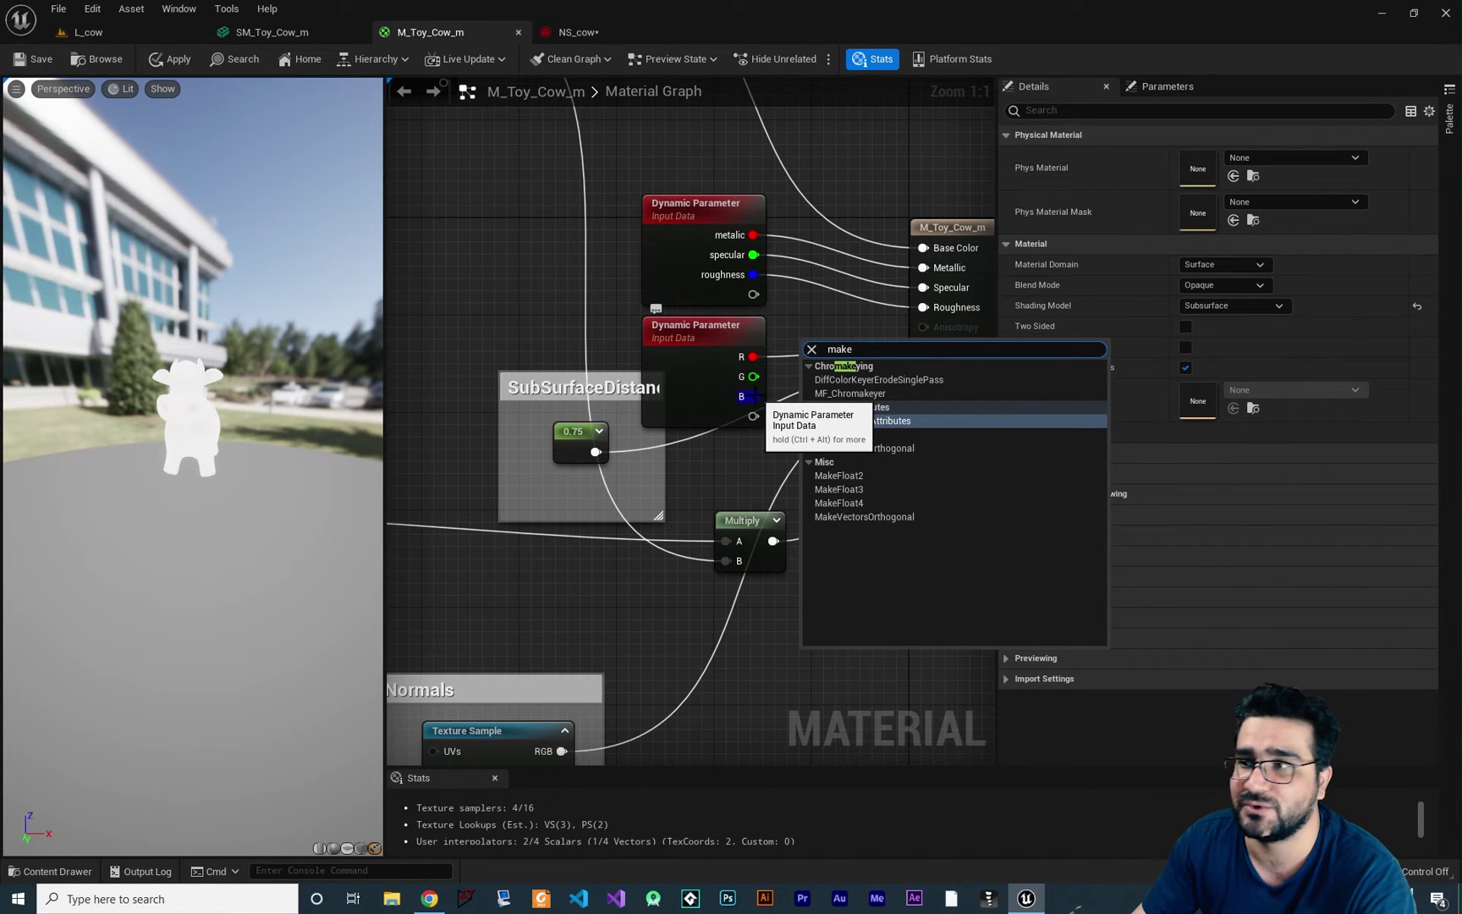
click(846, 490)
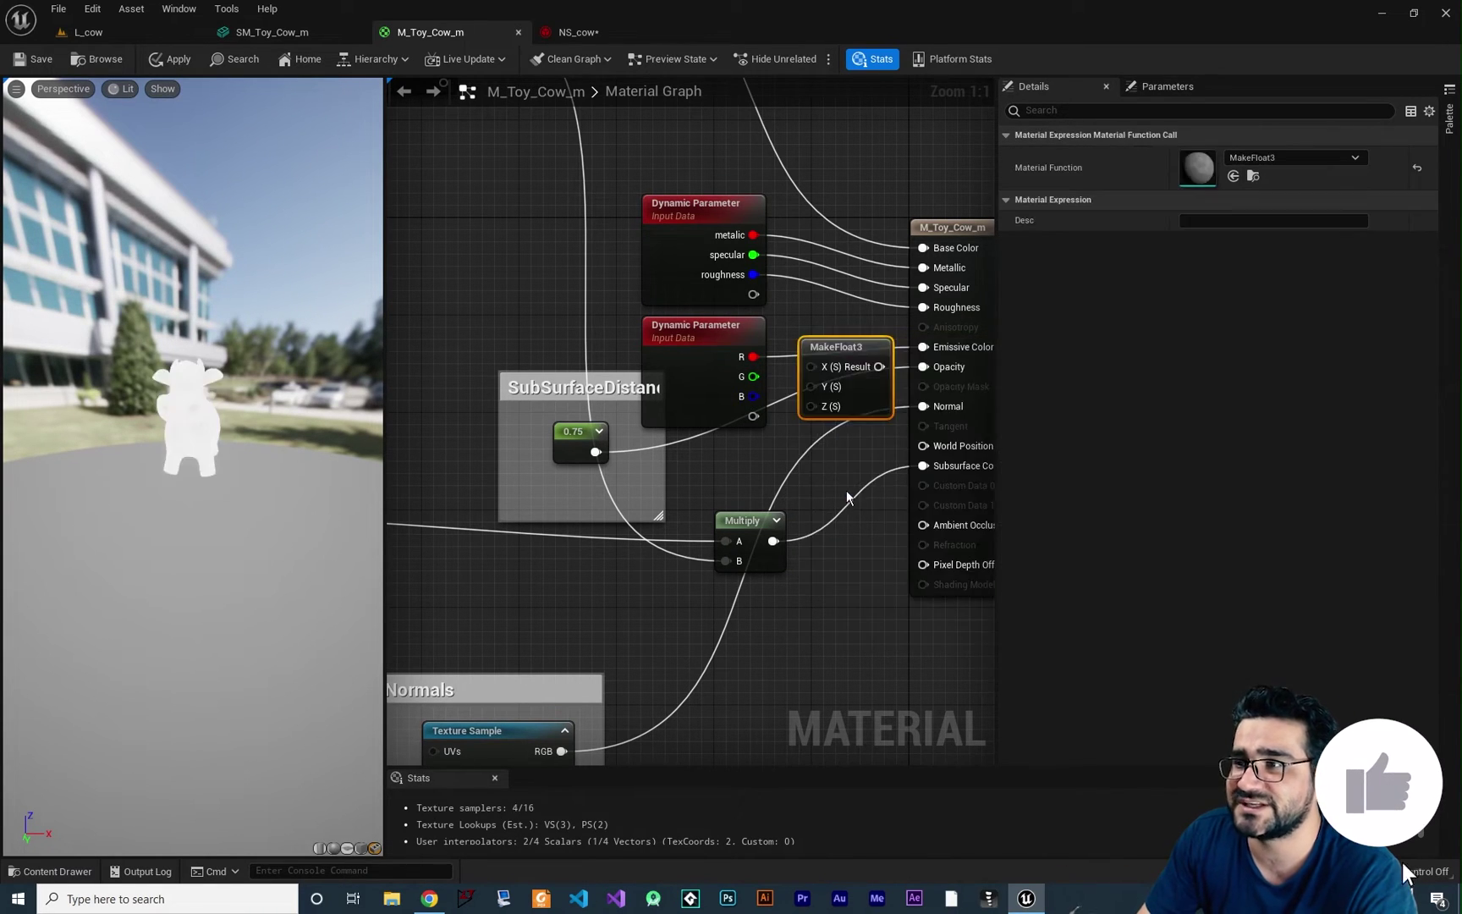
drag(753, 356, 811, 406)
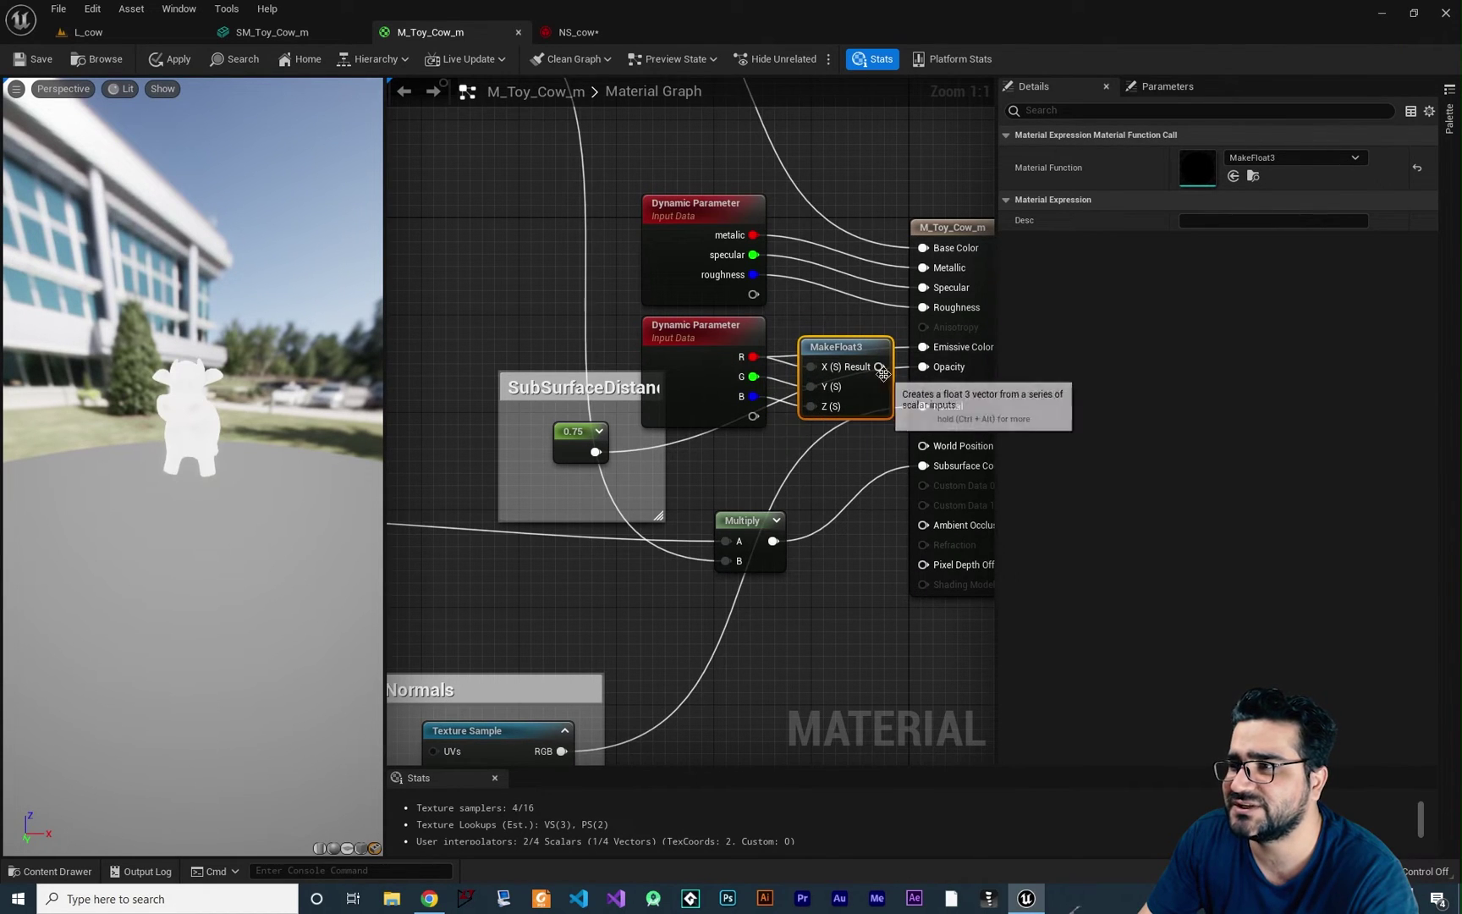
drag(879, 367, 924, 353)
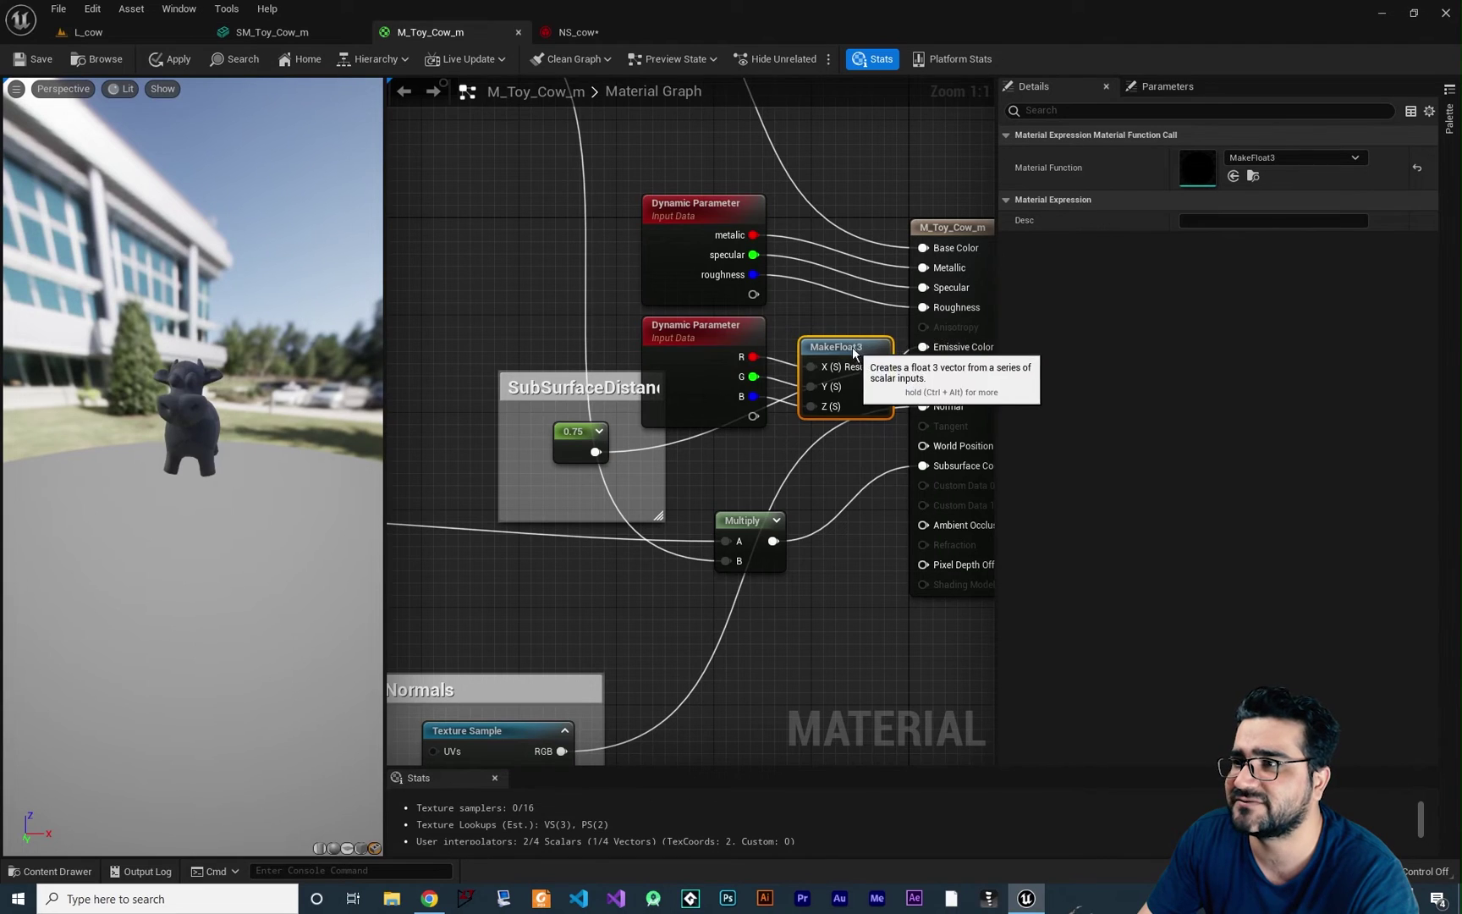
right_drag(814, 346, 919, 290)
Tidy the graph by moving the SubSurfaceDistance comment, Dynamic Parameter and MakeFloat3 nodes closer together.
click(519, 384)
drag(519, 384, 418, 264)
drag(762, 279, 602, 302)
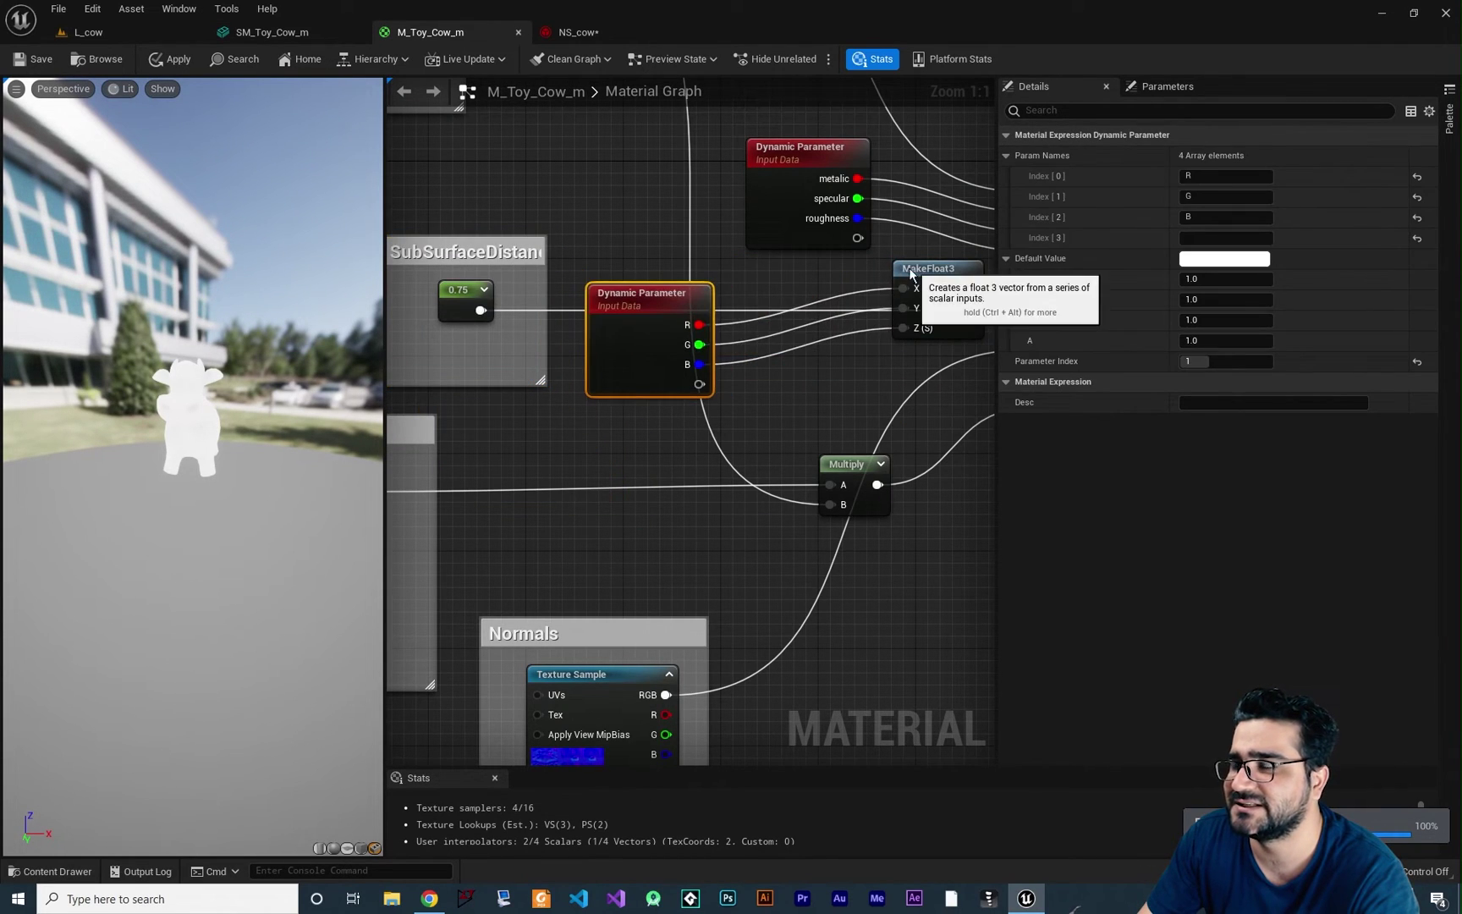
drag(930, 271, 784, 320)
right_drag(784, 319, 623, 365)
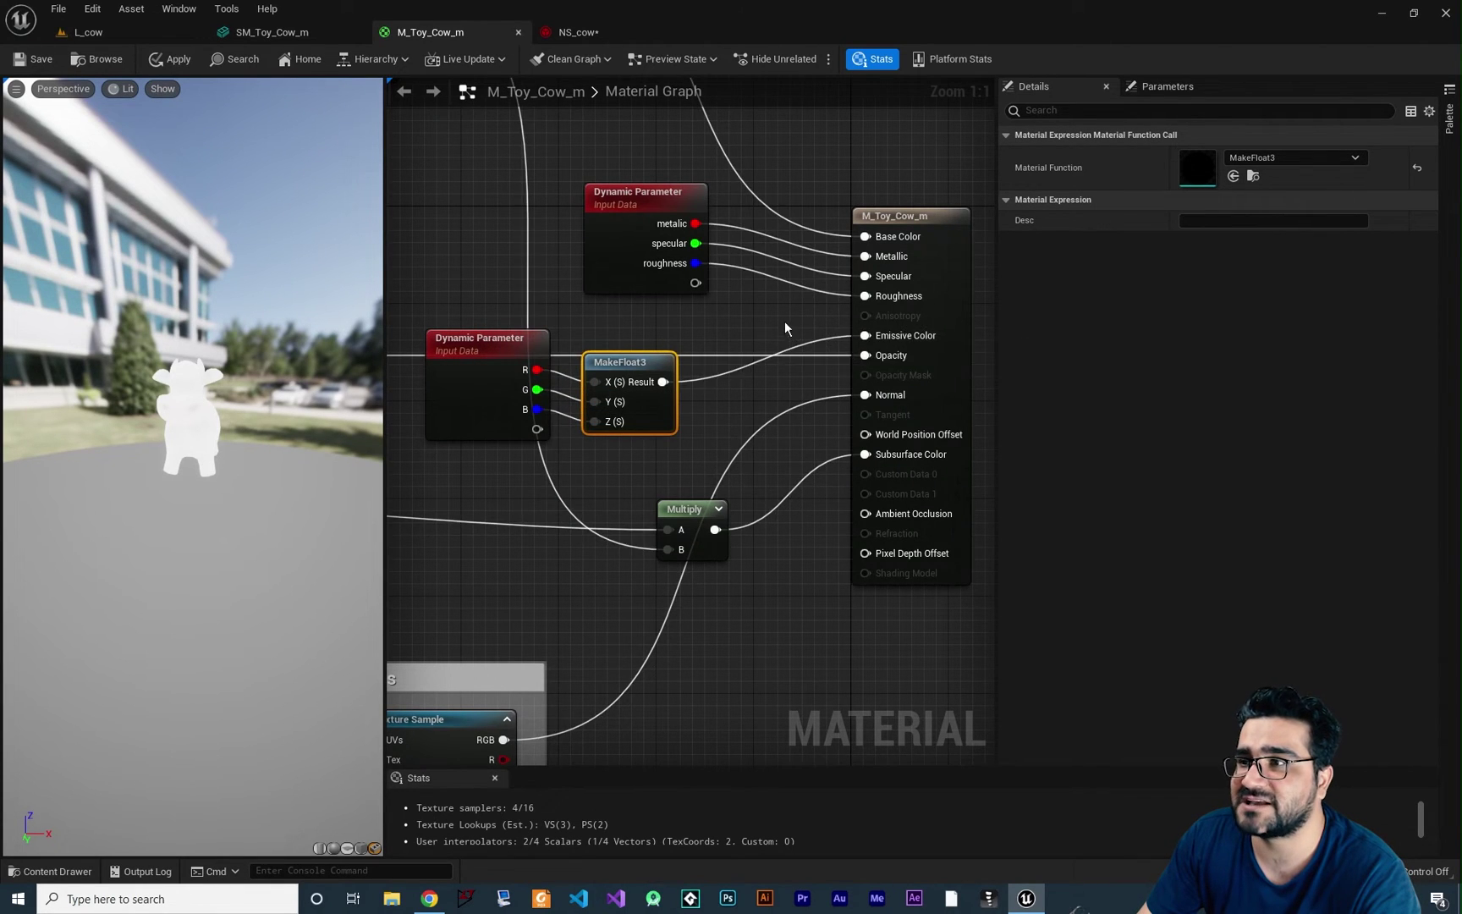
Inspect the upper and lower Dynamic Parameter nodes to confirm the new one uses Parameter Index 1.
right_drag(519, 342, 651, 673)
right_drag(976, 557, 833, 466)
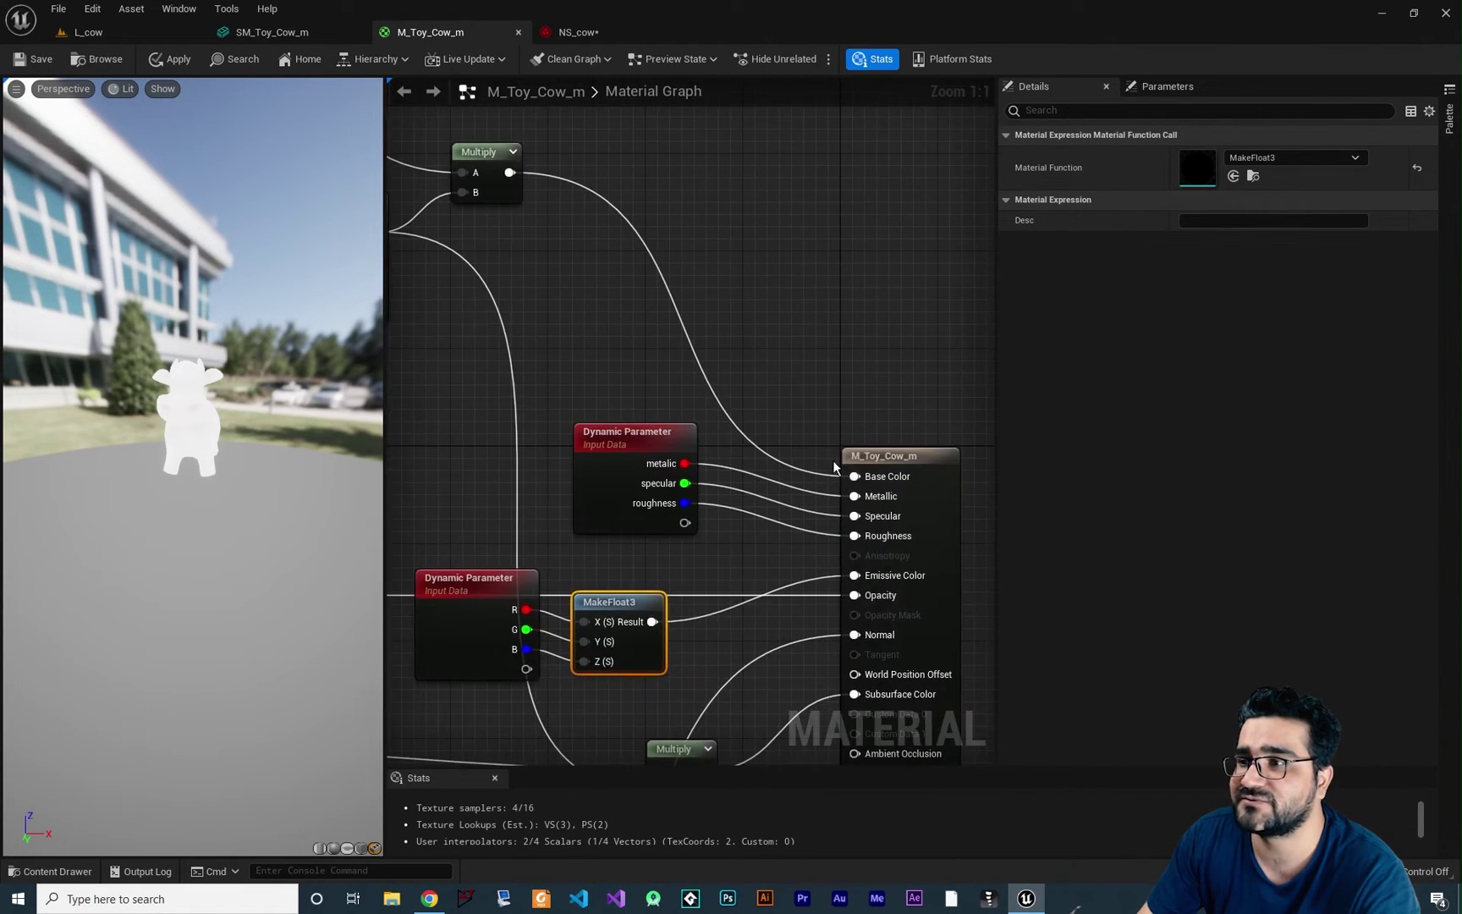
right_drag(741, 612, 710, 376)
click(745, 398)
click(478, 382)
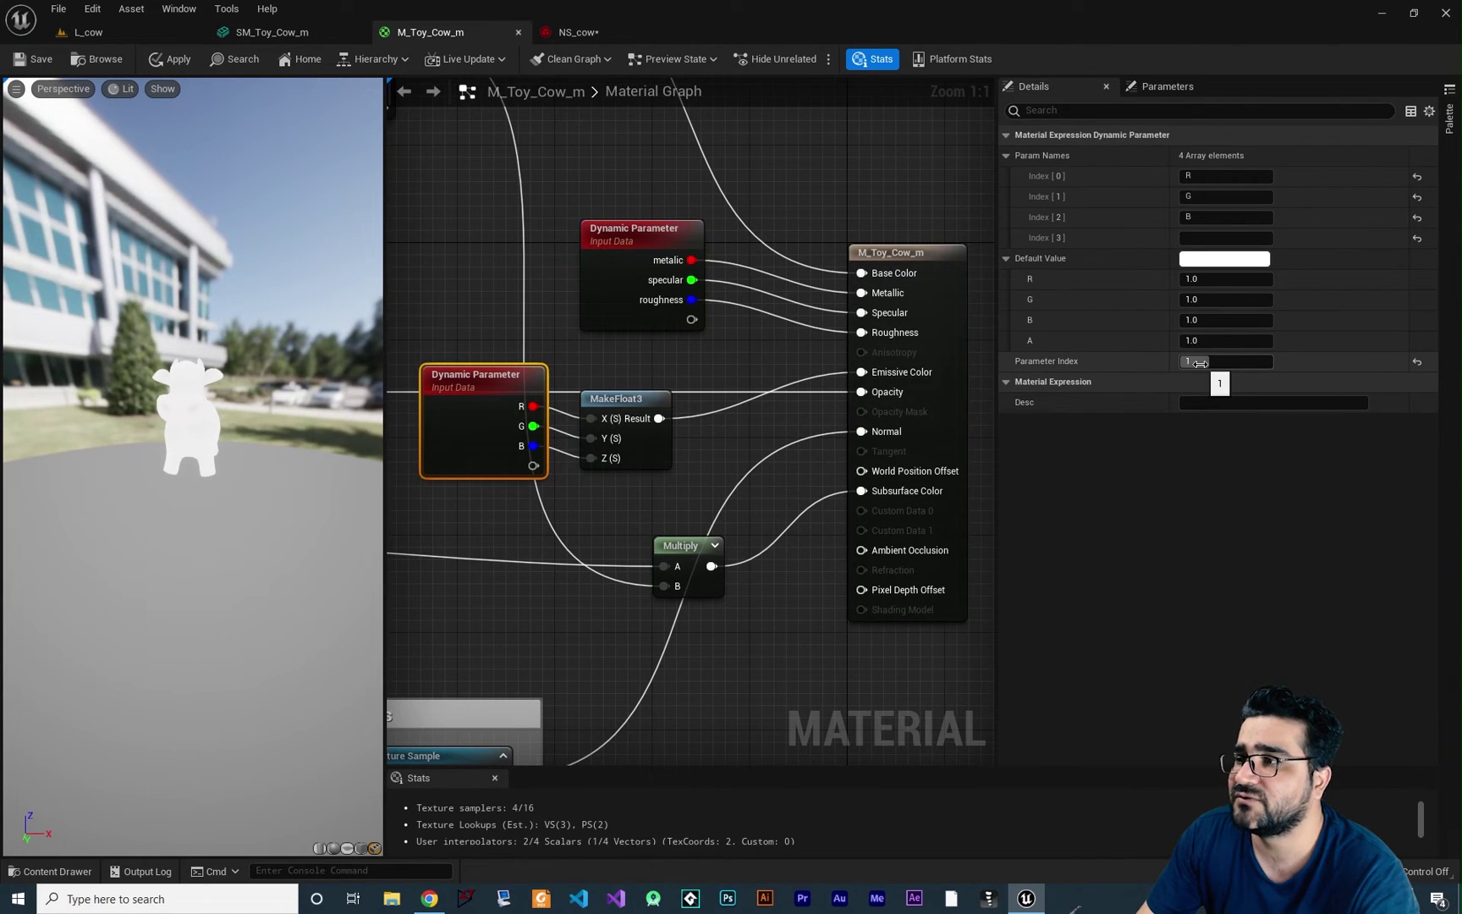
right_drag(737, 451, 823, 349)
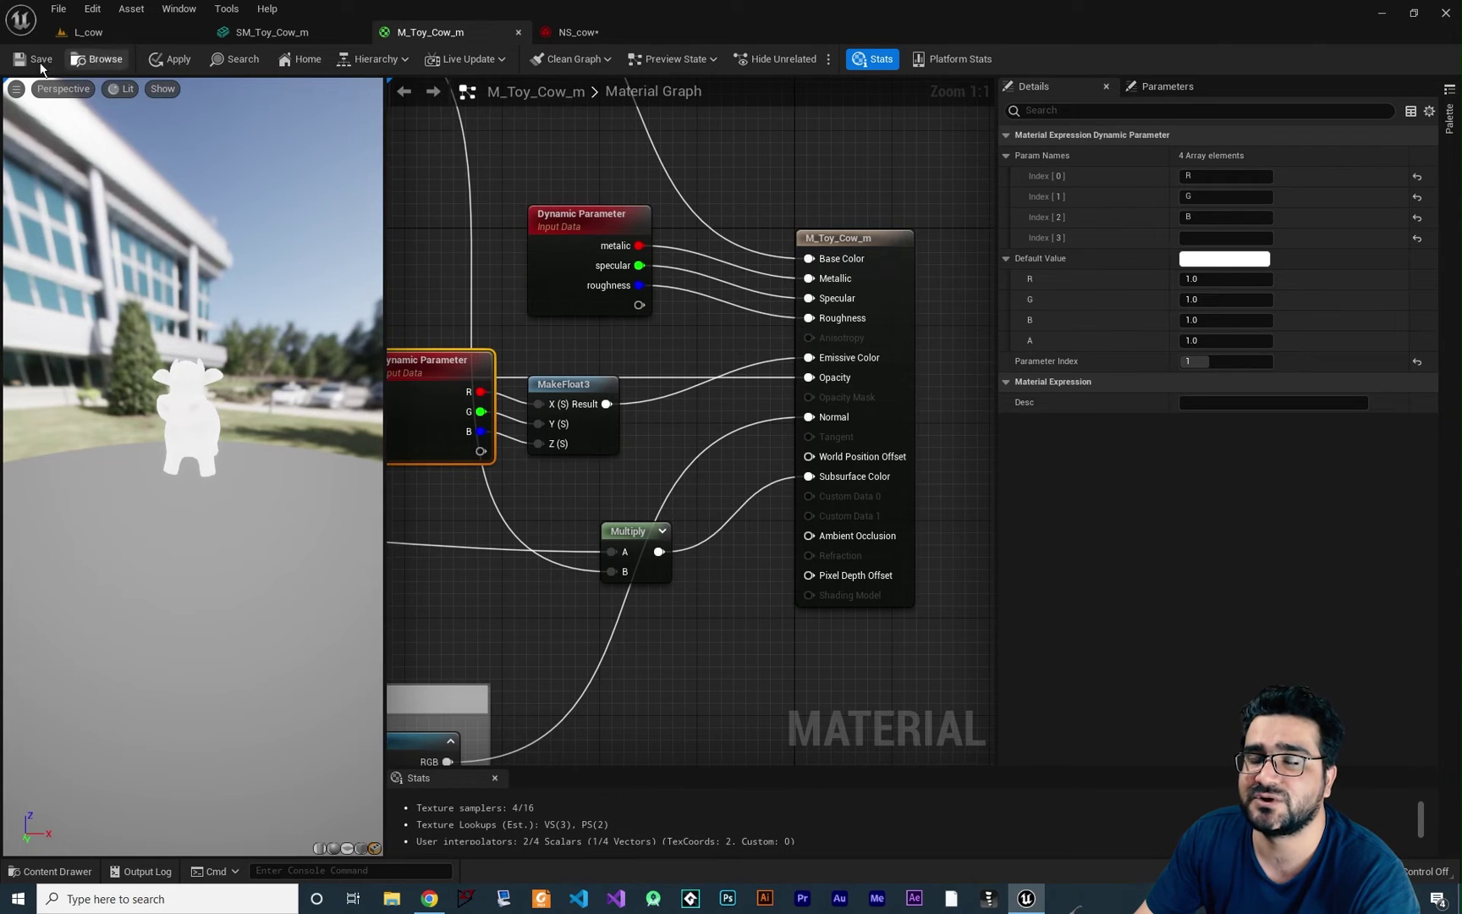
In NS_cow, re-toggle Write Parameter Index 1, set its R to 287.966187, and save.
click(593, 34)
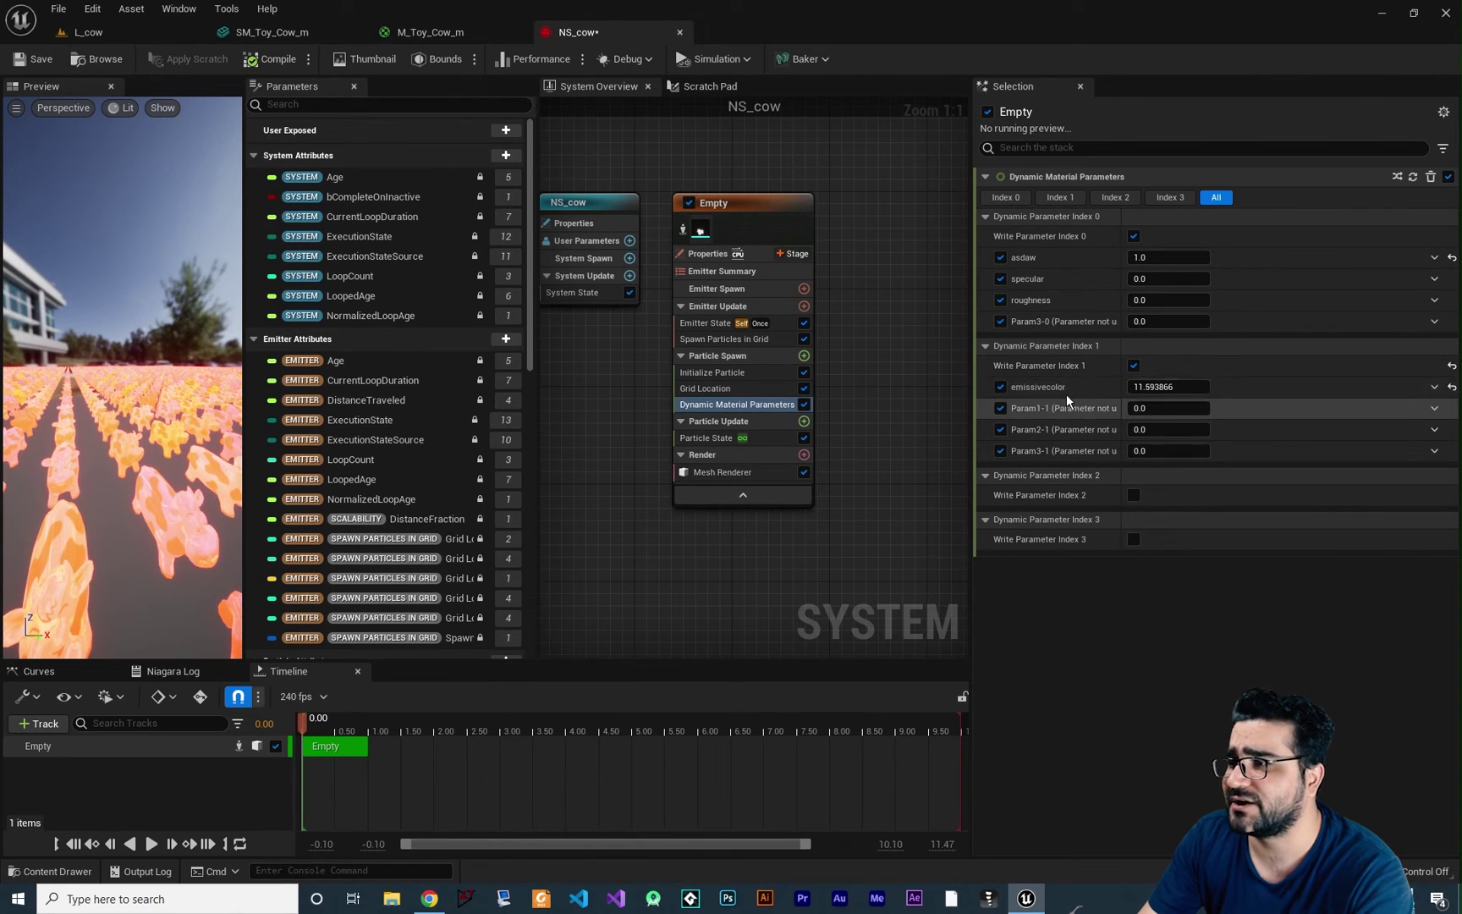
click(1133, 366)
click(1134, 366)
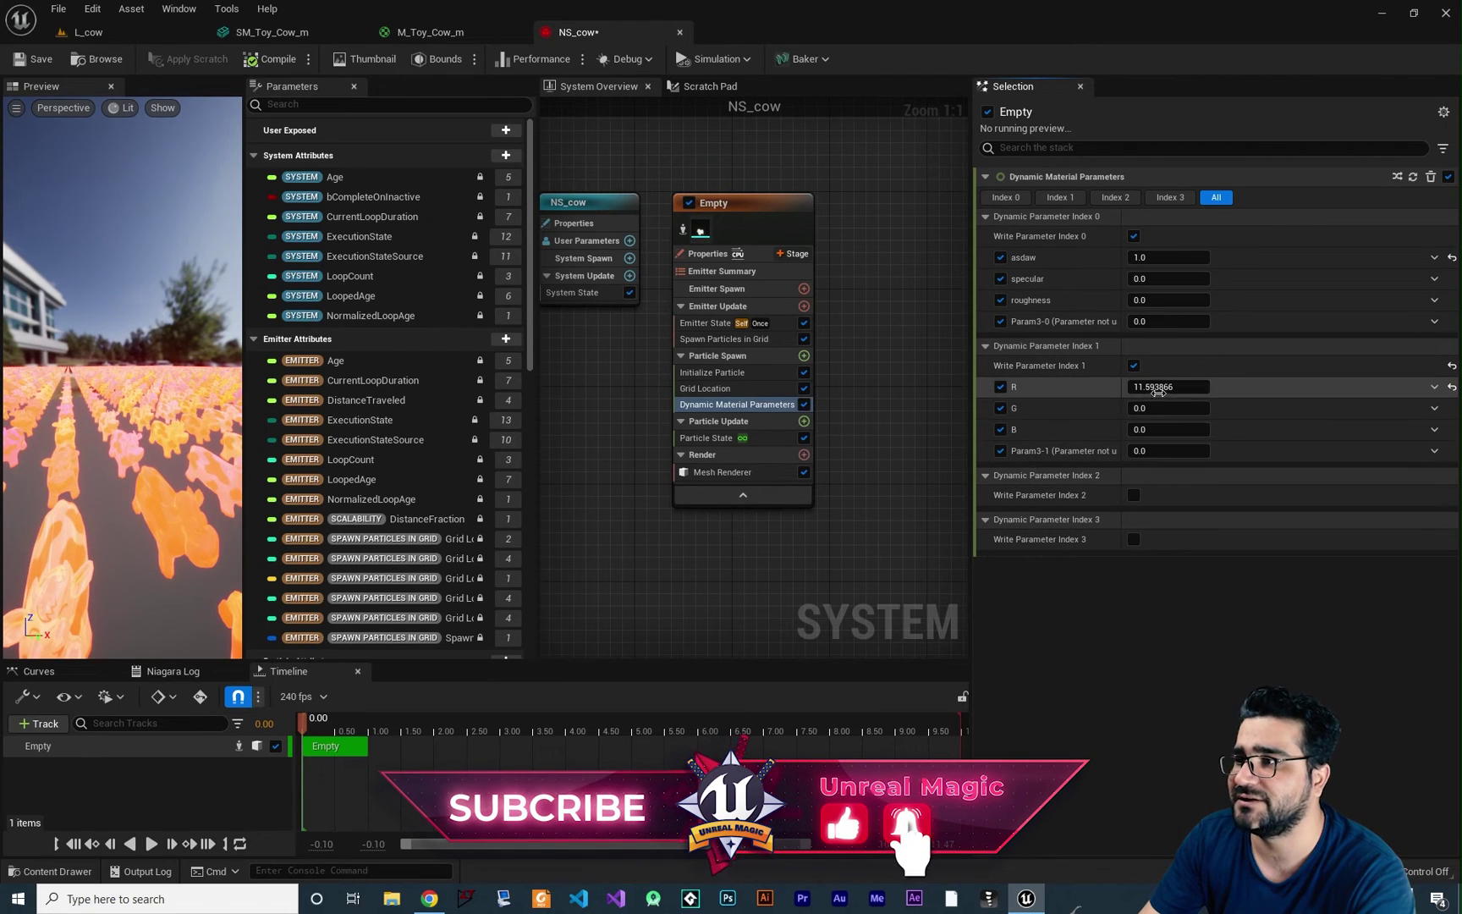
drag(1152, 386, 1210, 386)
scroll(141, 488, up, 5)
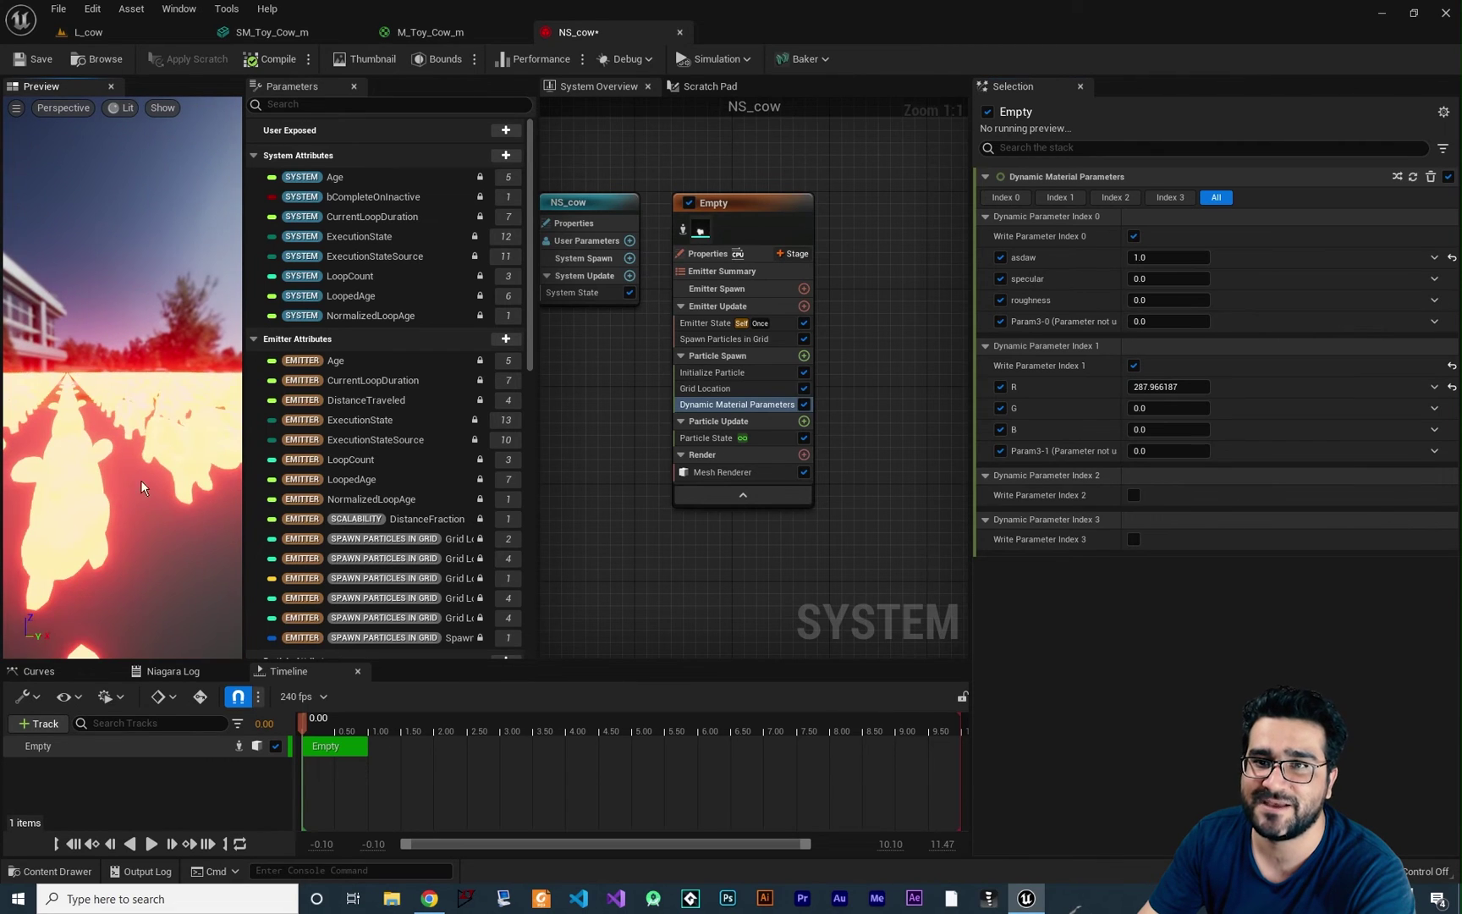
click(35, 60)
click(412, 36)
Orbit the L_cow viewport to see the glowing cows from below, then return to NS_cow.
click(130, 30)
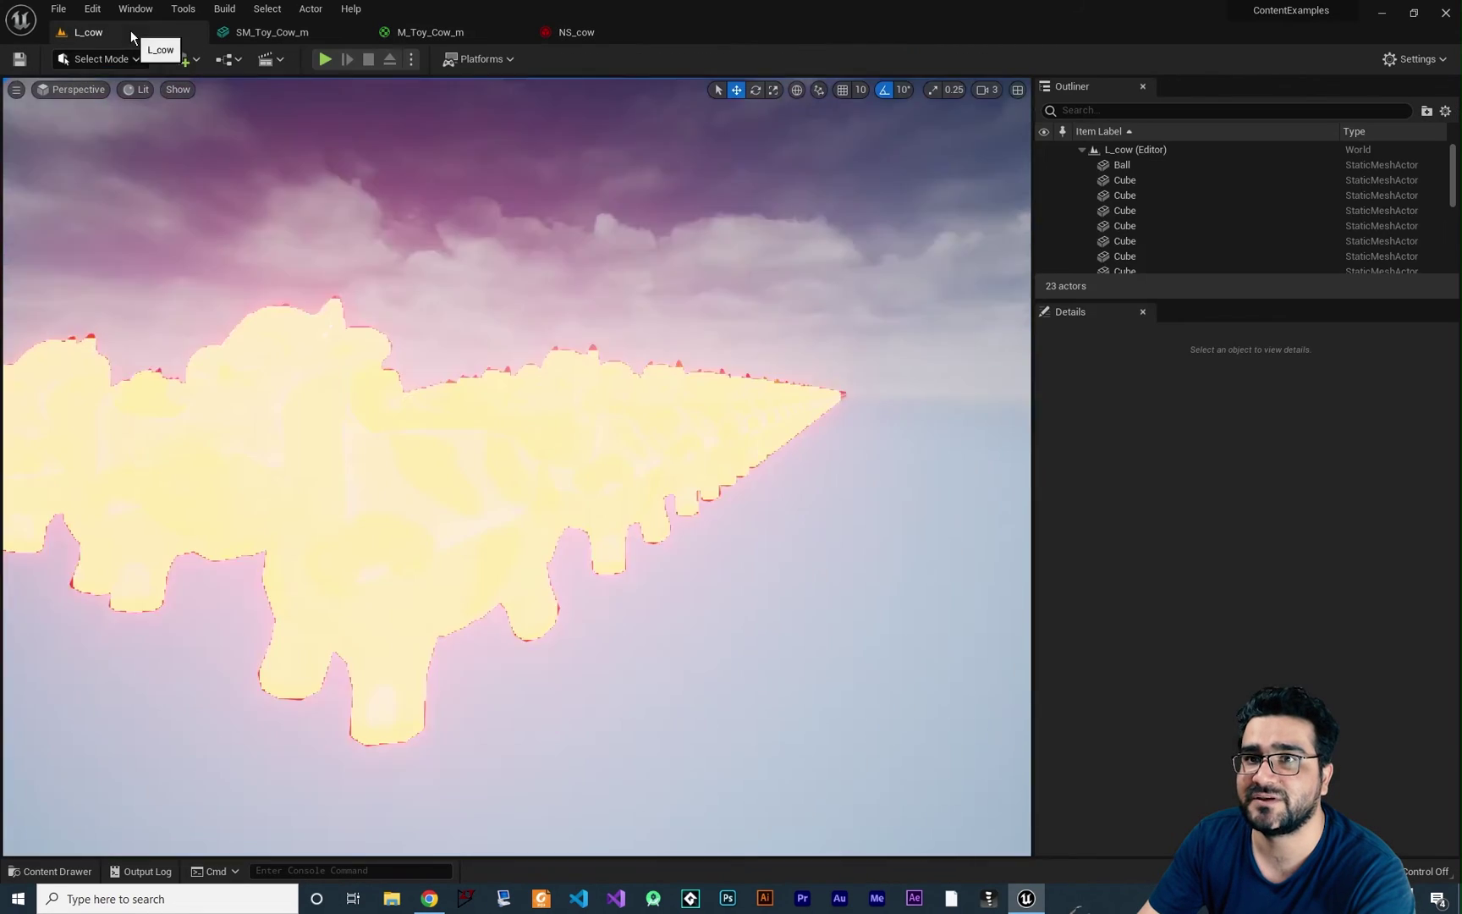
right_drag(501, 415, 472, 546)
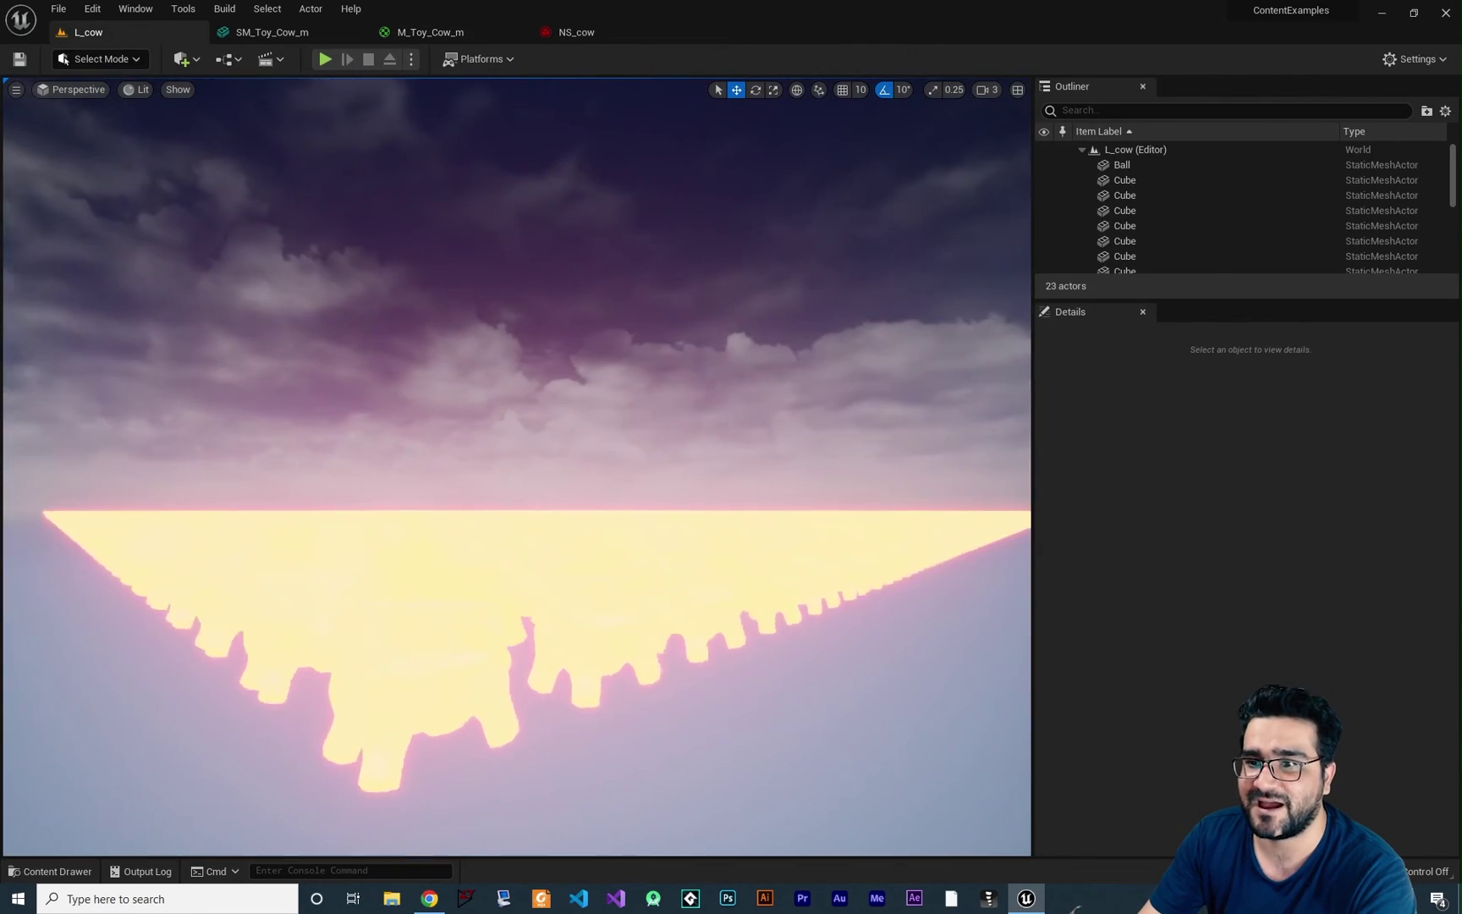
click(569, 34)
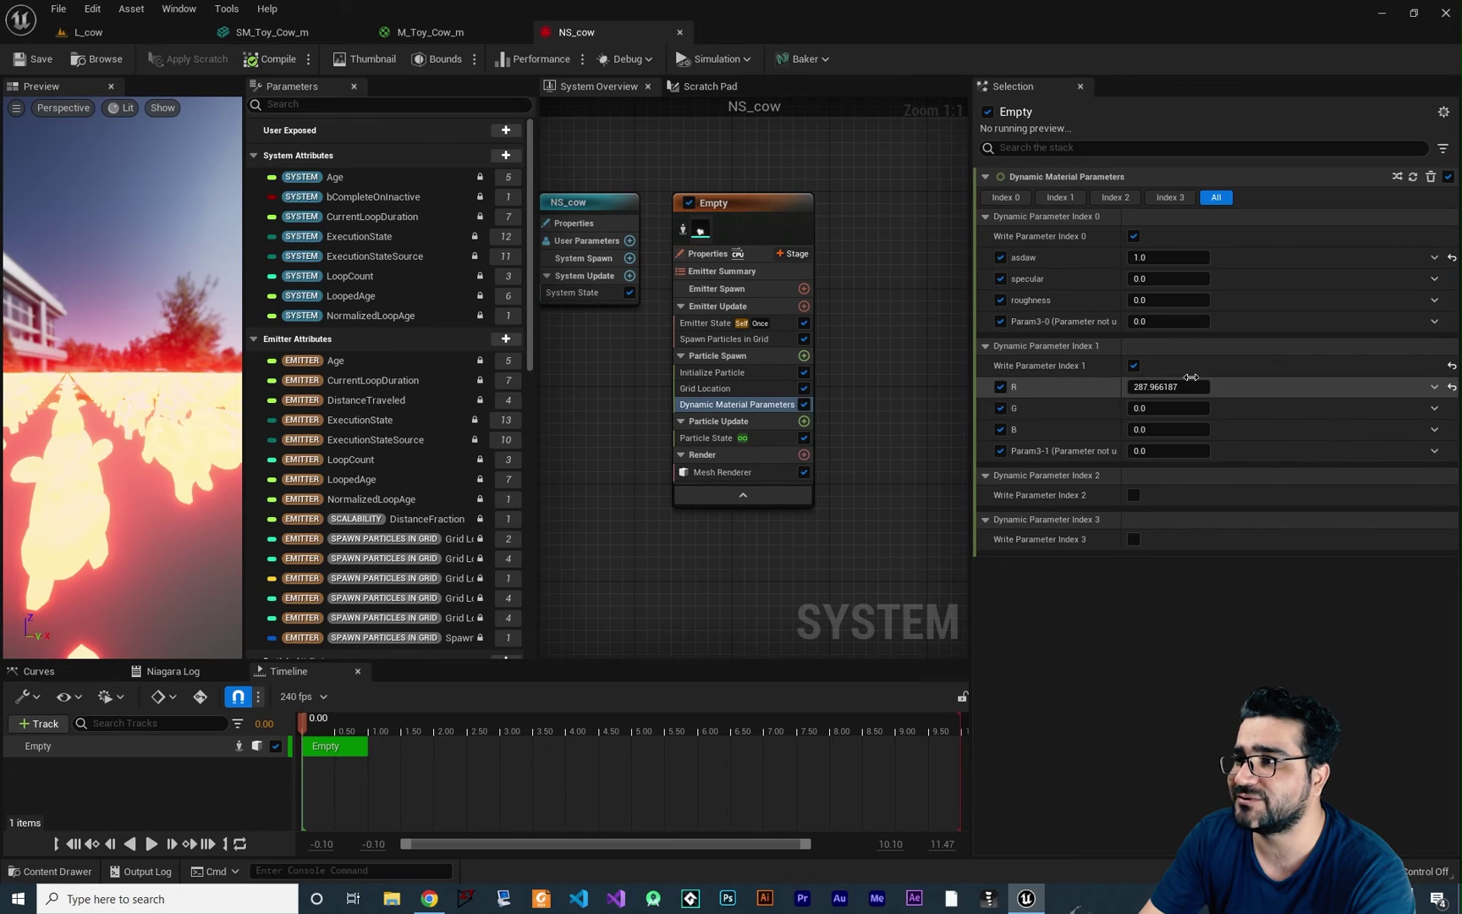
Raise the index-1 G value to 22.043427 and check the cows' glow in L_cow.
drag(1159, 408, 1193, 429)
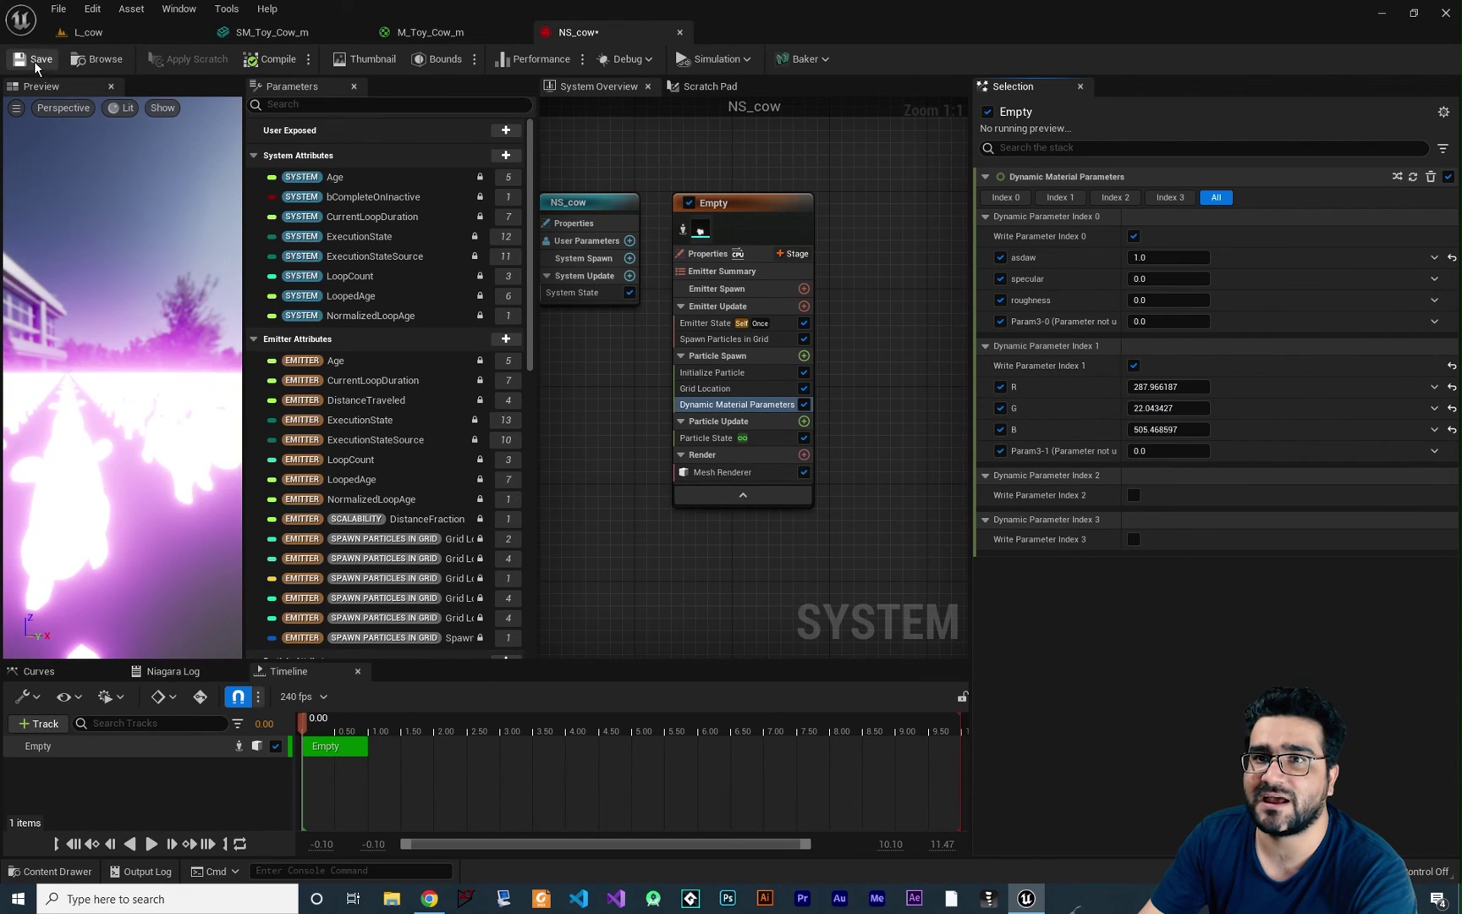
click(95, 32)
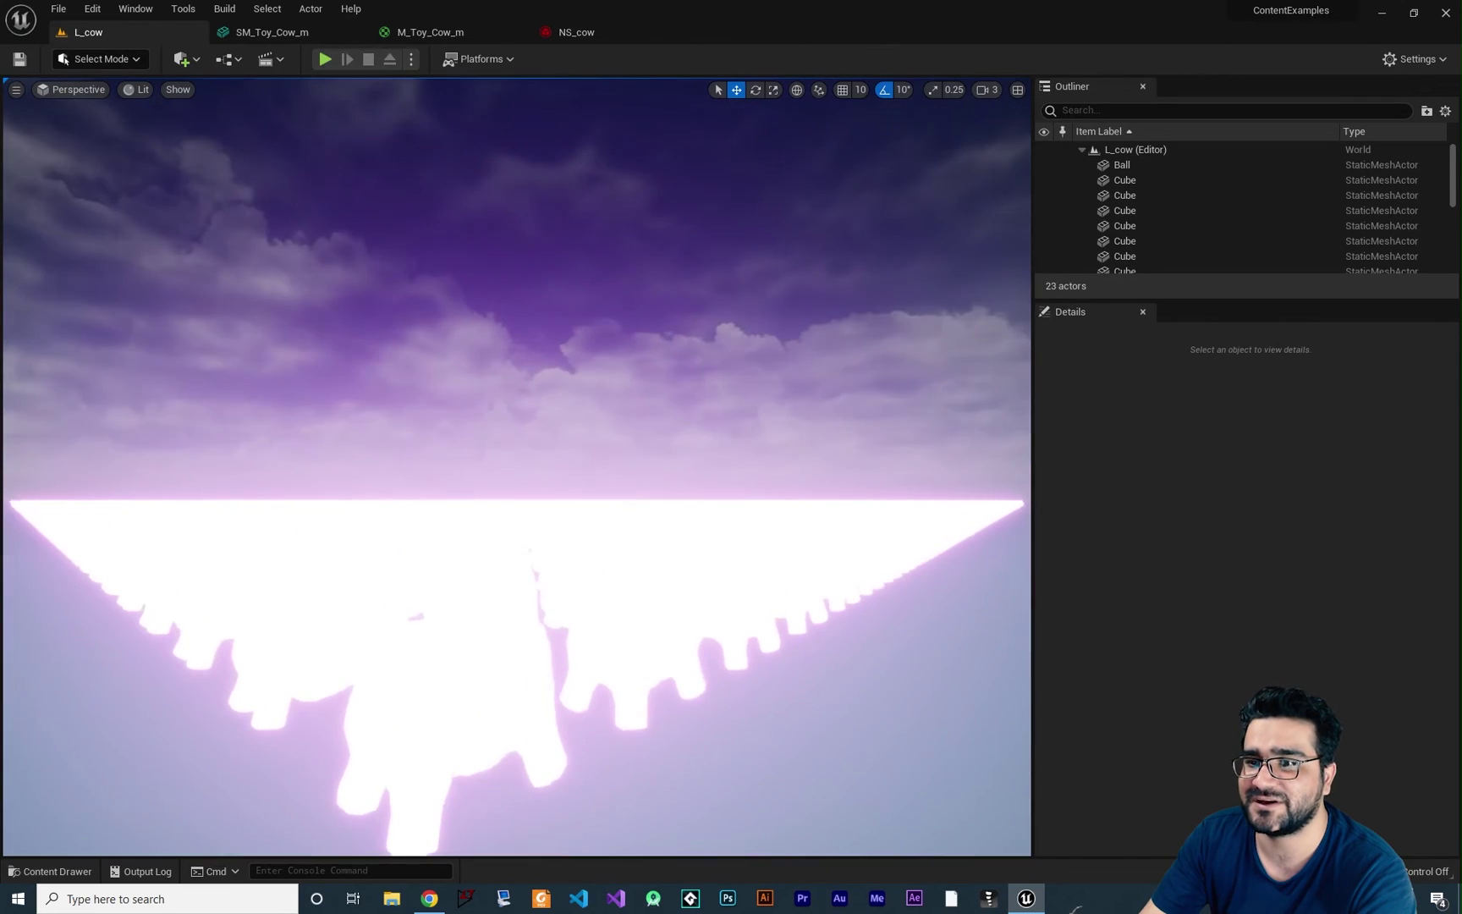
click(568, 39)
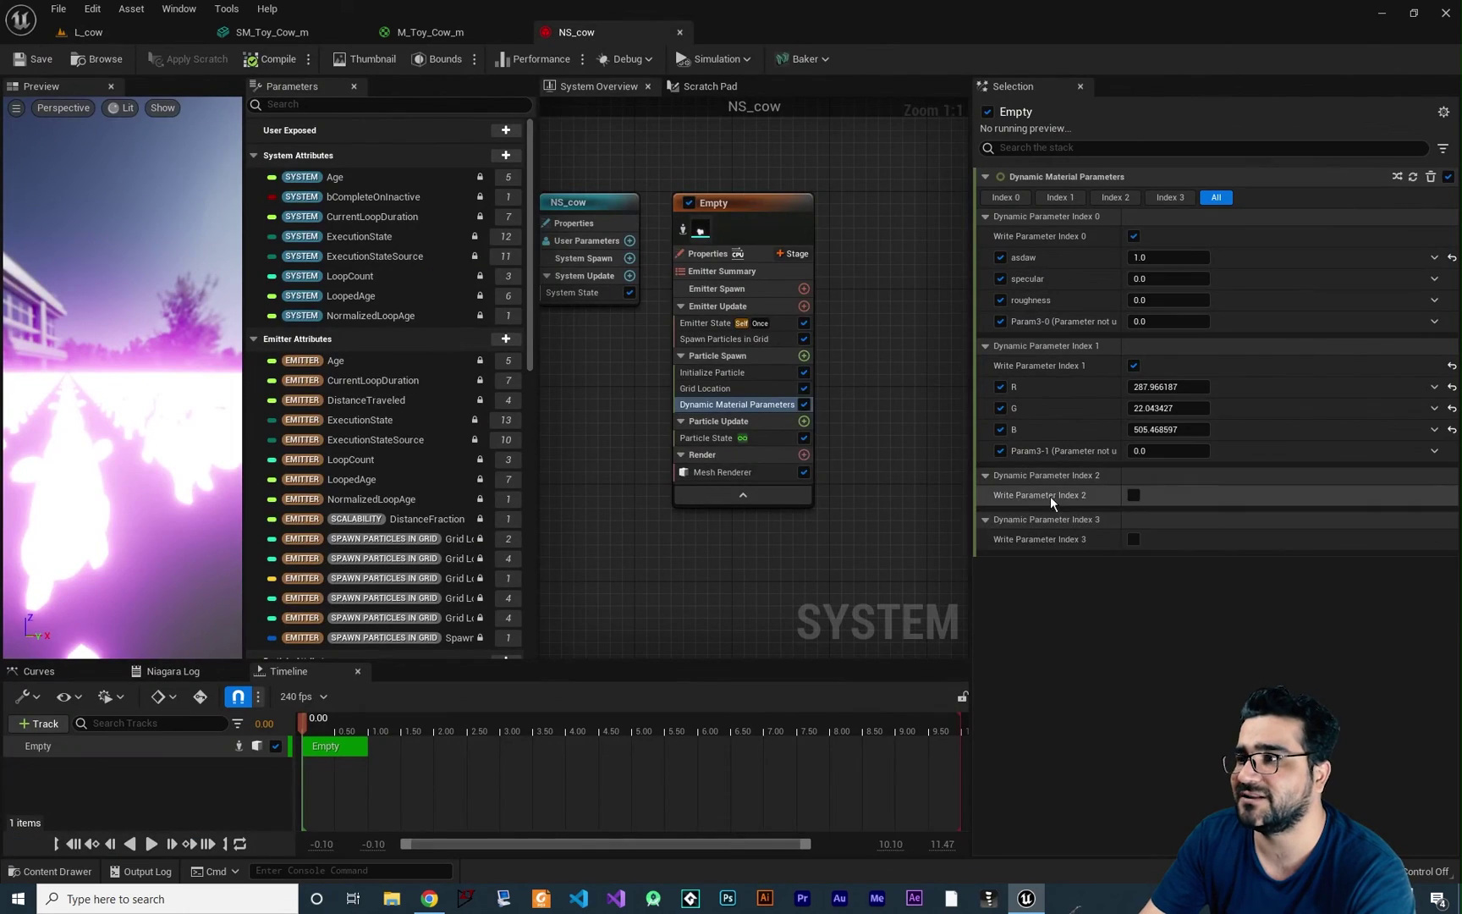